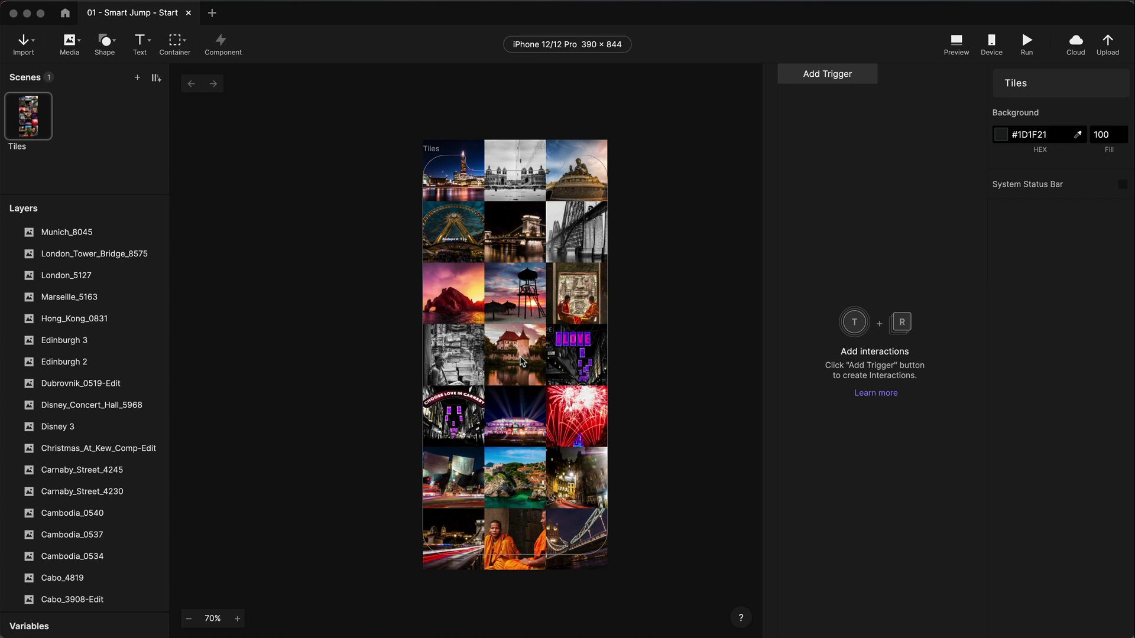
- Bring the ProtoPie Studio window with the Tiles scene to the front
left_click(83, 121)
- Duplicate the Tiles scene and rename the copy 'Zoomed'
key("super+d")
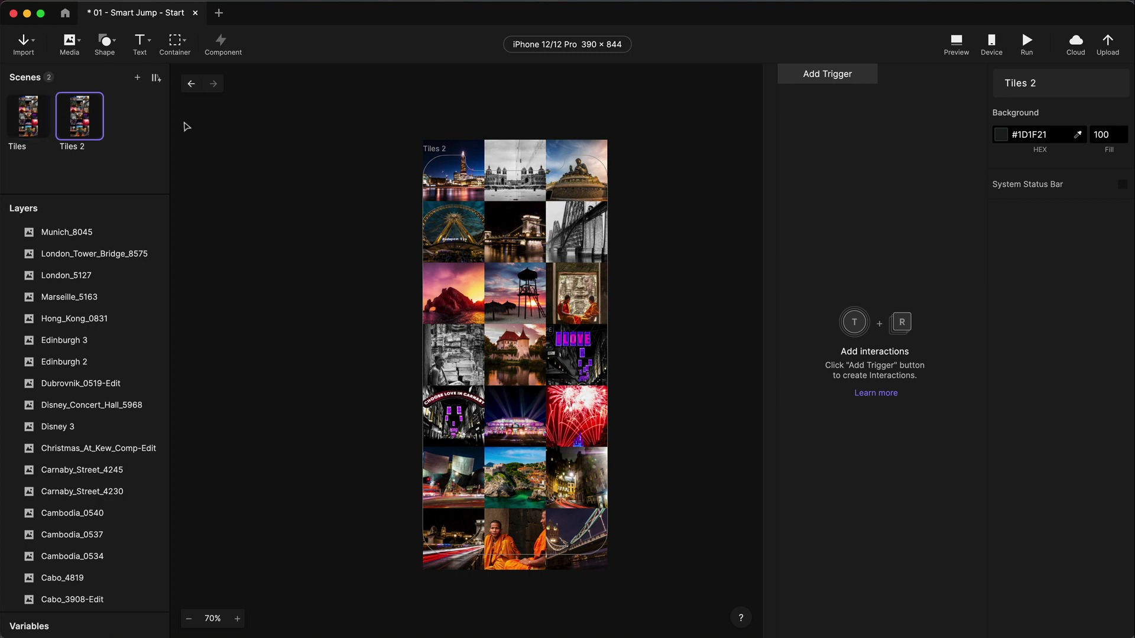
double_click(77, 147)
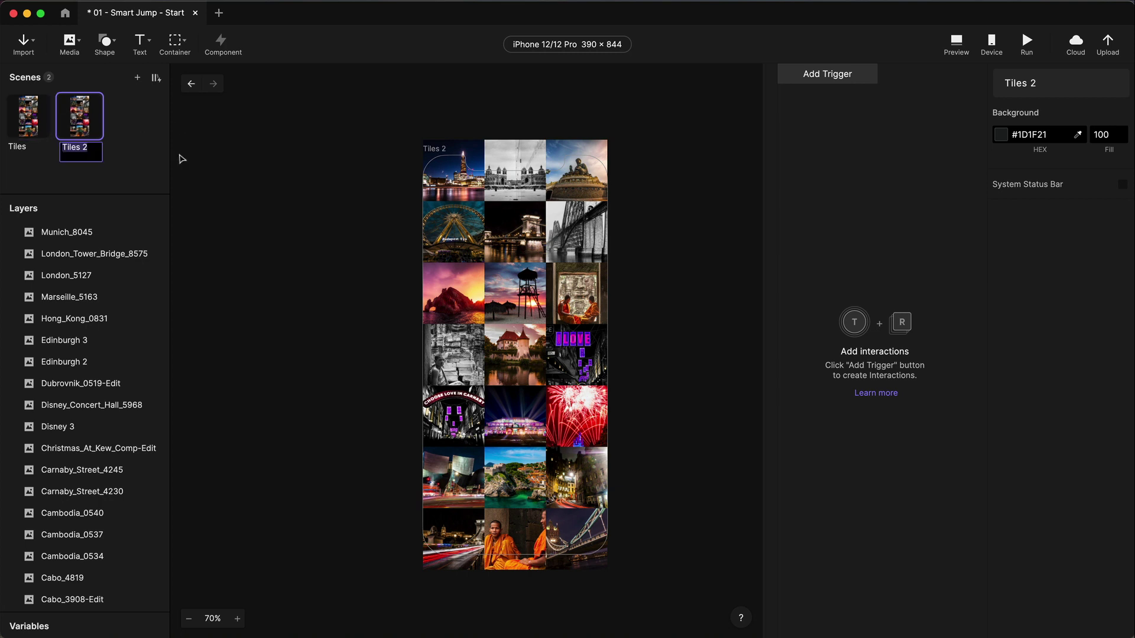
type("Zoomed")
key("Return")
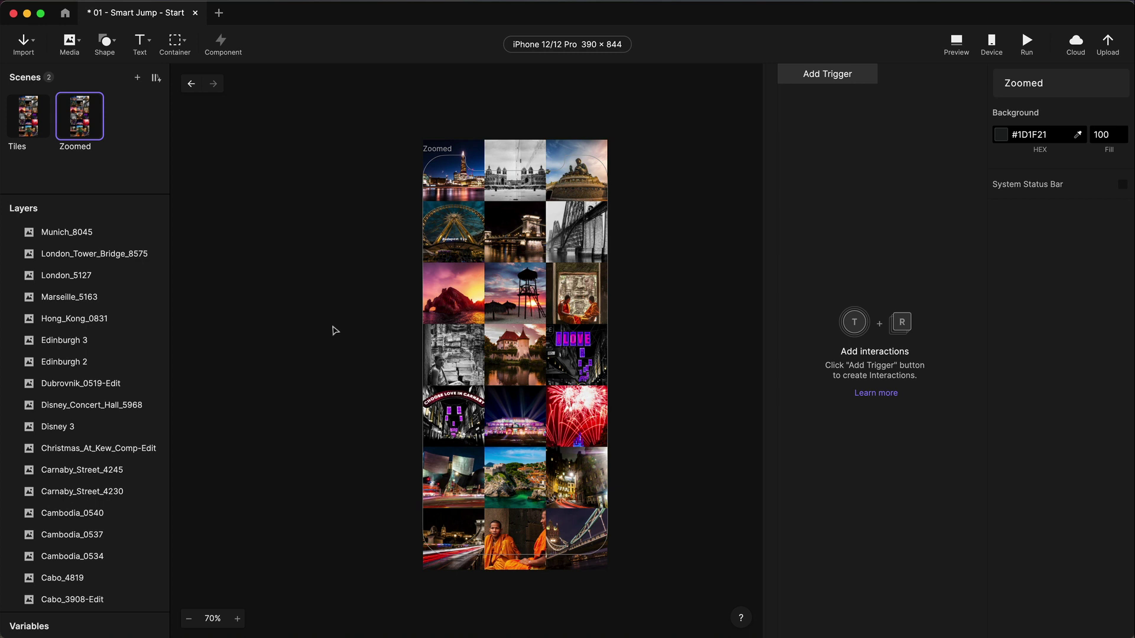
- Move Cambodia_0534 and Carnaby_Street_4230 out of the grid, shifting the top tiles up and the bottom tiles down
left_click_drag(451, 354, 372, 352)
left_click(577, 358)
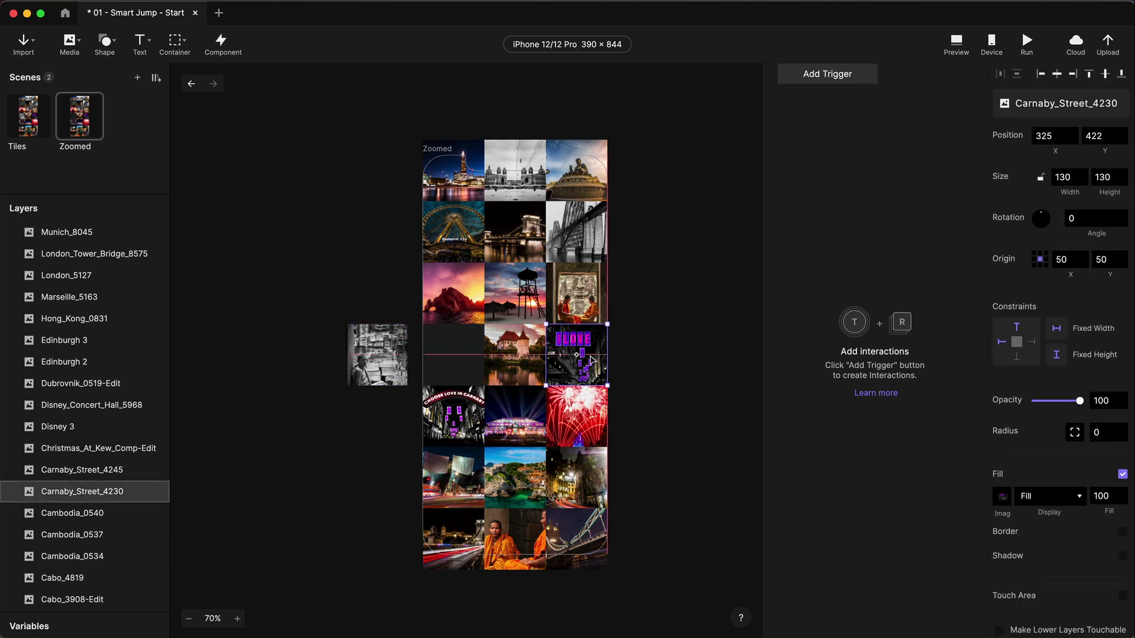
left_click_drag(591, 359, 670, 358)
left_click_drag(664, 294, 382, 161)
left_click_drag(516, 291, 517, 154)
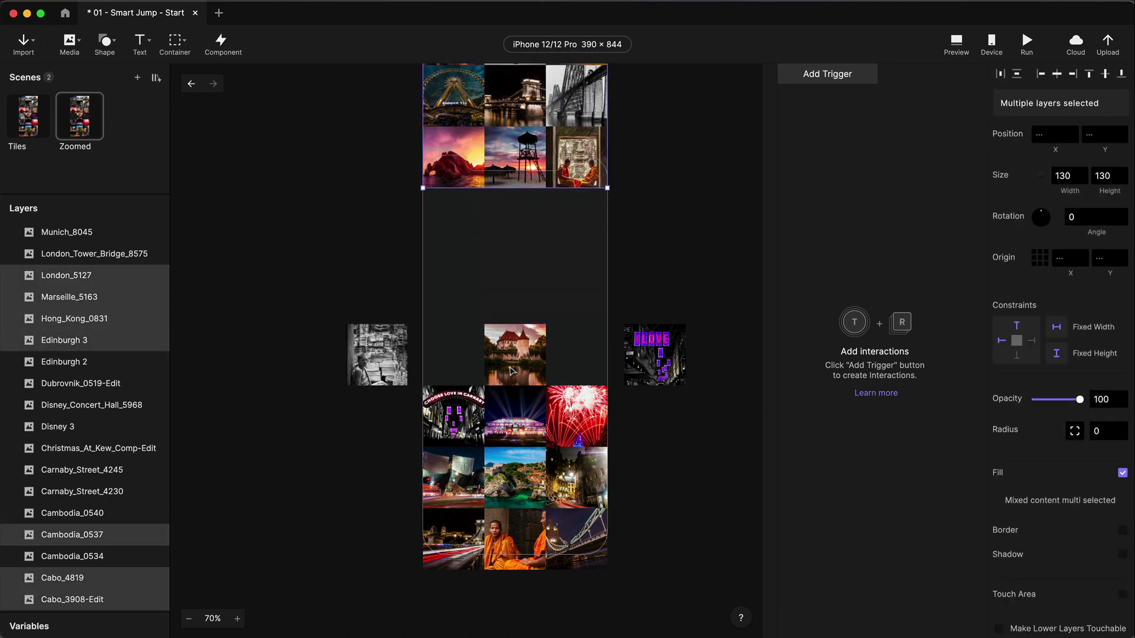
left_click_drag(372, 417, 690, 597)
left_click_drag(572, 417, 570, 564)
- Enlarge the castle photo Munich_8045 to 390 wide and close the gap below it
left_click(515, 354)
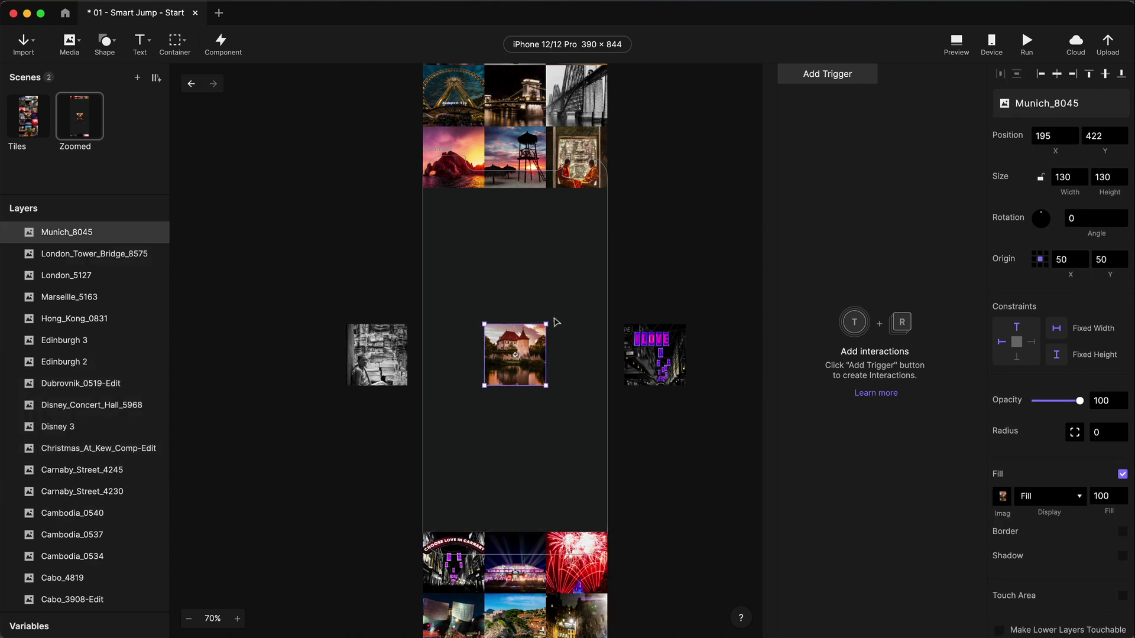
left_click_drag(545, 321, 605, 197)
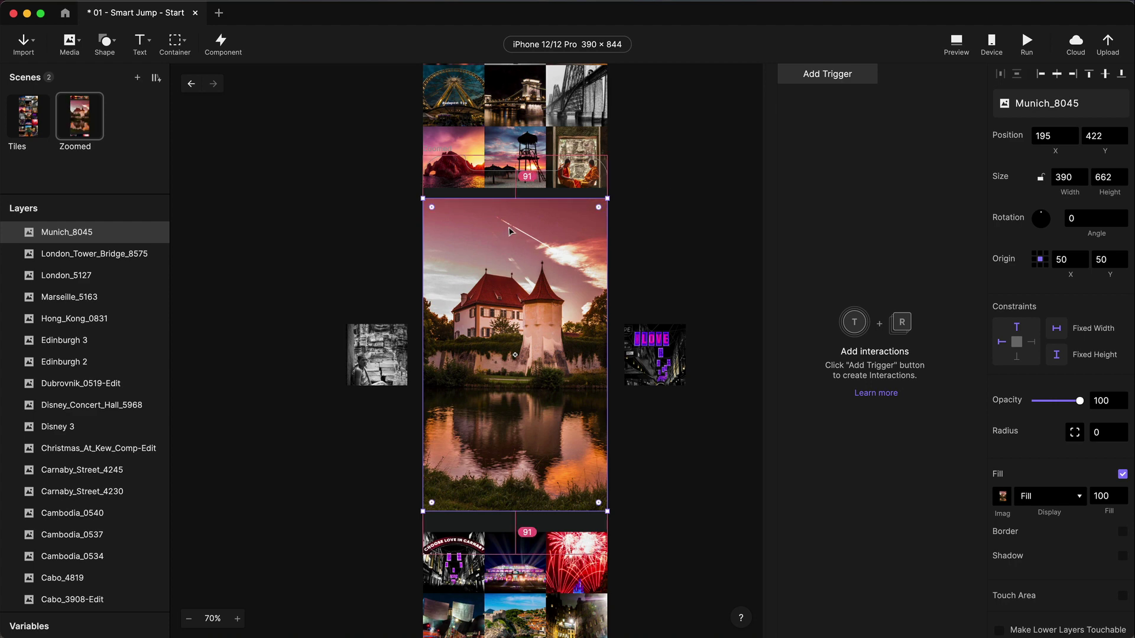
scroll(644, 170, "up", 3)
scroll(644, 170, "up", 2)
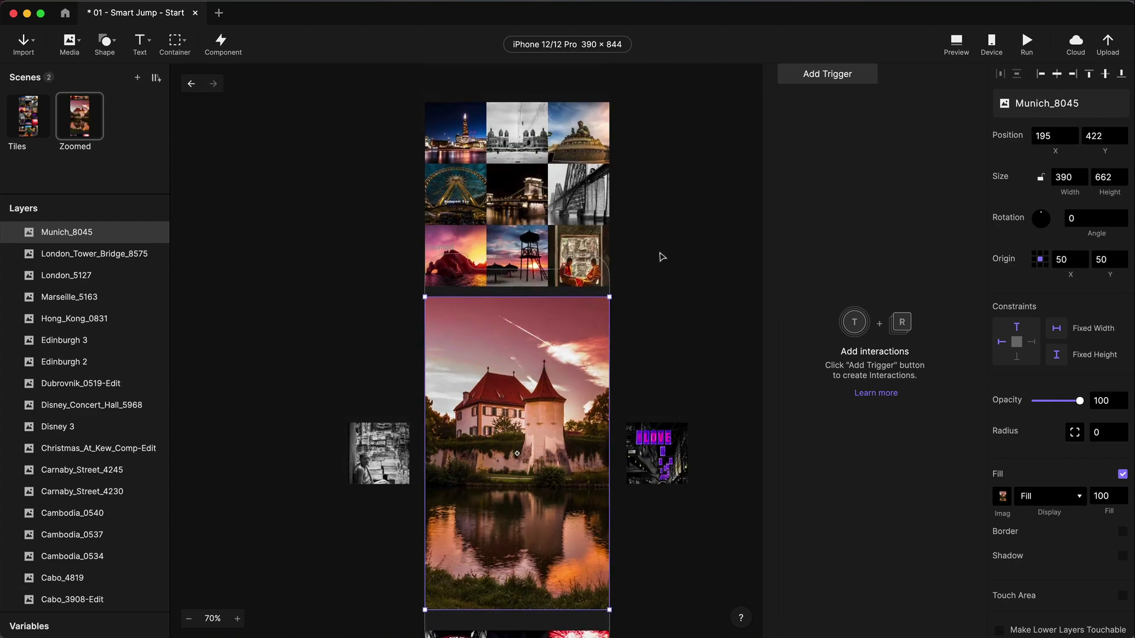
left_click_drag(665, 253, 358, 110)
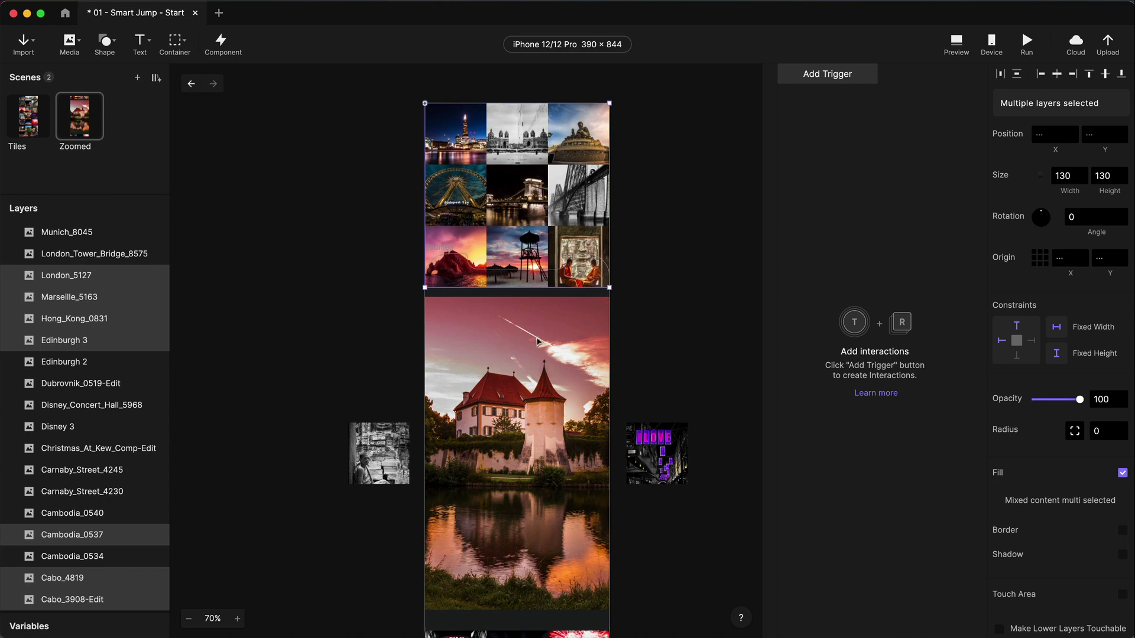
scroll(678, 261, "down", 10)
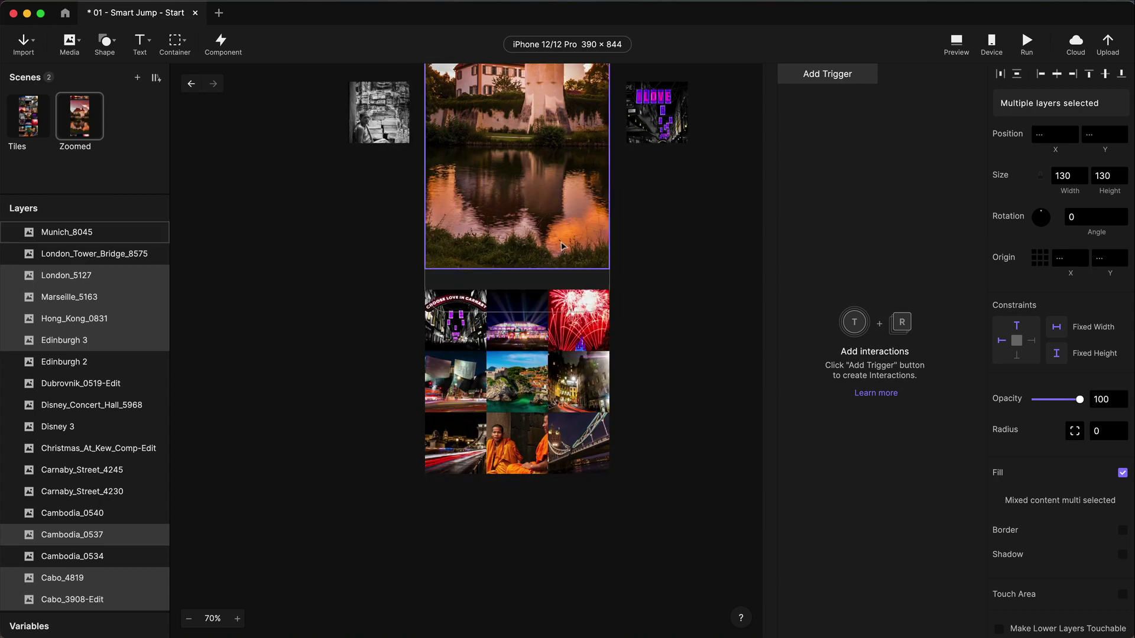
left_click_drag(668, 562, 430, 347)
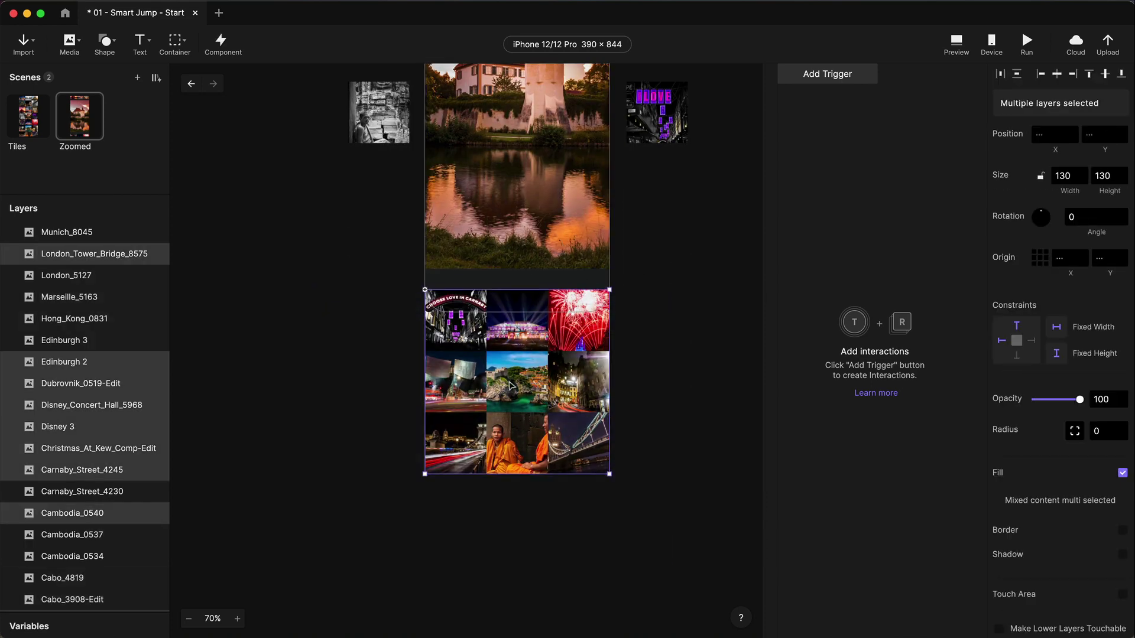
left_click_drag(510, 387, 509, 366)
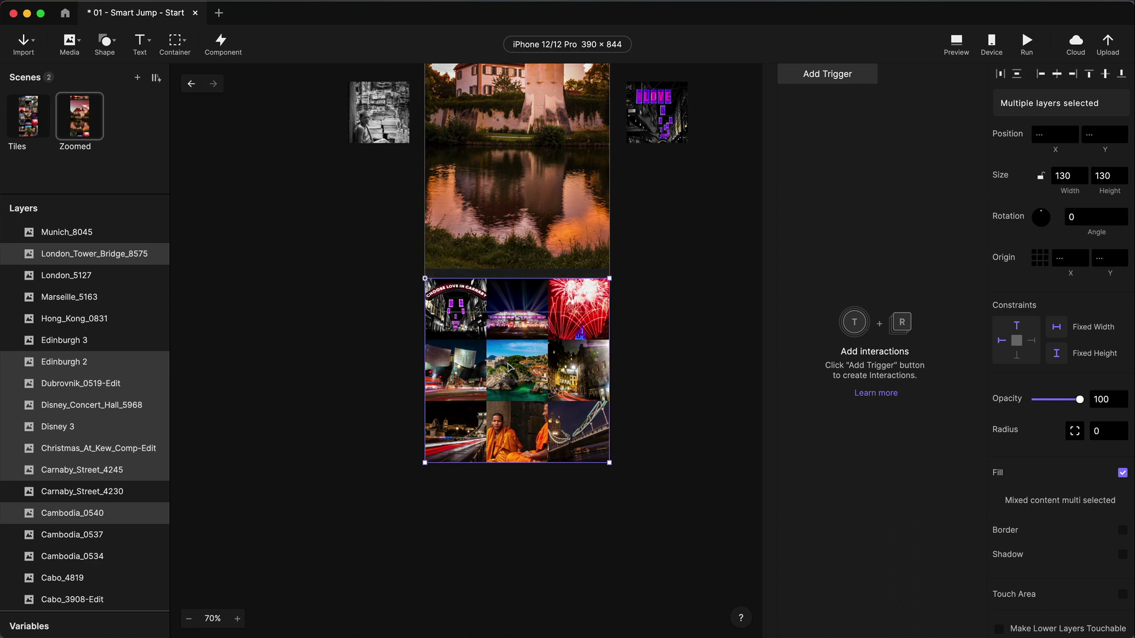
- Snug Carnaby_Street_4230 and Cambodia_0534 against the phone's right and left edges
scroll(674, 278, "up", 4)
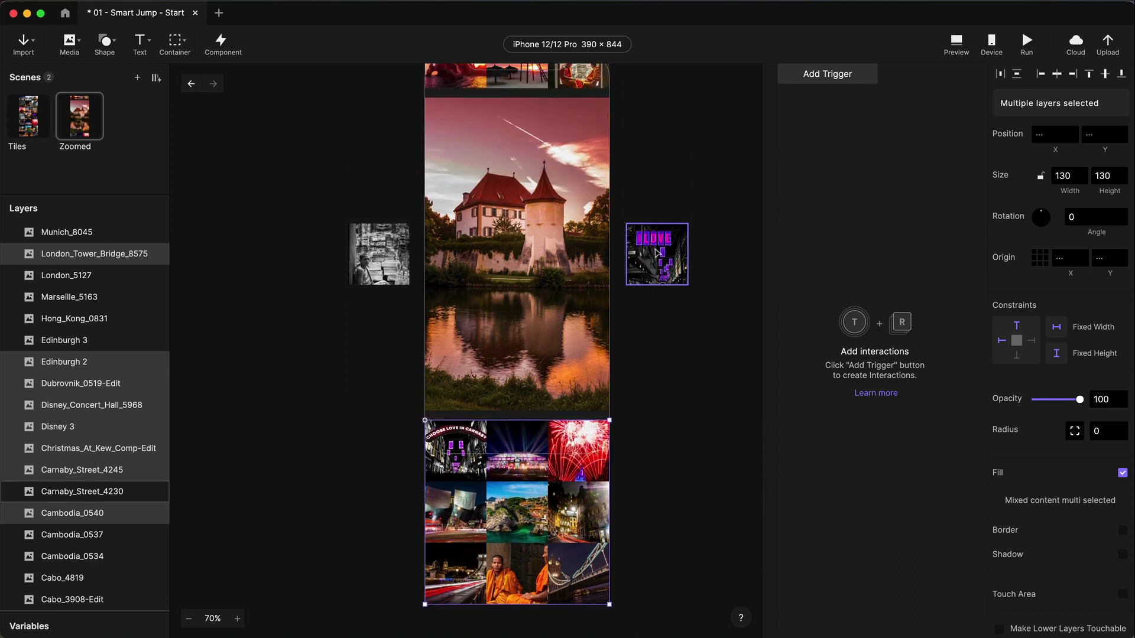
mouse_move(657, 253)
left_mouse_down()
mouse_move(639, 251)
mouse_move(670, 249)
left_mouse_up()
scroll(642, 251, "left", 2)
scroll(668, 250, "right", 1)
left_click_drag(377, 258, 405, 255)
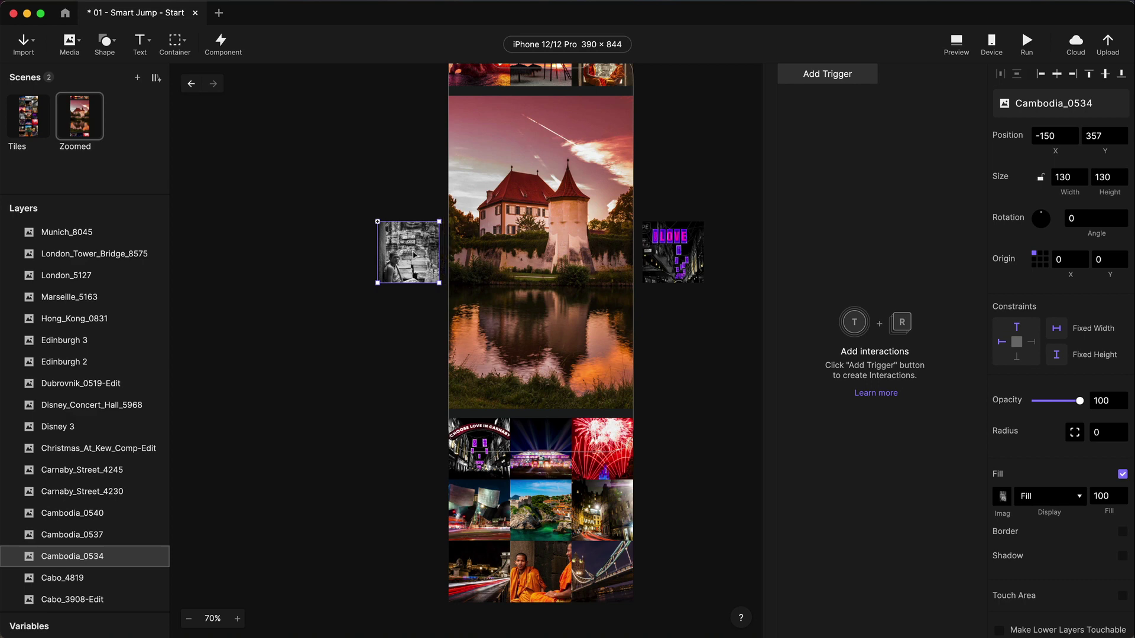
- On Tiles, give the castle tile a Tap trigger that Smart-jumps to Zoomed
left_click(21, 122)
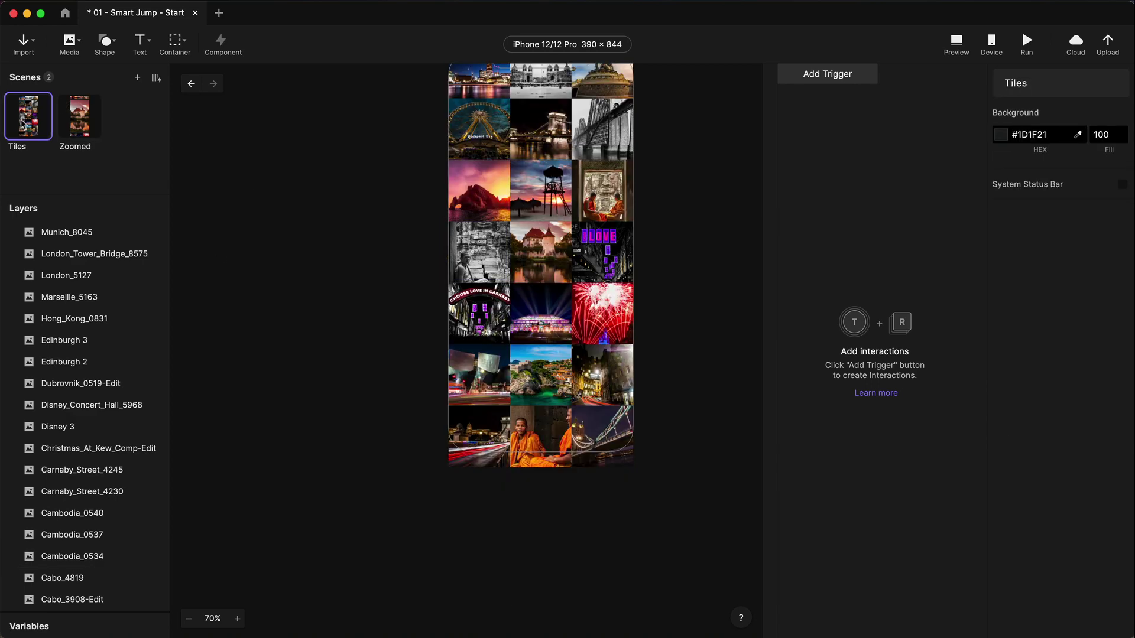
left_click(550, 257)
left_click(827, 73)
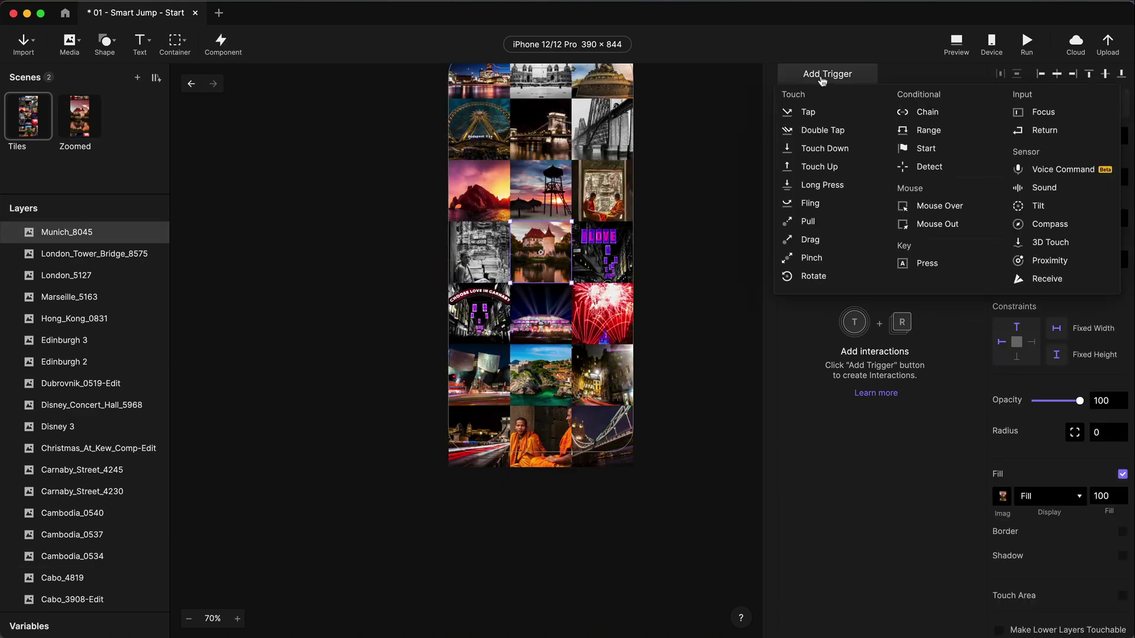
left_click(811, 113)
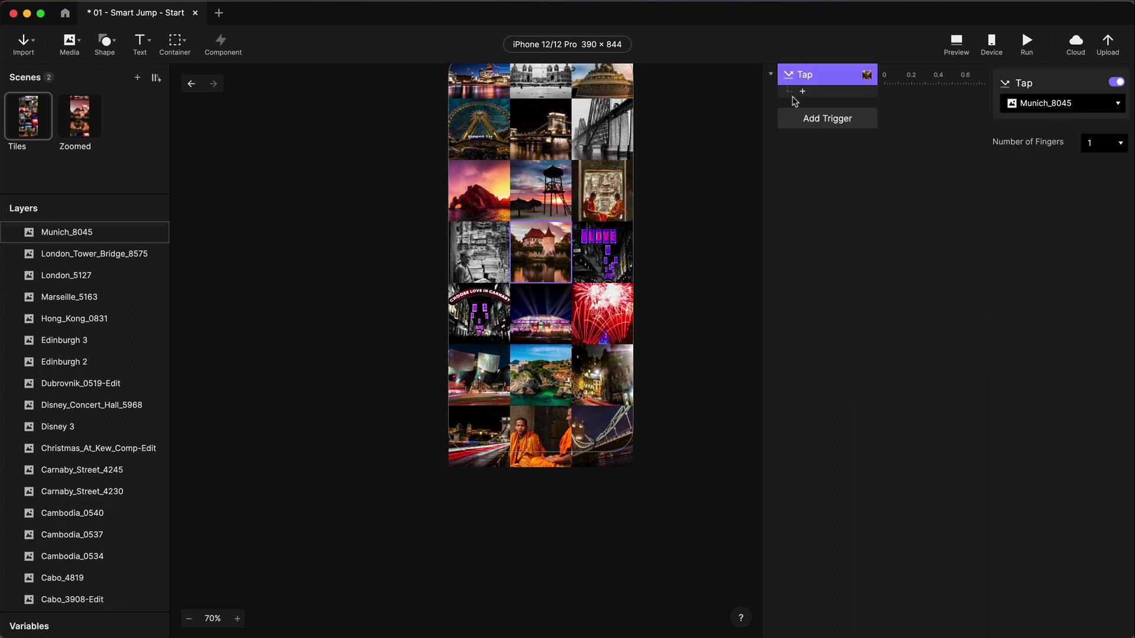
left_click(819, 92)
left_click(947, 113)
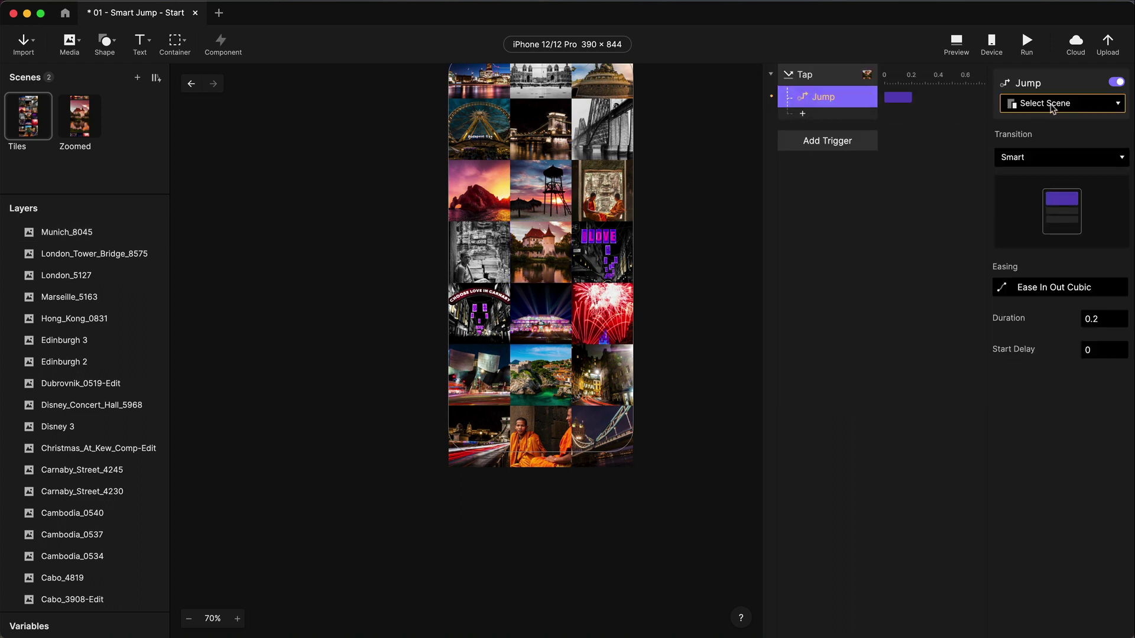
left_click(1046, 104)
left_click(1056, 186)
left_click(1018, 157)
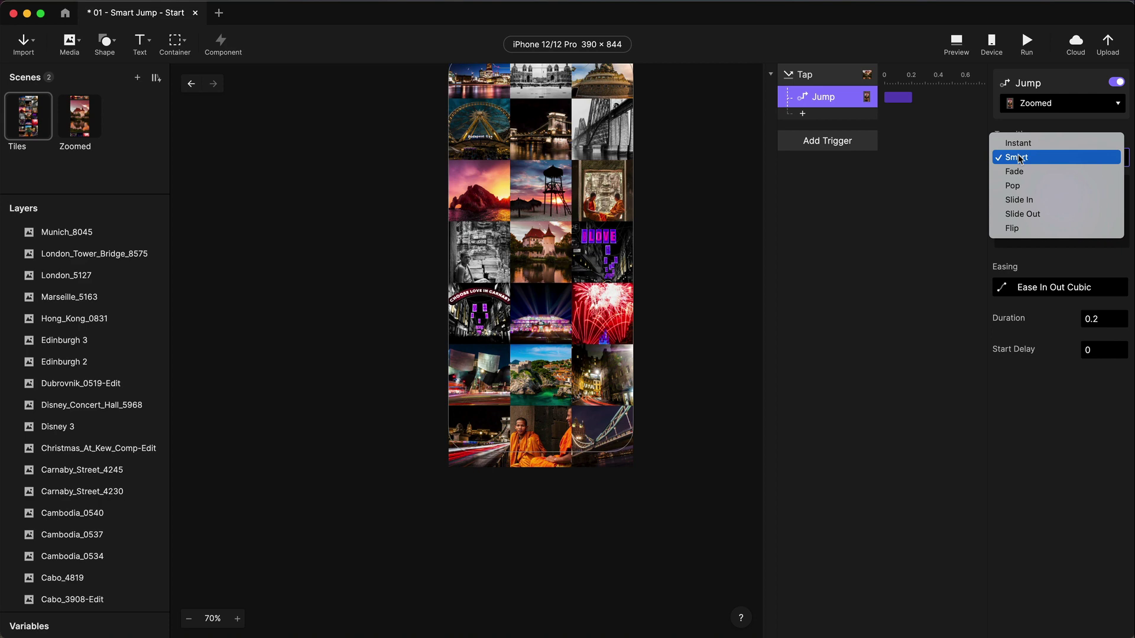
left_click(1017, 157)
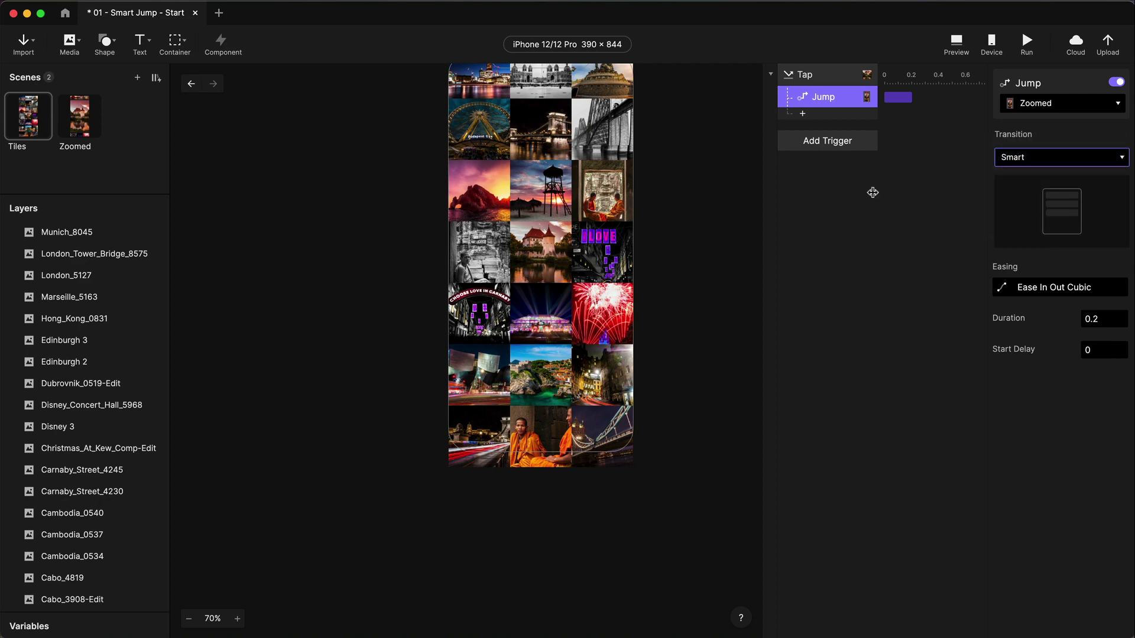
- Preview the prototype and tap the castle tile to test the jump
left_click(956, 44)
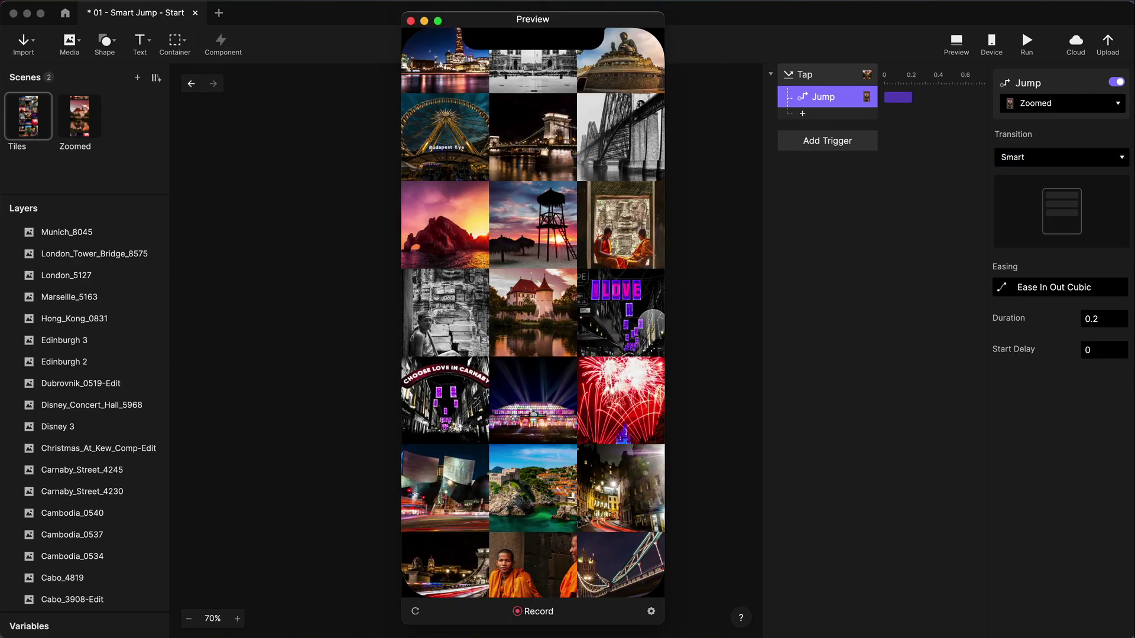
left_click(539, 322)
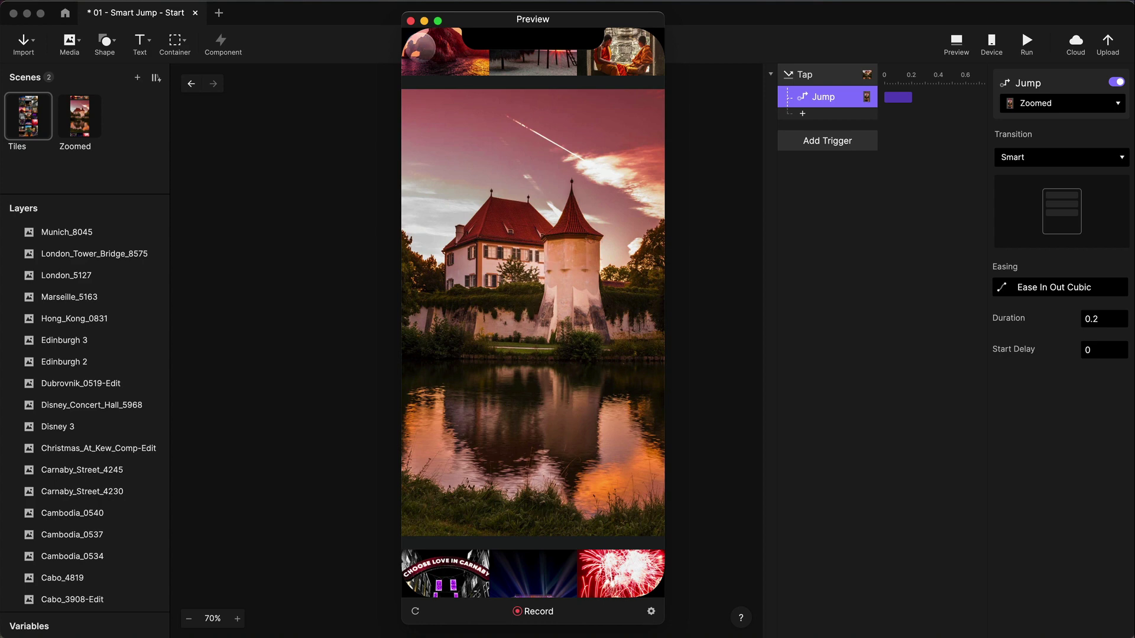
left_click(409, 21)
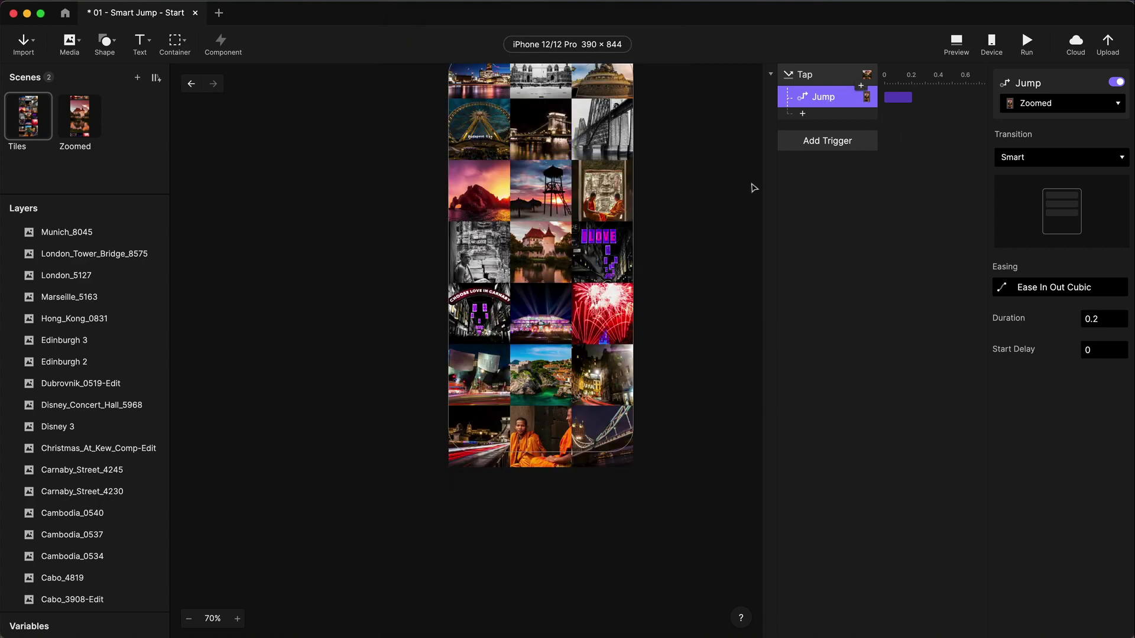
- Set the jump duration to 0.5 seconds and retest the castle tap in Preview
left_click(1107, 320)
type("5")
key("Return")
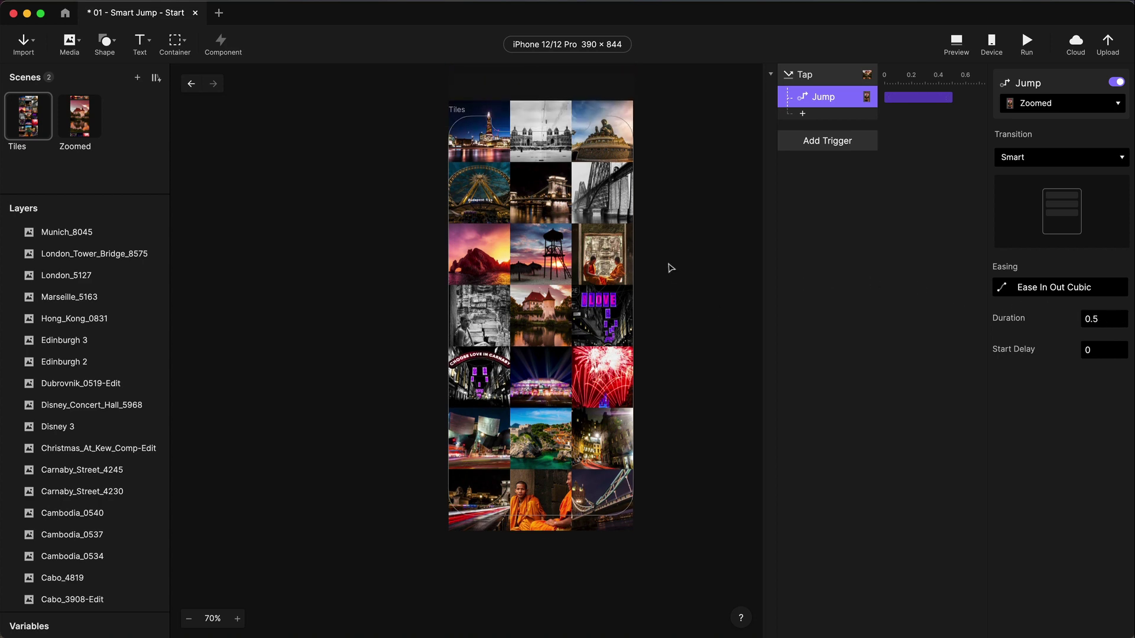
left_click(955, 43)
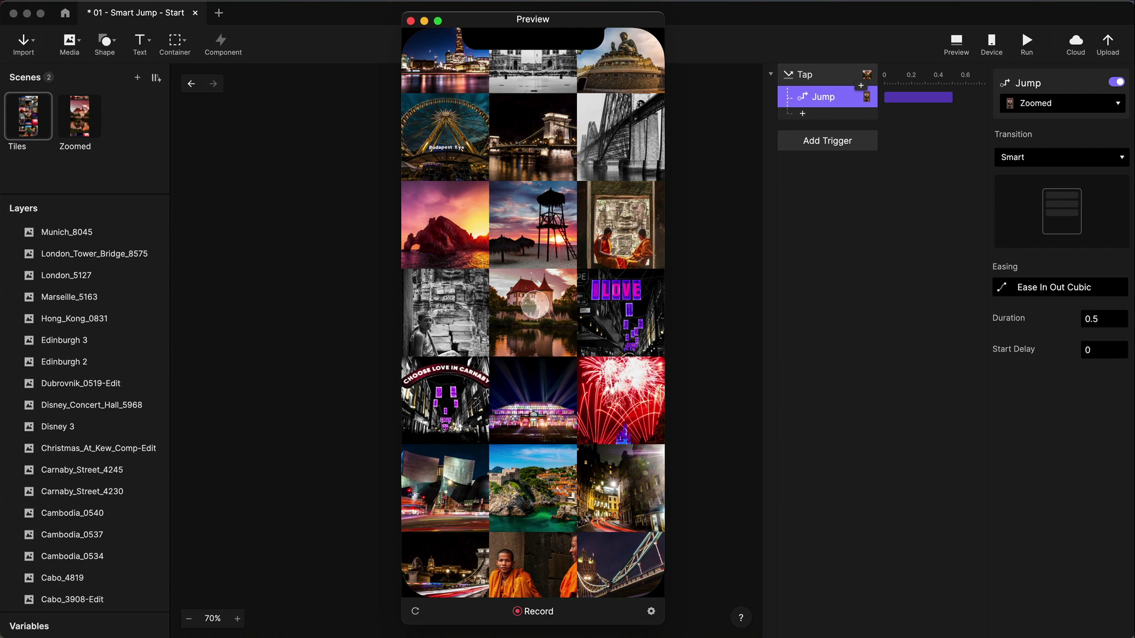
left_click(534, 304)
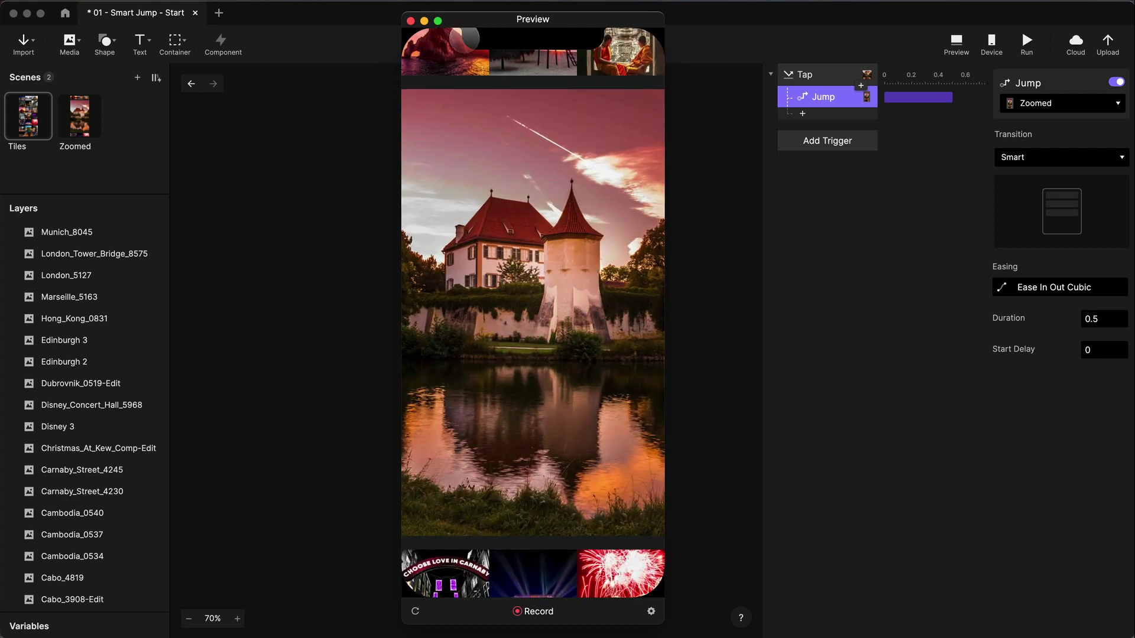
left_click(410, 20)
- On Zoomed, make tapping the enlarged castle jump back to Tiles over 0.5 seconds
left_click(85, 123)
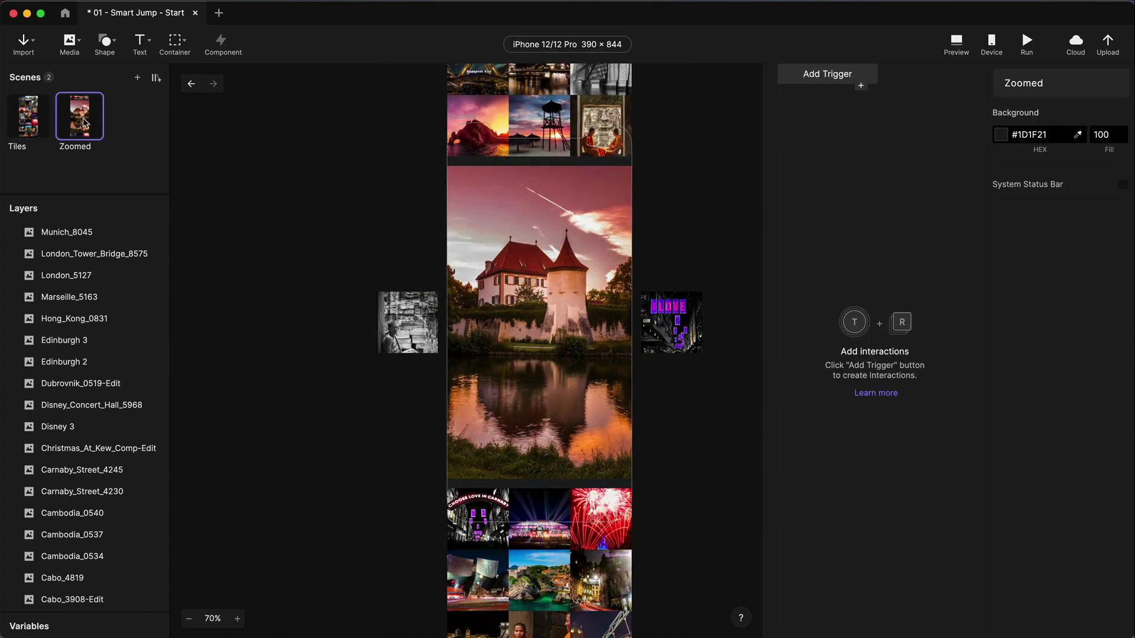
left_click(610, 290)
left_click(818, 75)
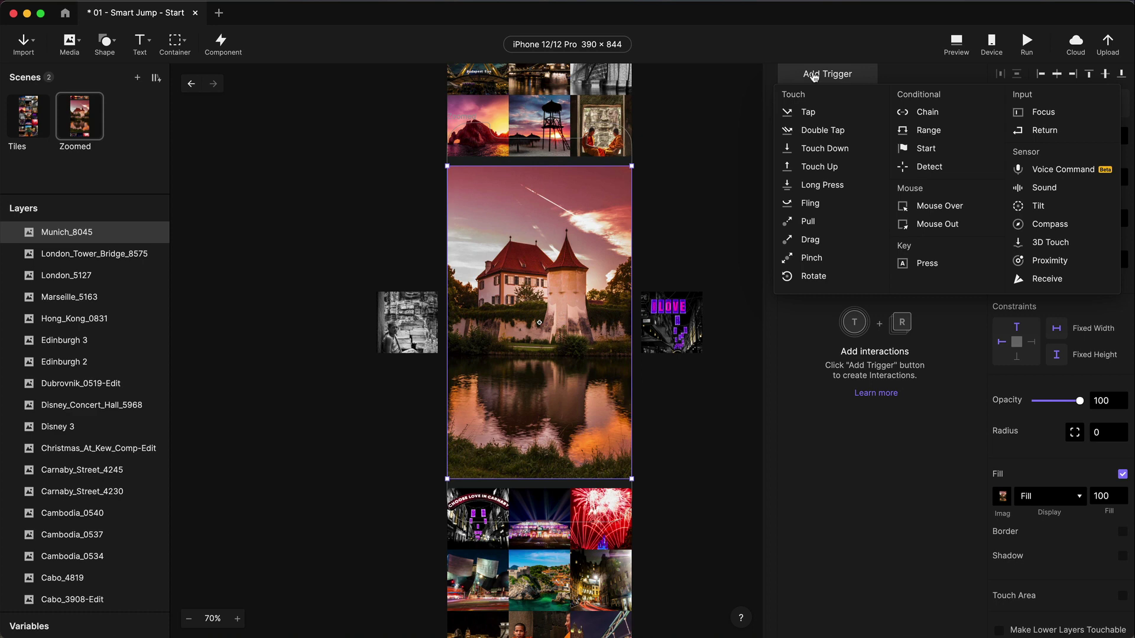
left_click(808, 113)
left_click(822, 96)
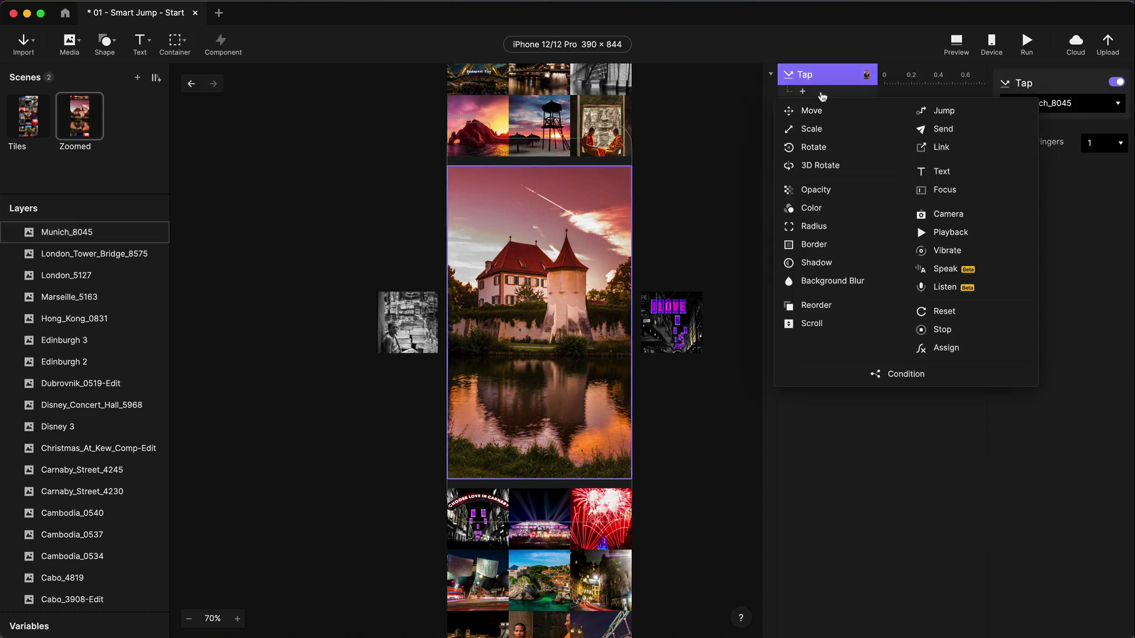
left_click(943, 111)
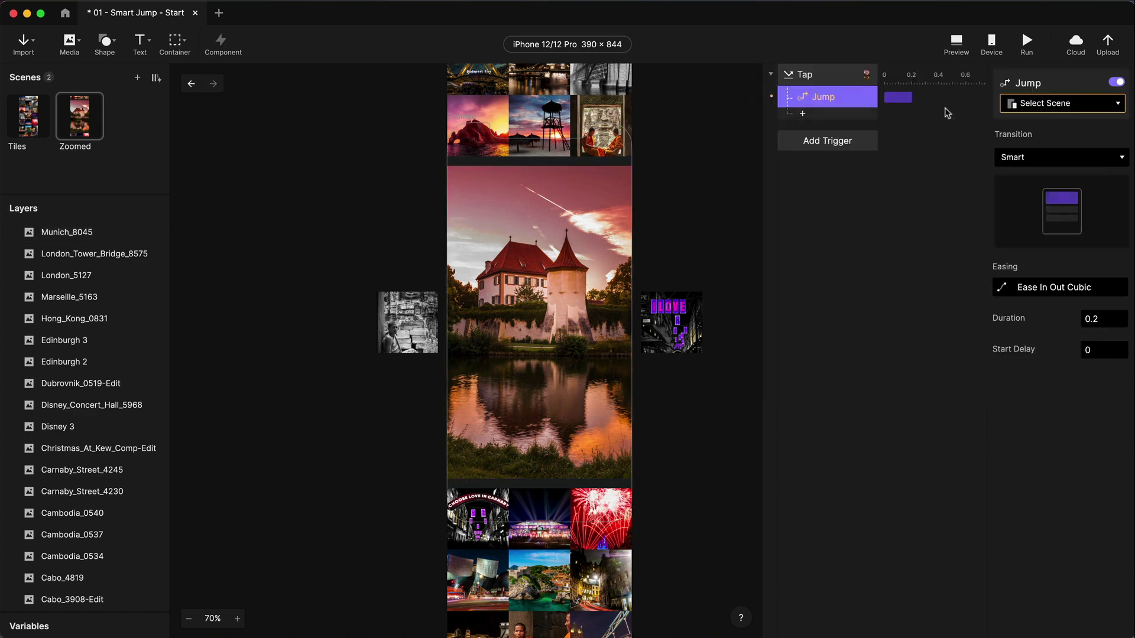
left_click(1058, 102)
left_click(1040, 182)
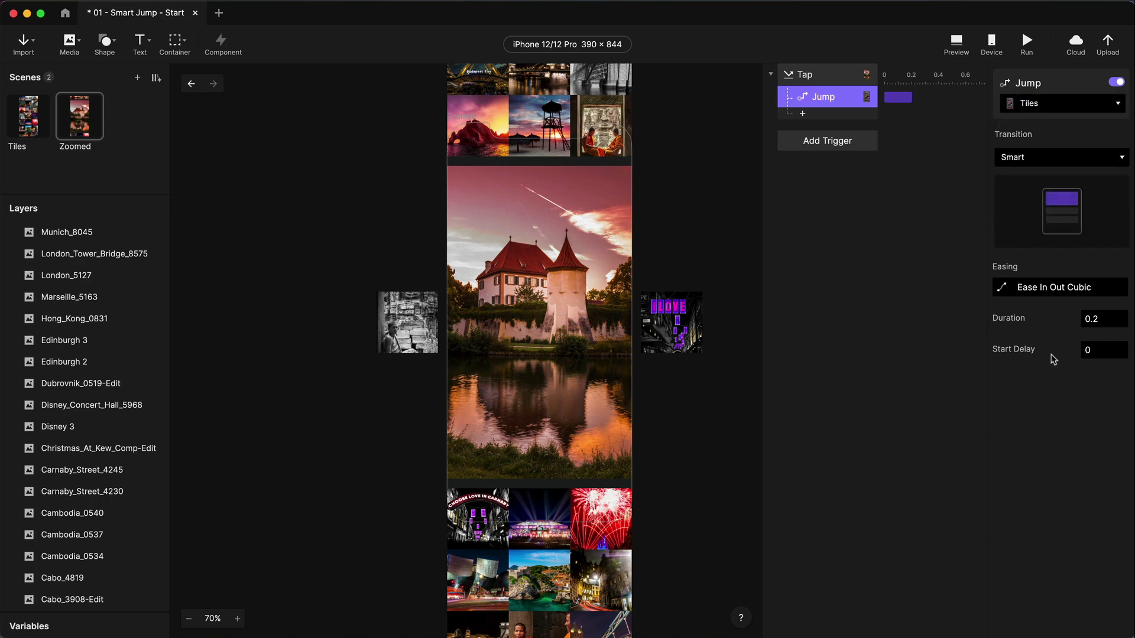
left_click(1110, 316)
type("5")
key("Return")
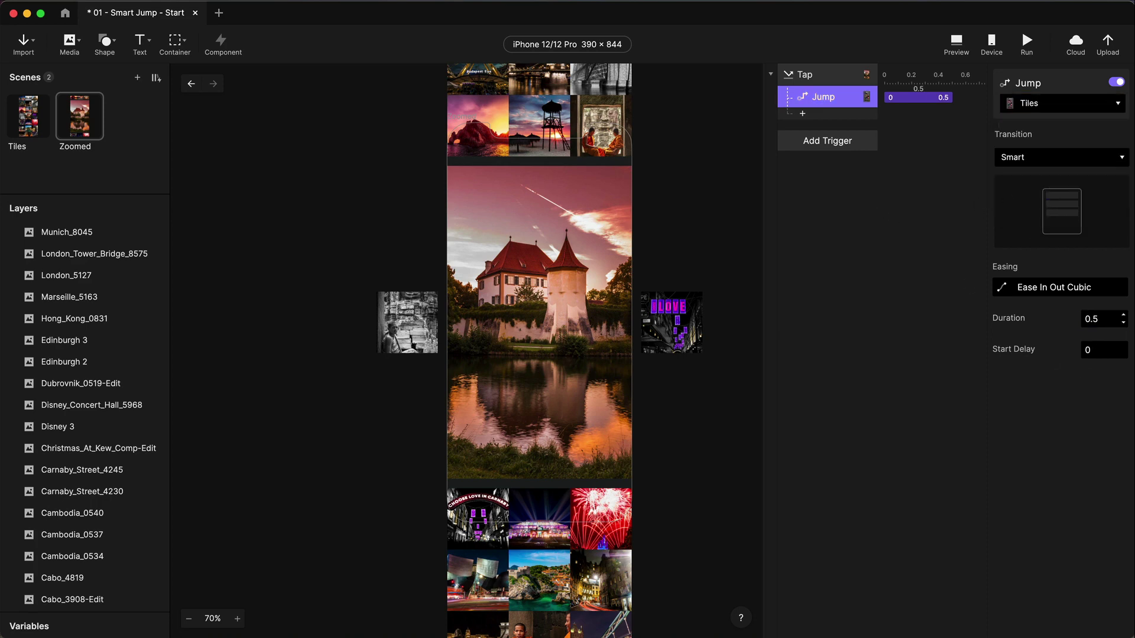
- Preview from Tiles, tapping the castle repeatedly to zoom in and back out
left_click(29, 127)
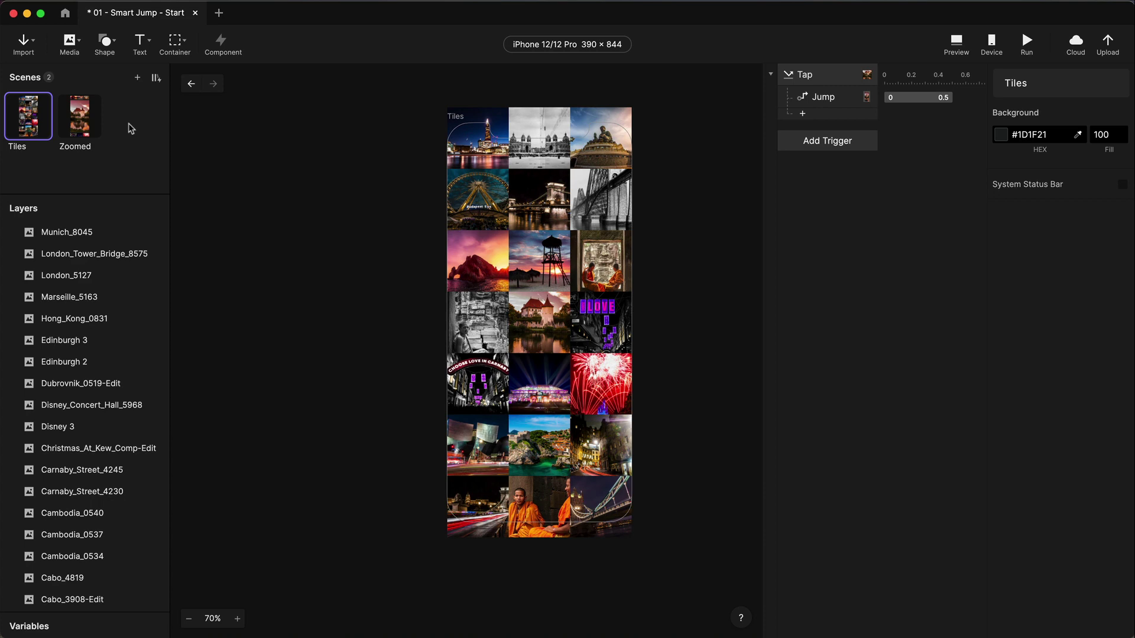
left_click(956, 43)
left_click(556, 299)
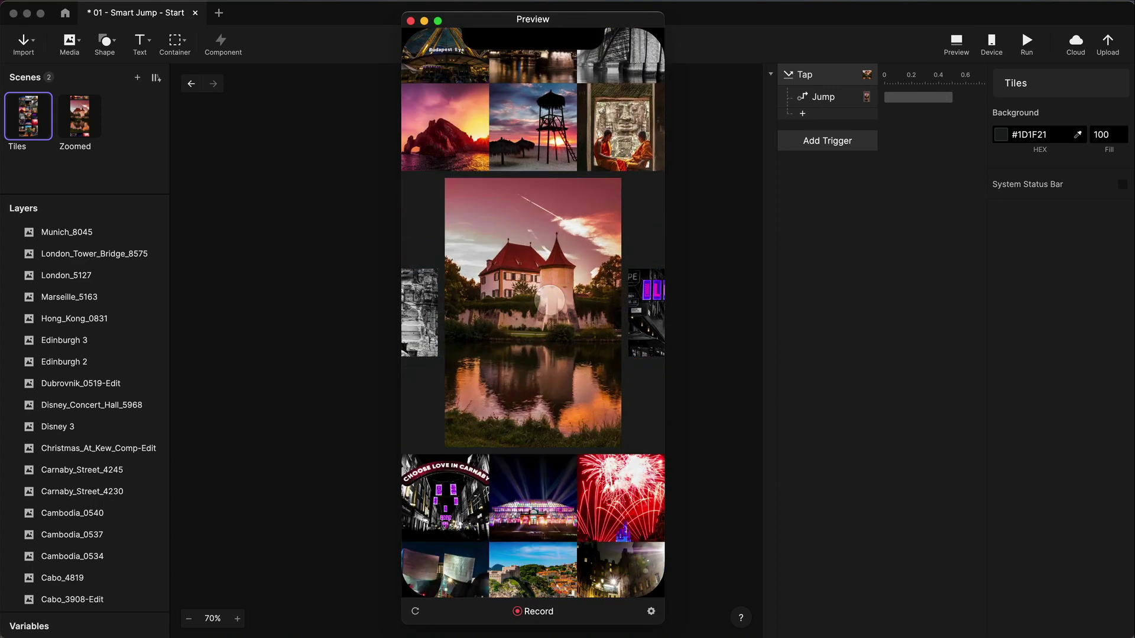
left_click(536, 303)
left_click(536, 304)
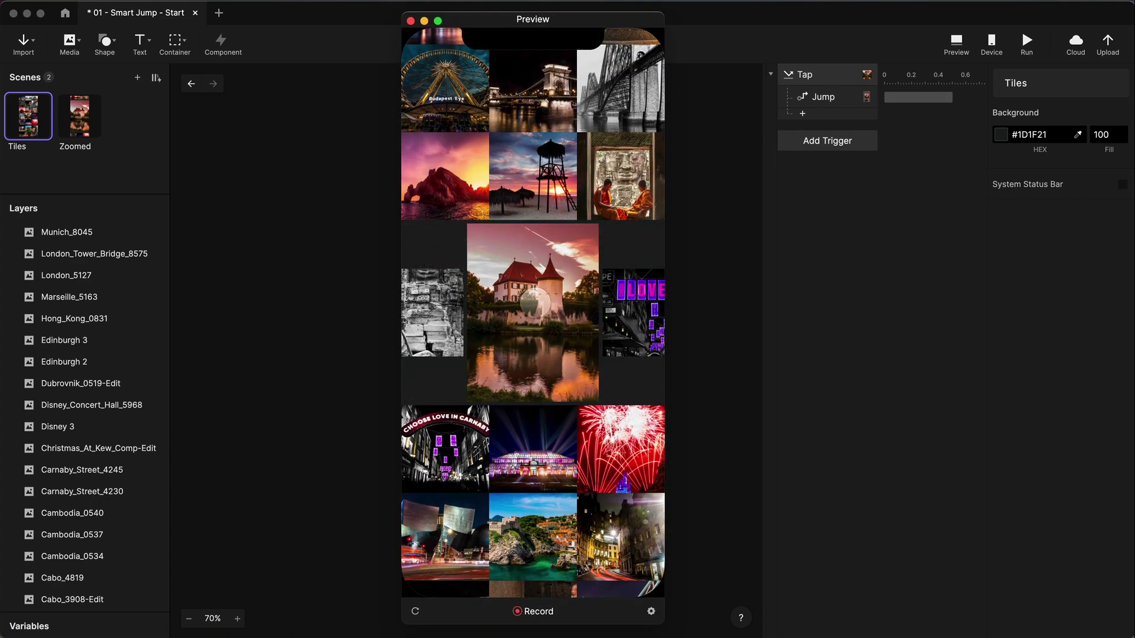
left_click(536, 304)
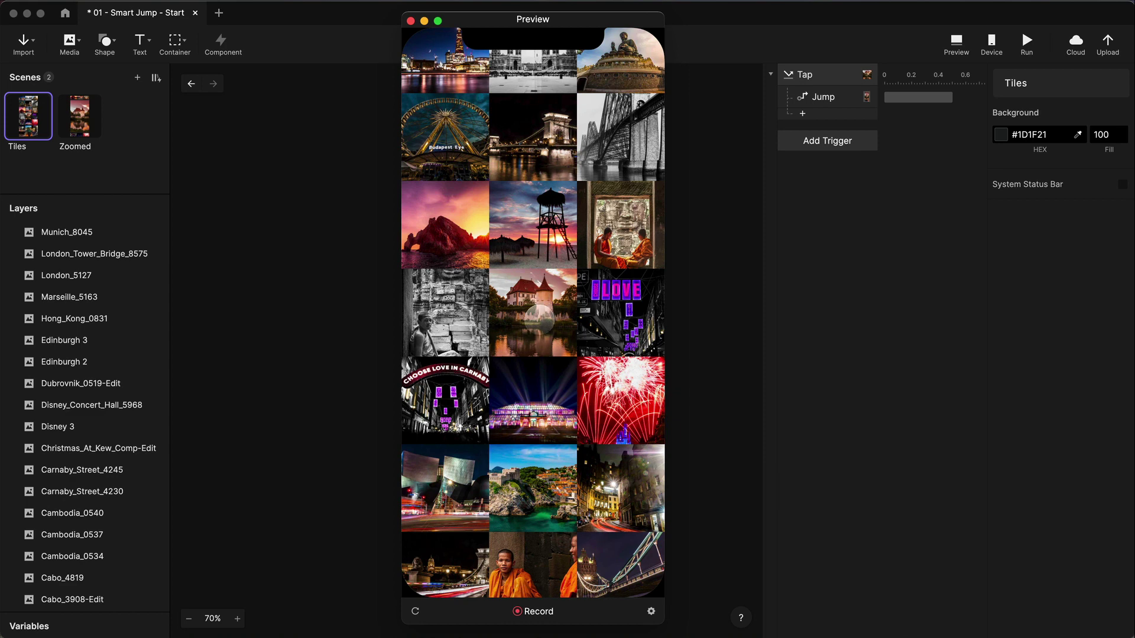
left_click(539, 318)
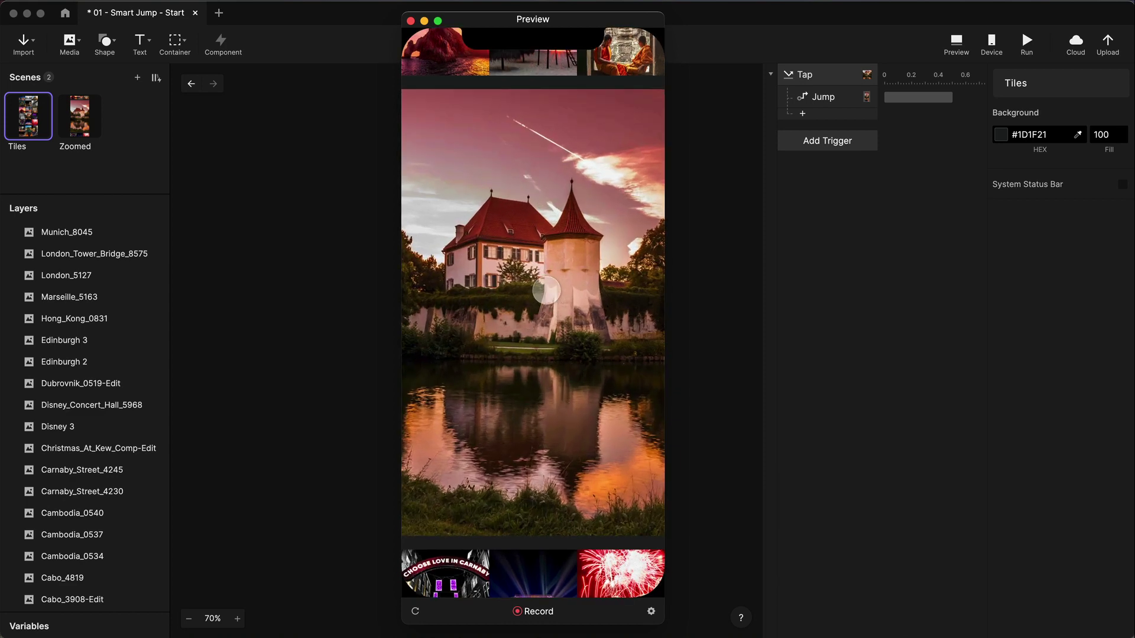
left_click(549, 298)
left_click(550, 312)
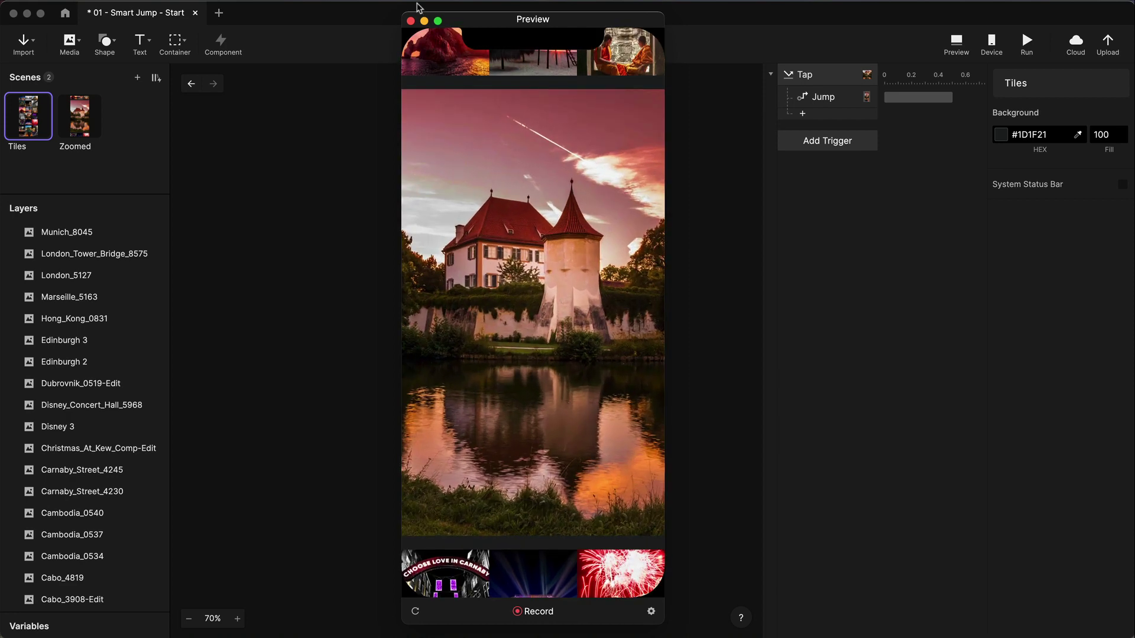
left_click(411, 21)
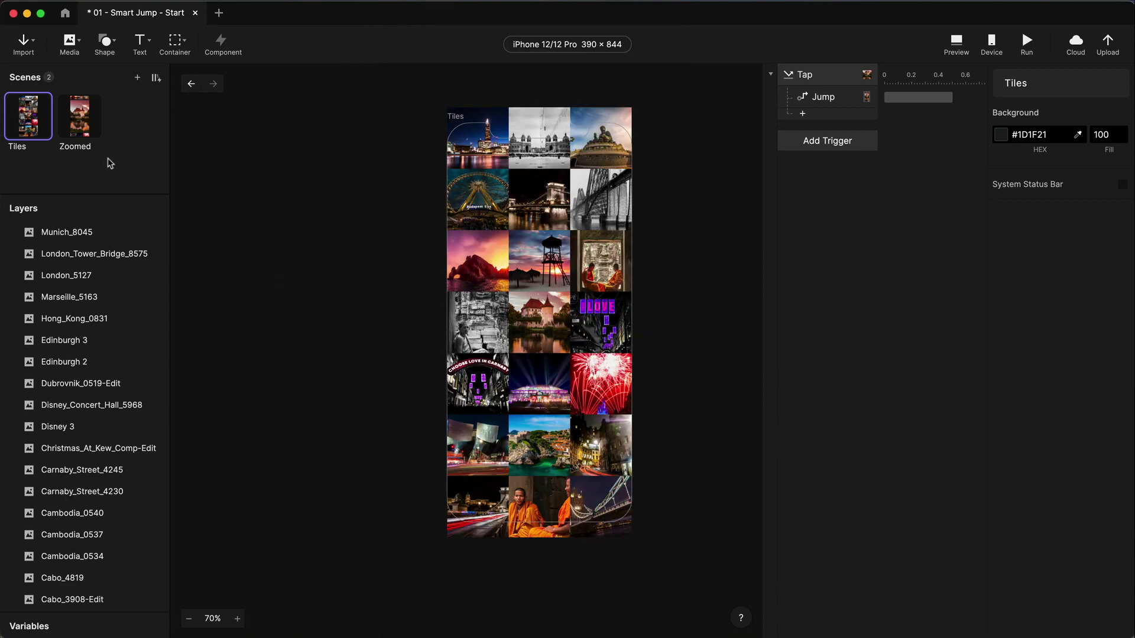
left_click(94, 253)
left_click(76, 232)
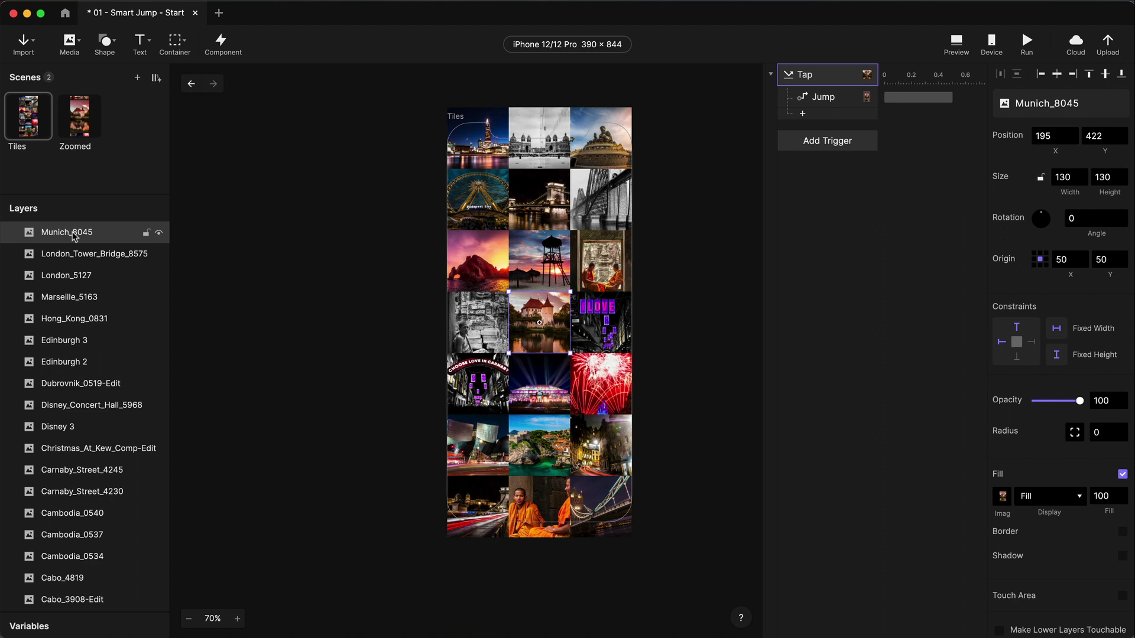
scroll(89, 349, "down", 3)
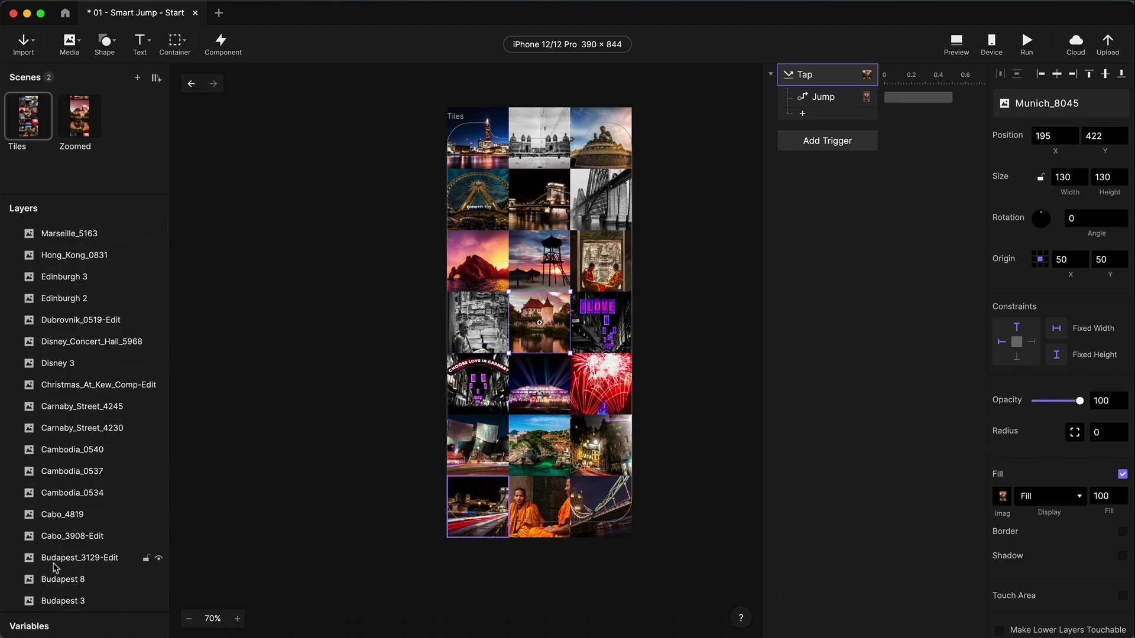
scroll(74, 292, "up", 3)
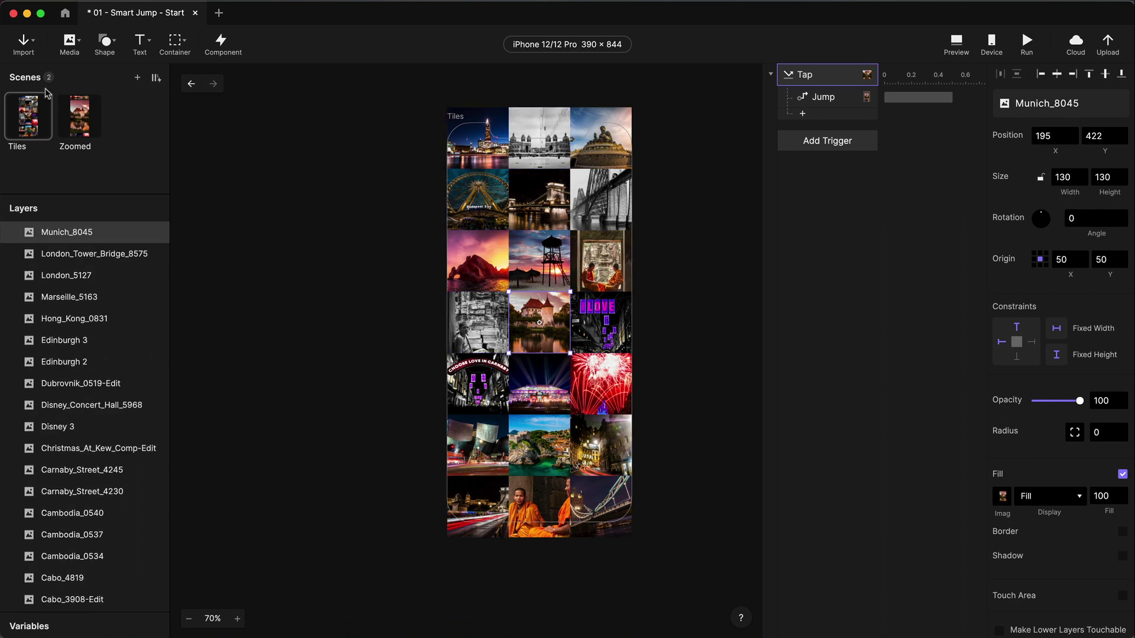
left_click(88, 118)
scroll(93, 295, "down", 3)
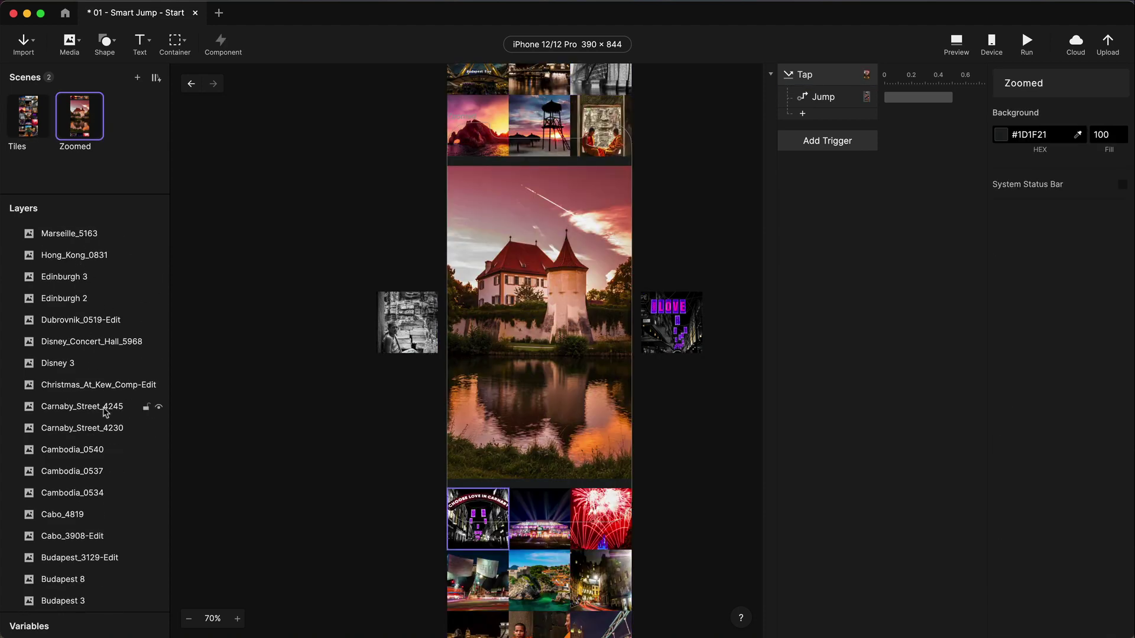
scroll(106, 556, "up", 3)
left_click(22, 121)
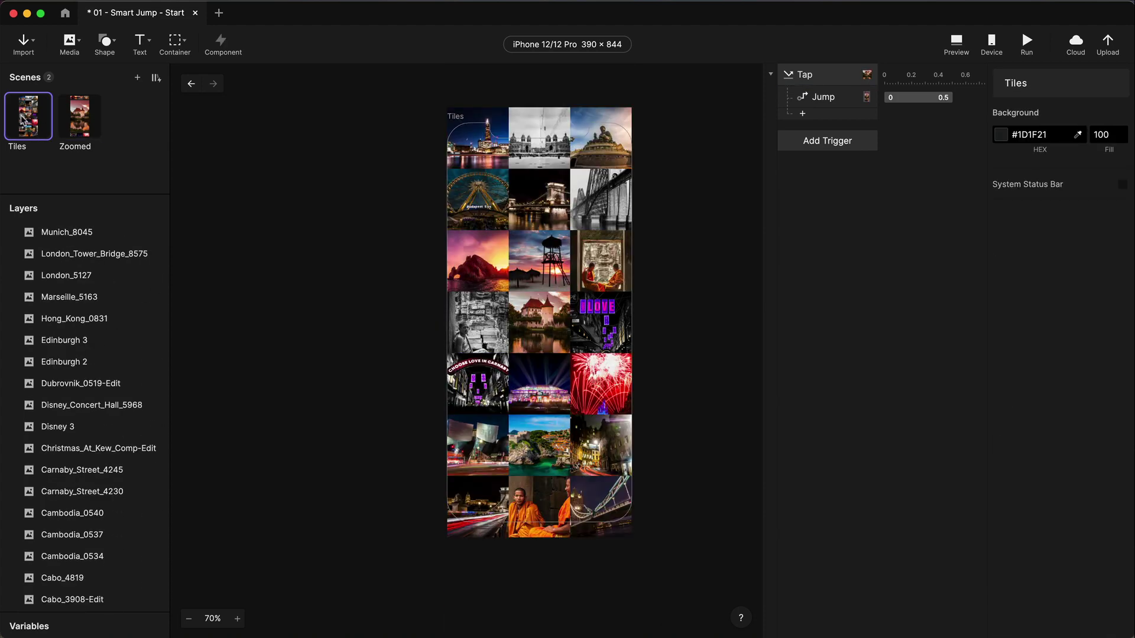
left_click(75, 121)
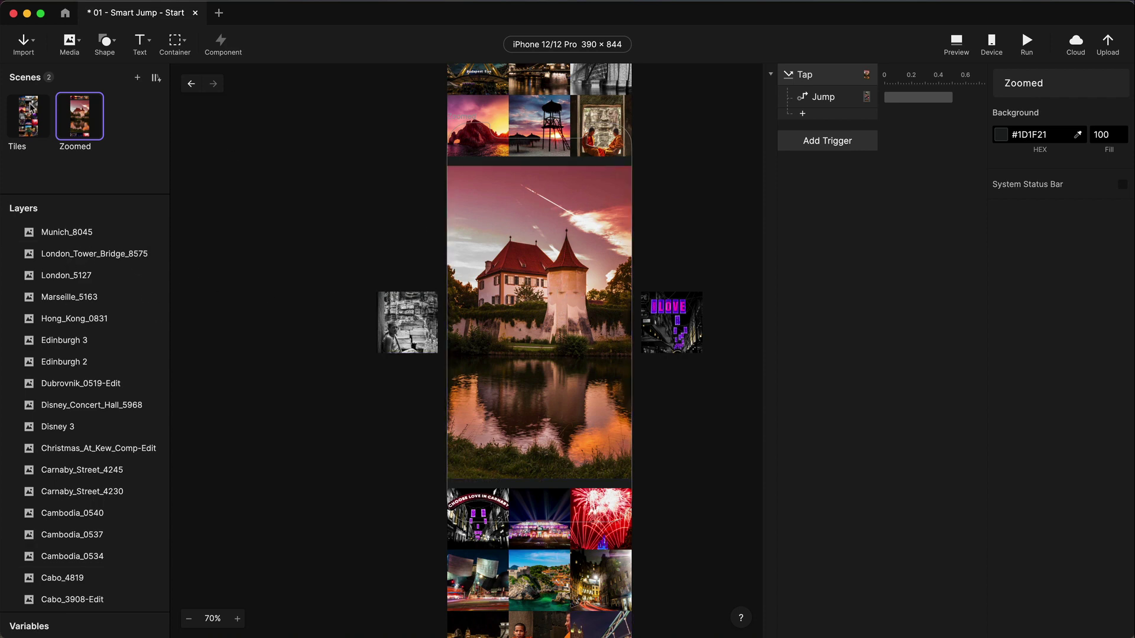
left_click(33, 110)
left_click(955, 43)
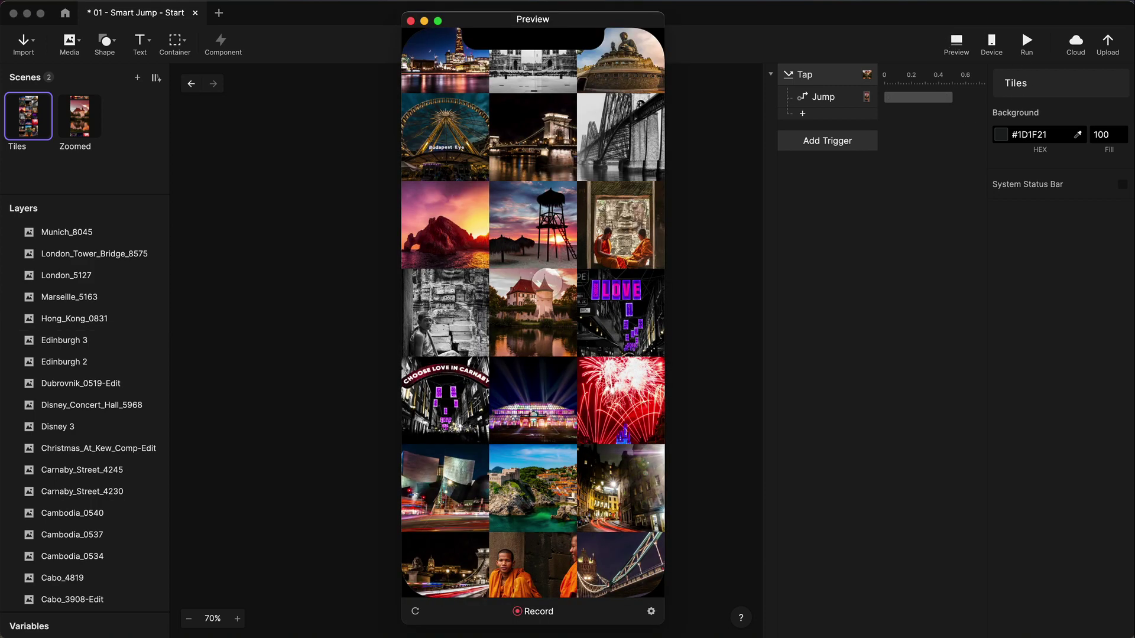
left_click(546, 282)
left_click(547, 331)
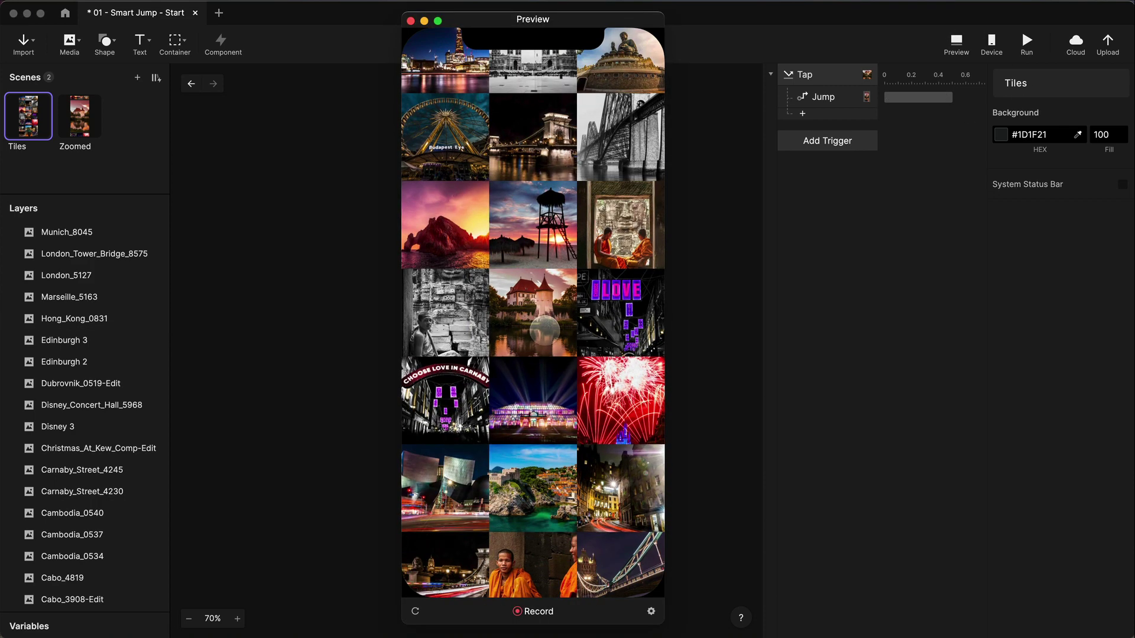
left_click(544, 331)
left_click(519, 209)
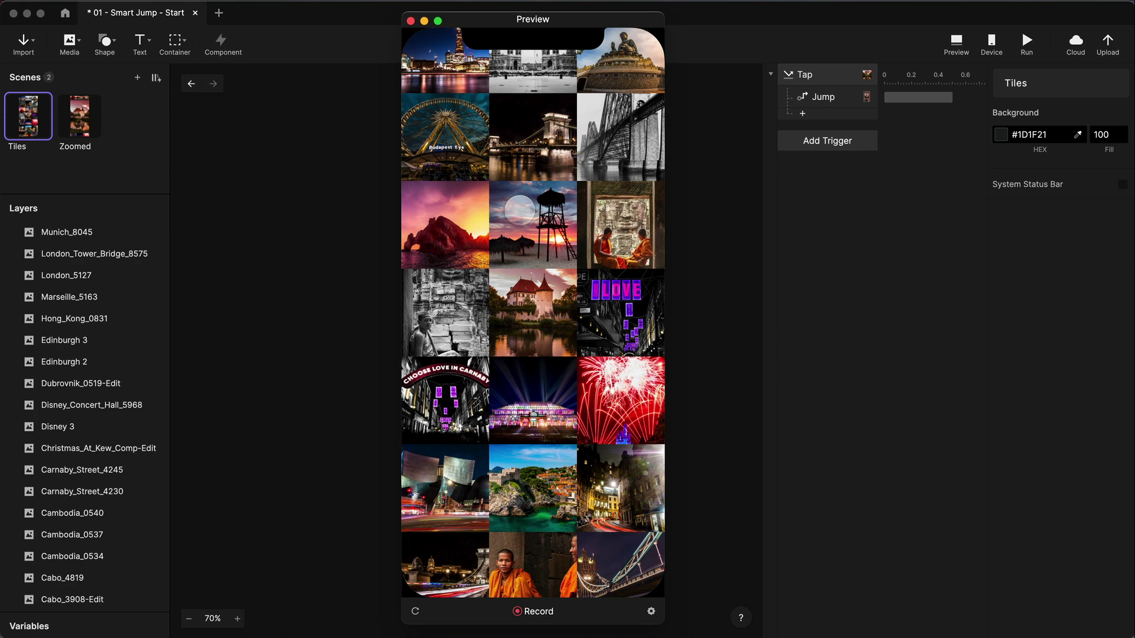
left_click(410, 22)
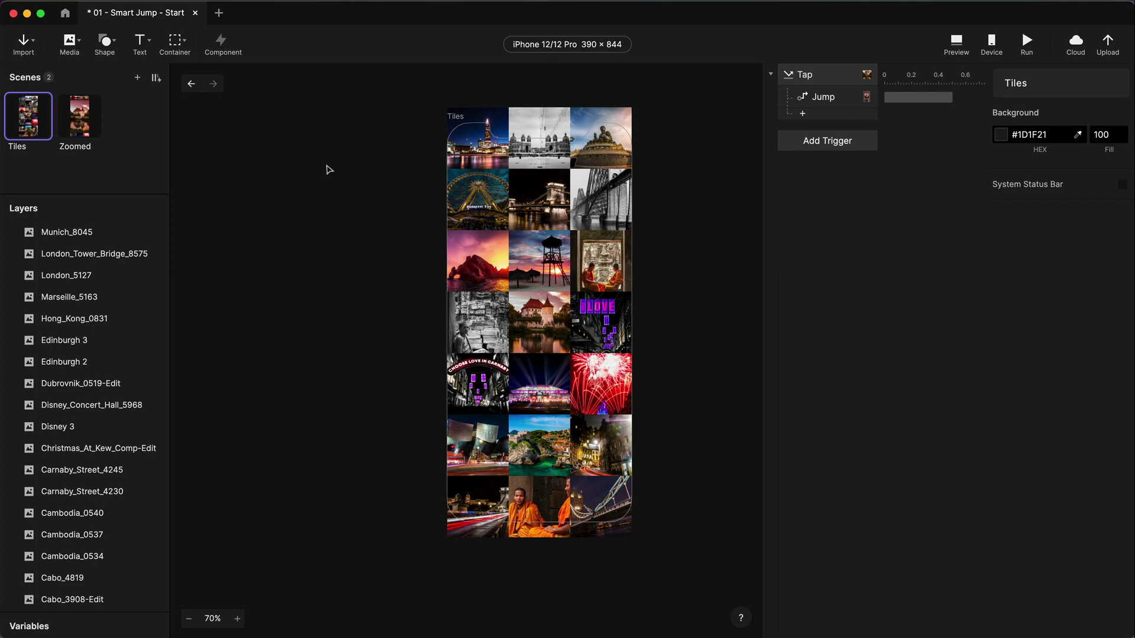
key("super+Tab")
key("super+Tab")
key("super+Tab")
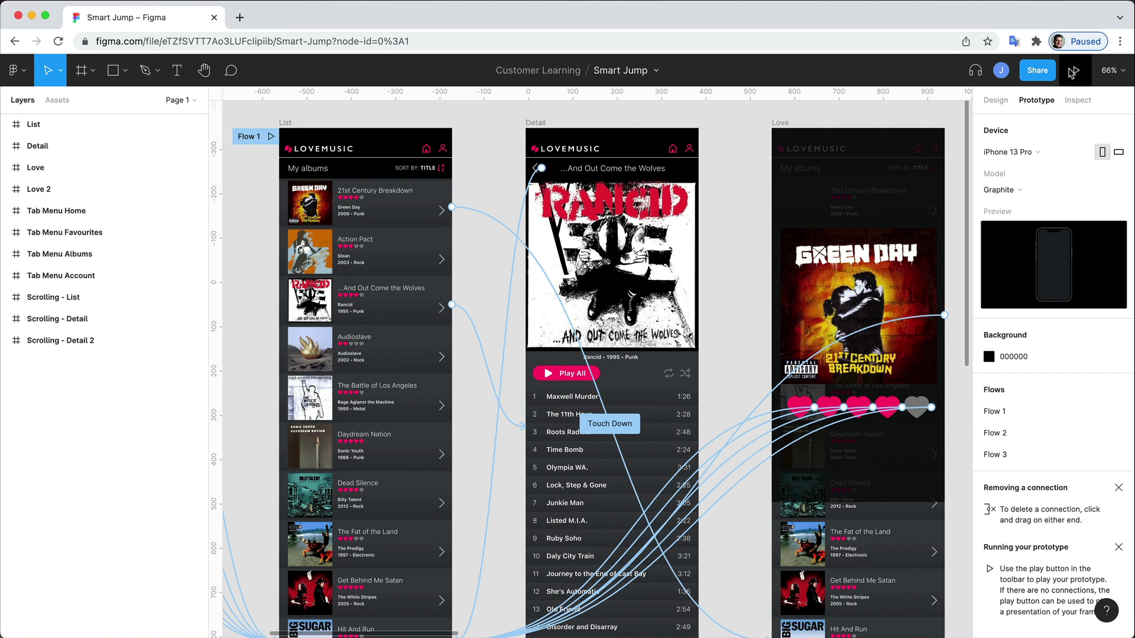
- Play the Flow 1 prototype and open, then close, the Rancid album's details
left_click(251, 138)
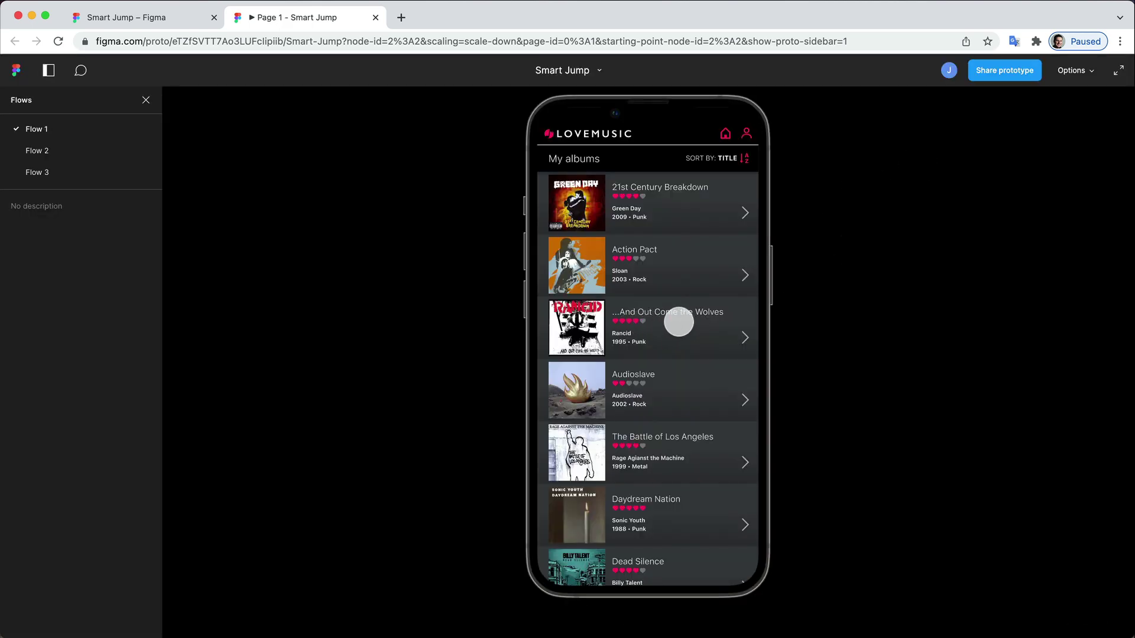
left_click(676, 319)
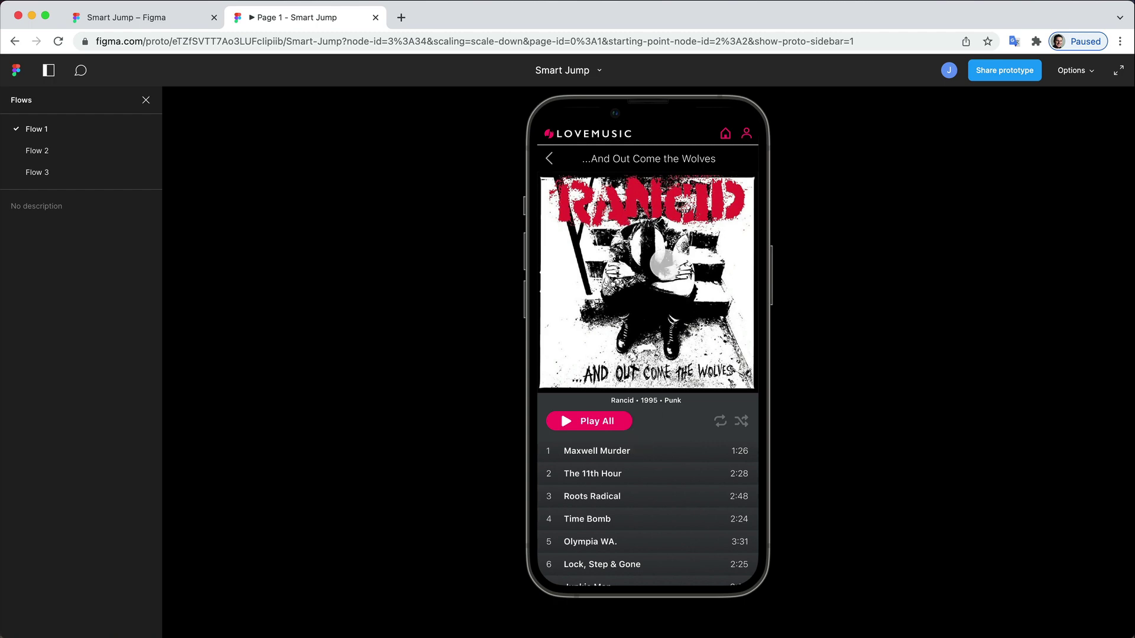
left_click(549, 158)
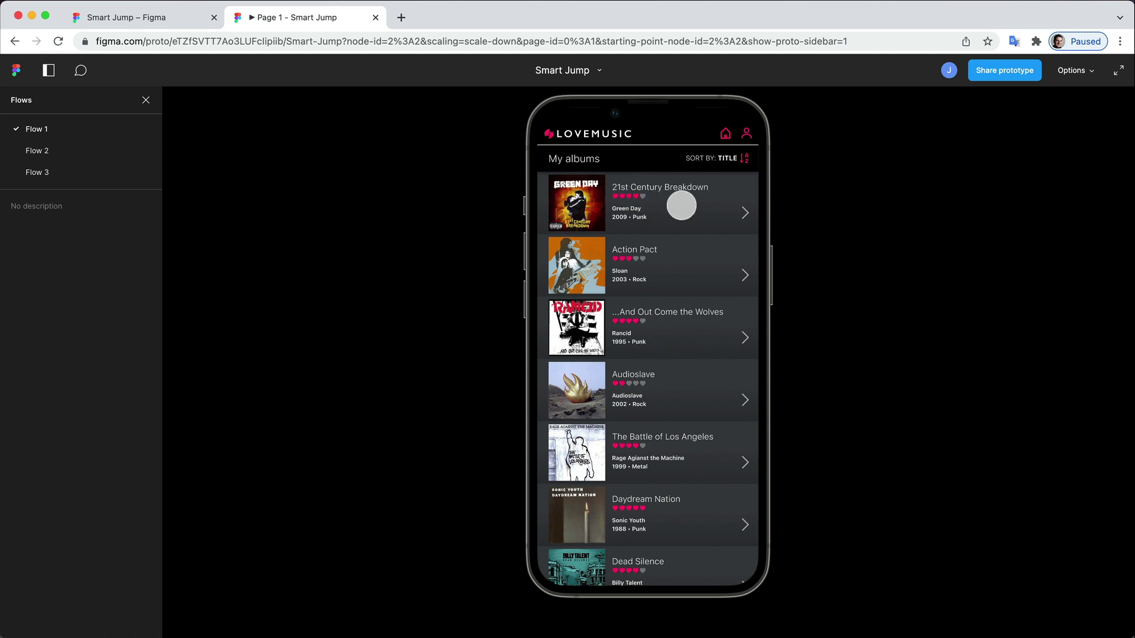
- Long-press 21st Century Breakdown, rate four hearts, and return to the Figma editor
left_click(682, 205)
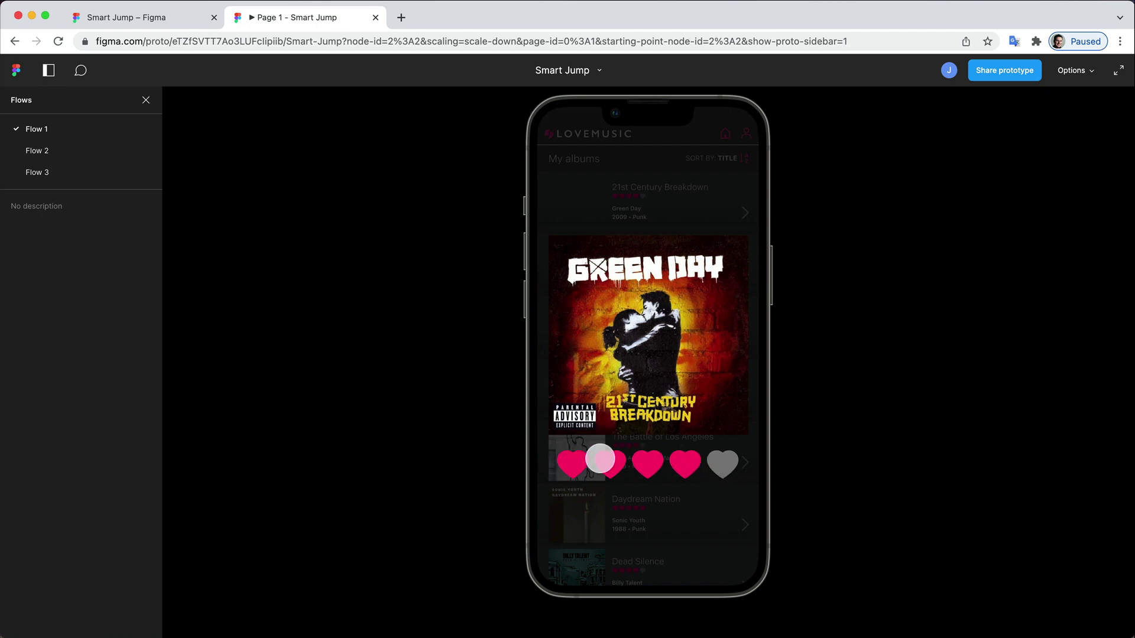
left_click(685, 464)
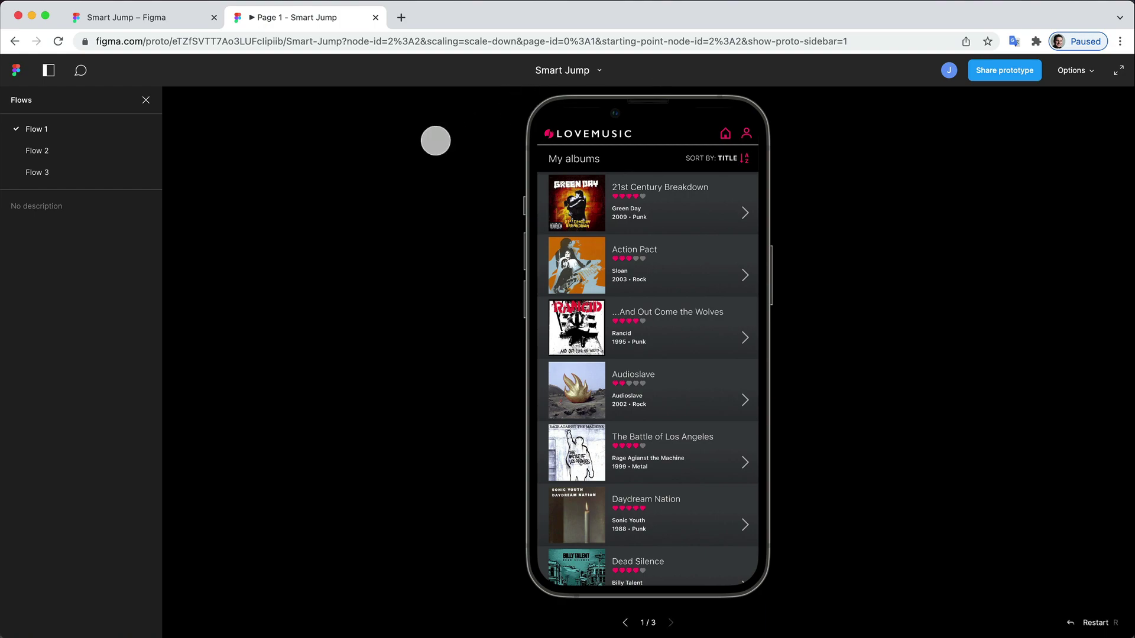
key("ctrl+shift+Tab")
scroll(721, 213, "down", 3)
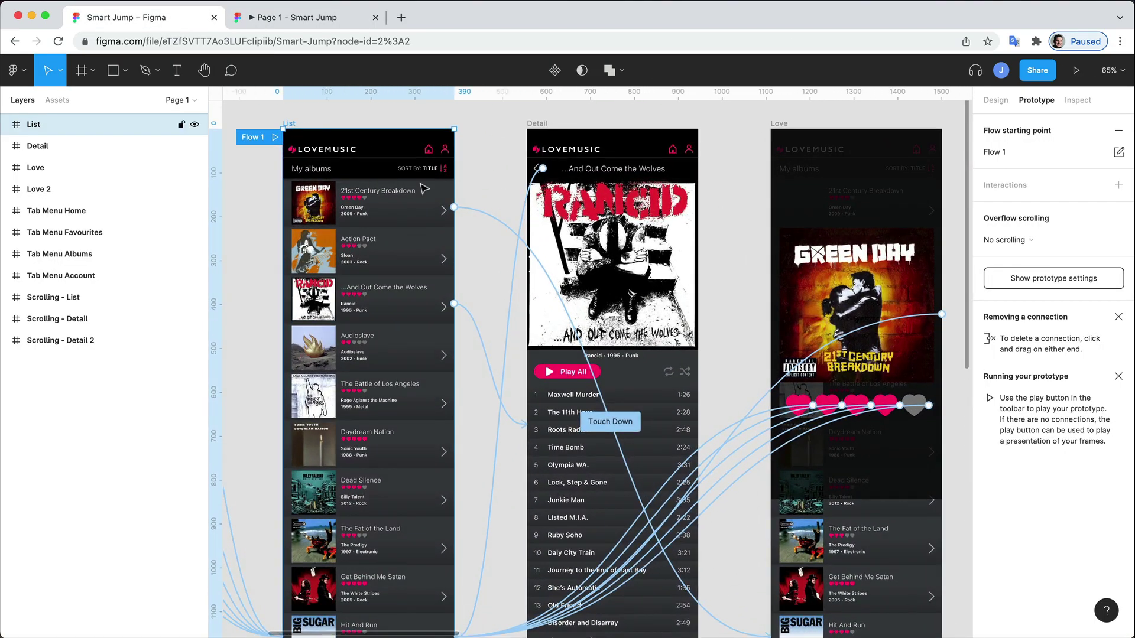
left_click(476, 213)
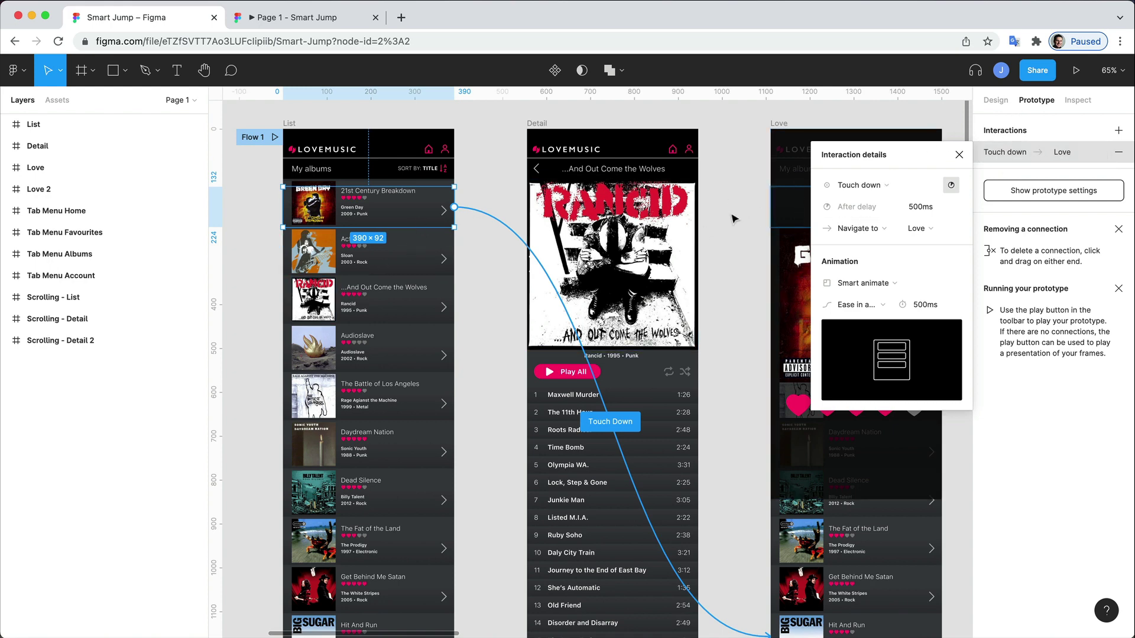
left_click(456, 311)
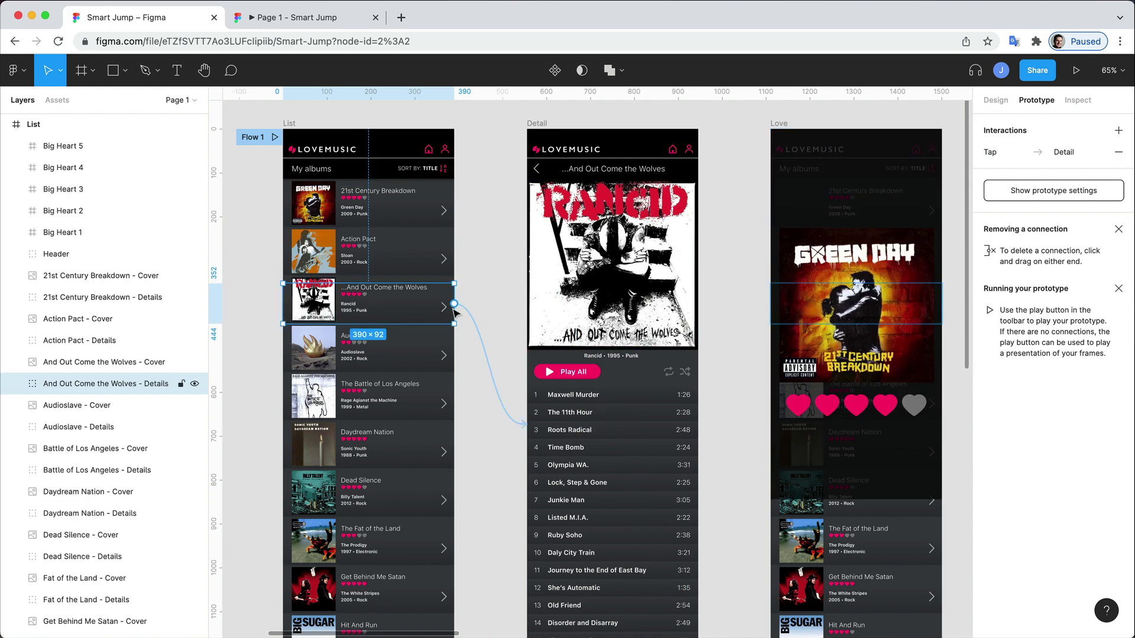
left_click(476, 327)
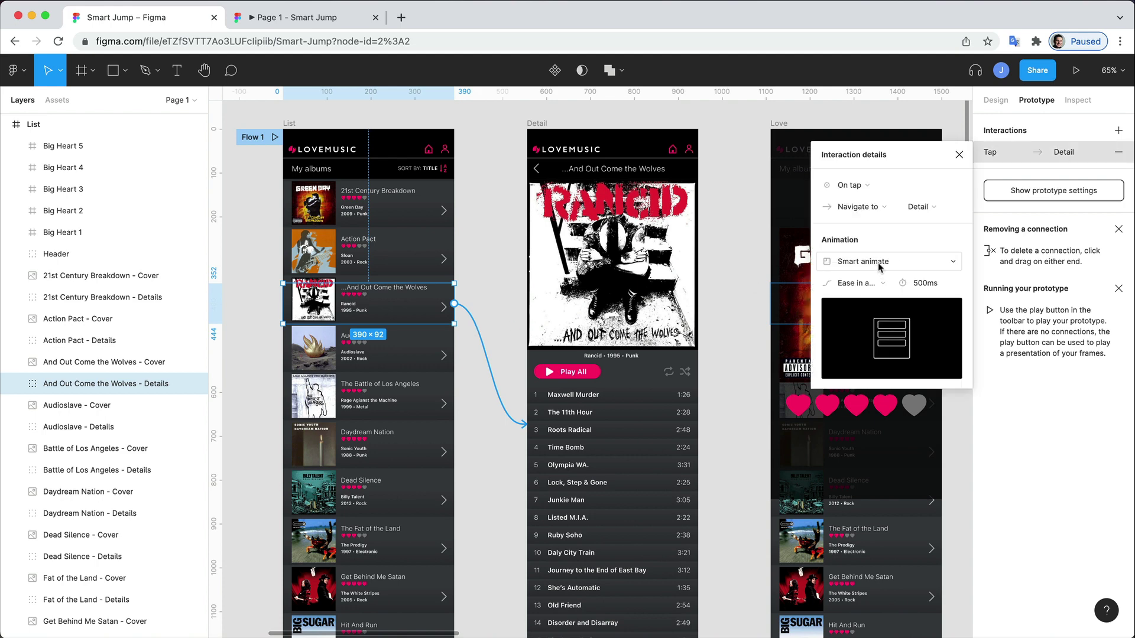
left_click(411, 211)
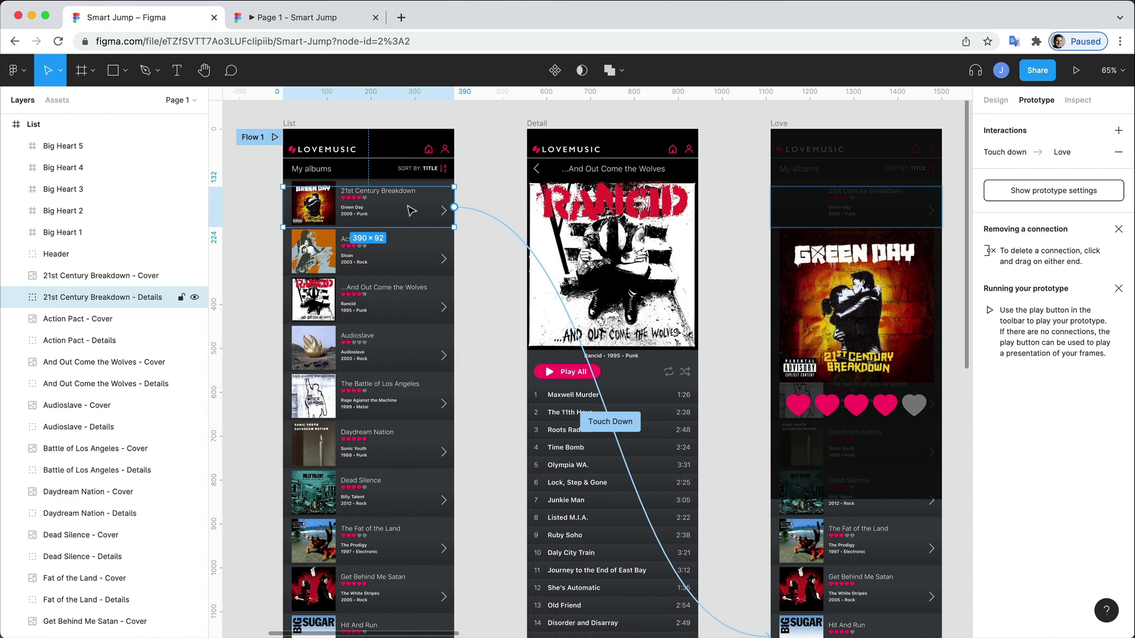
left_click(485, 214)
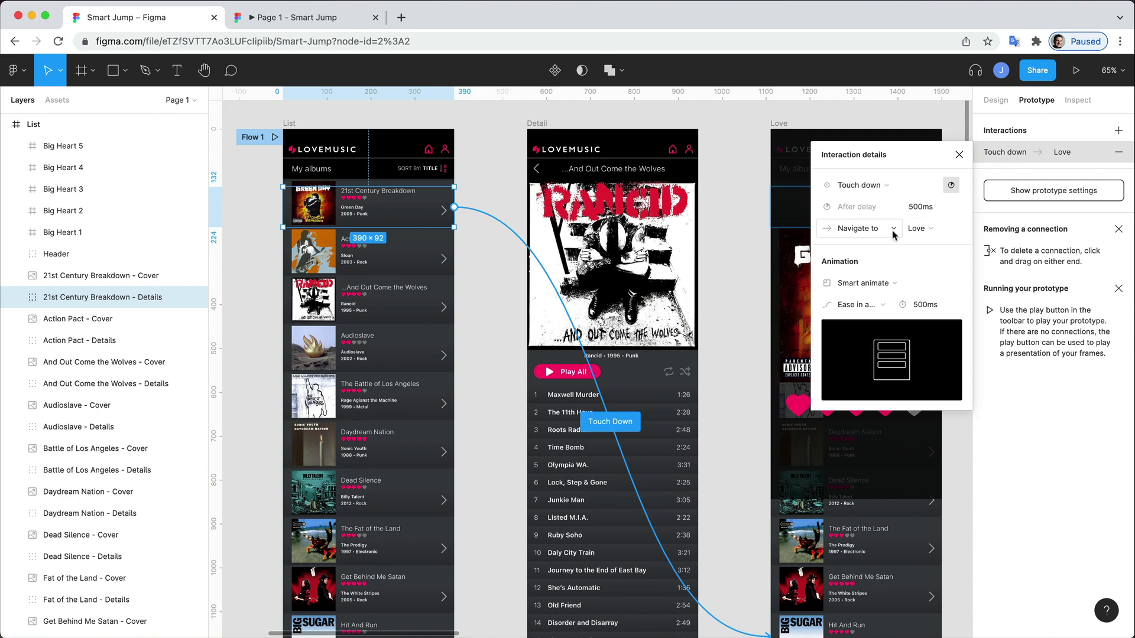
left_click(495, 131)
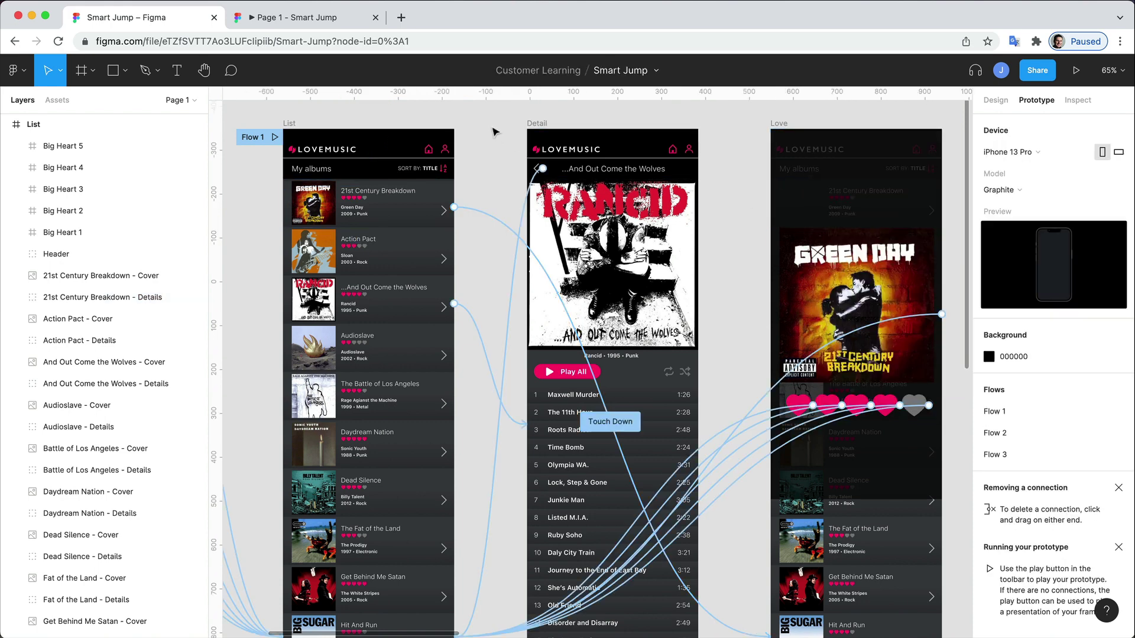
- Select the List, Detail and Love frames and export them with the ProtoPie plugin
left_click(291, 123)
left_click(542, 124, "shift")
left_click(780, 124, "shift")
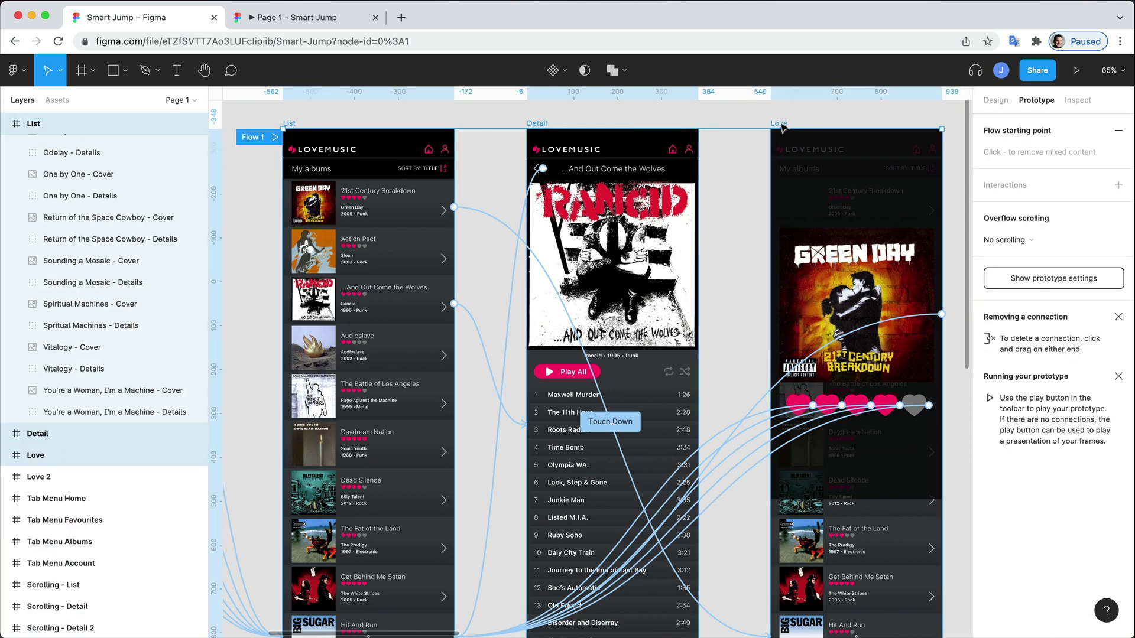
right_click(782, 127)
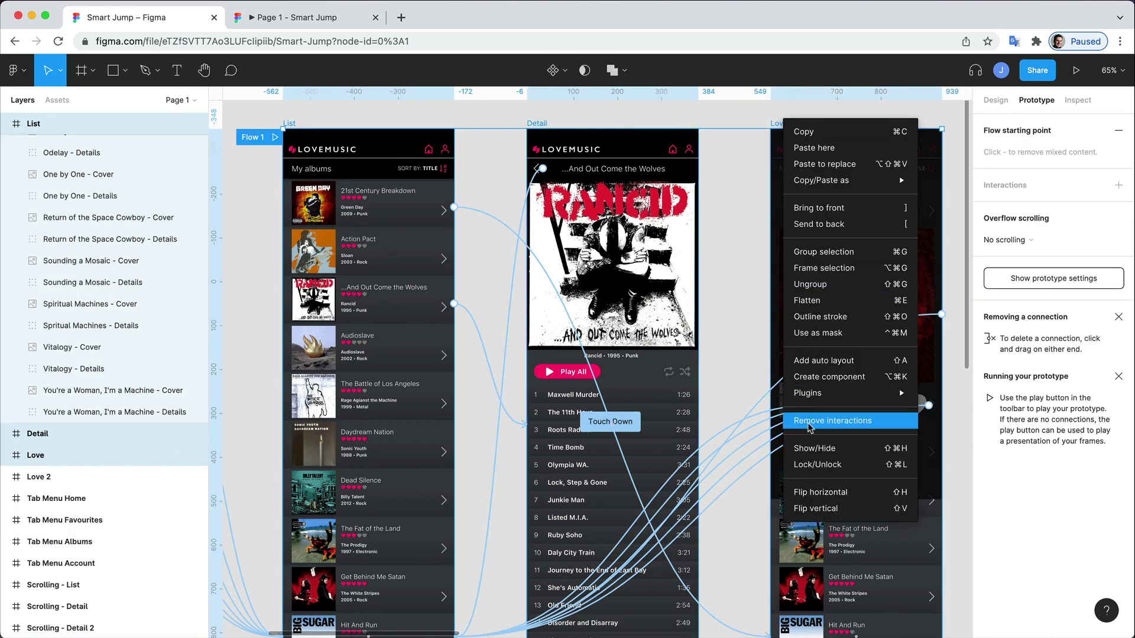
mouse_move(825, 392)
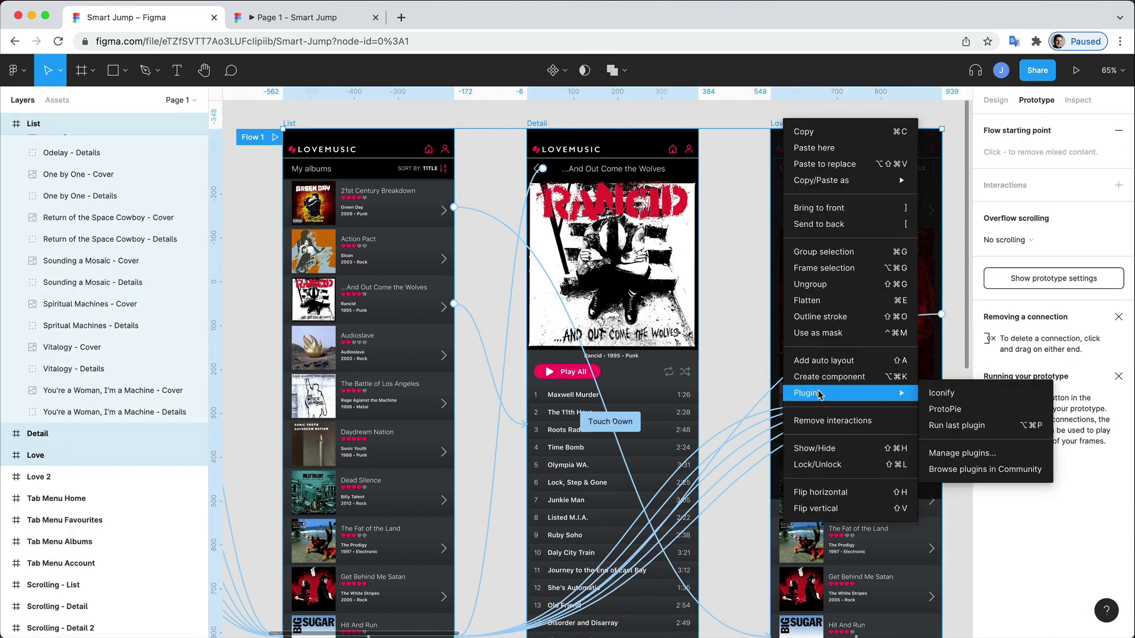
left_click(967, 410)
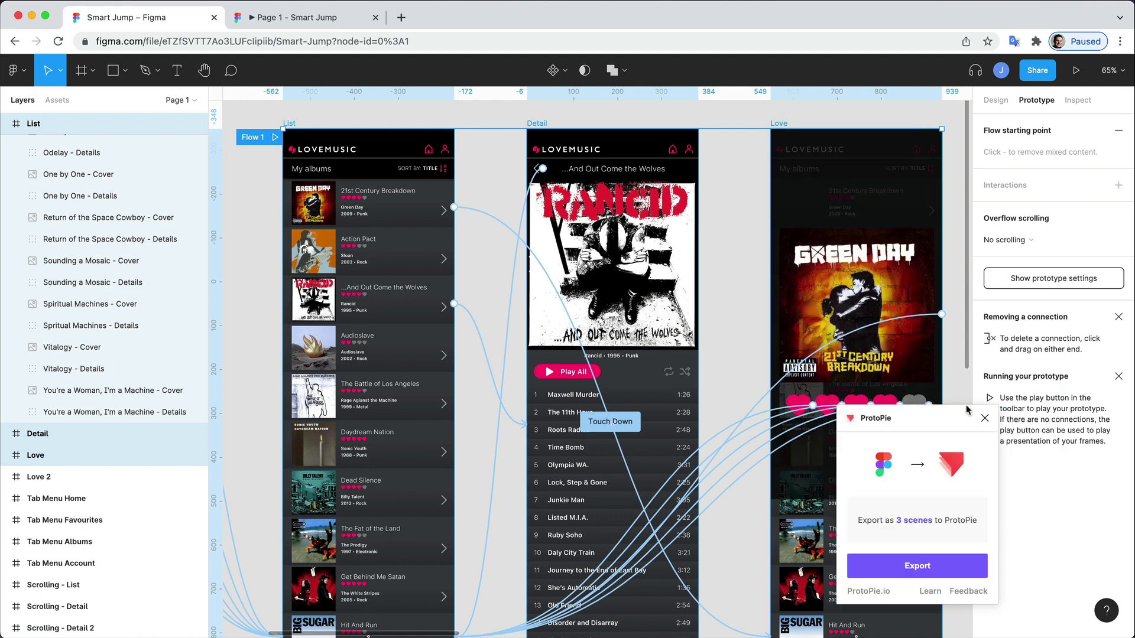
left_click(939, 574)
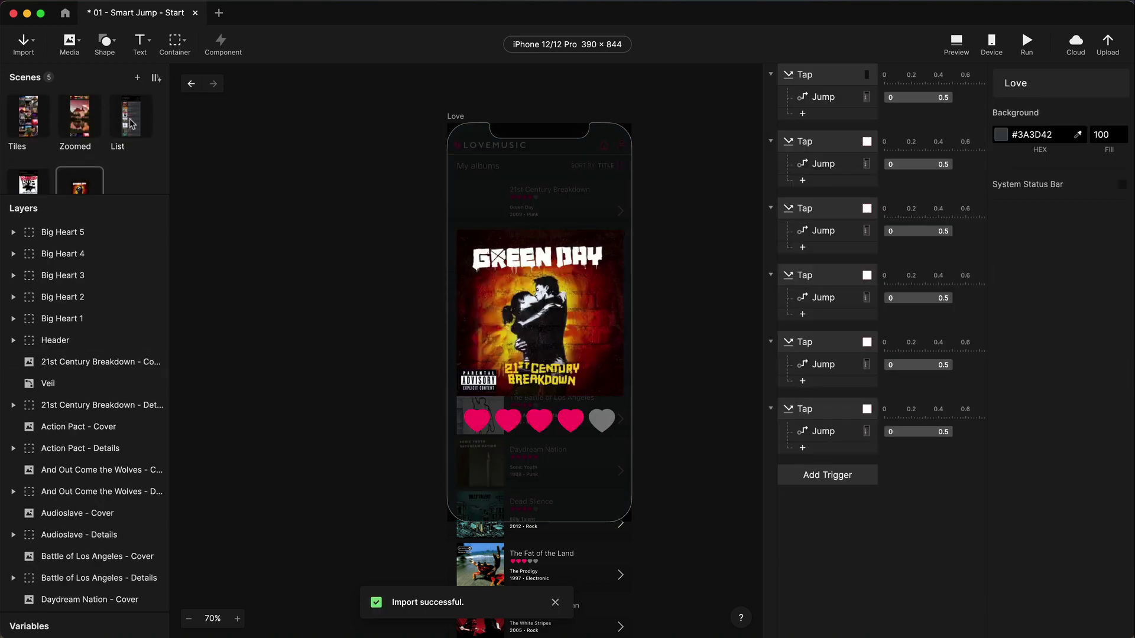
- Preview the List scene, opening album details from two rows and returning to the list
left_click(131, 123)
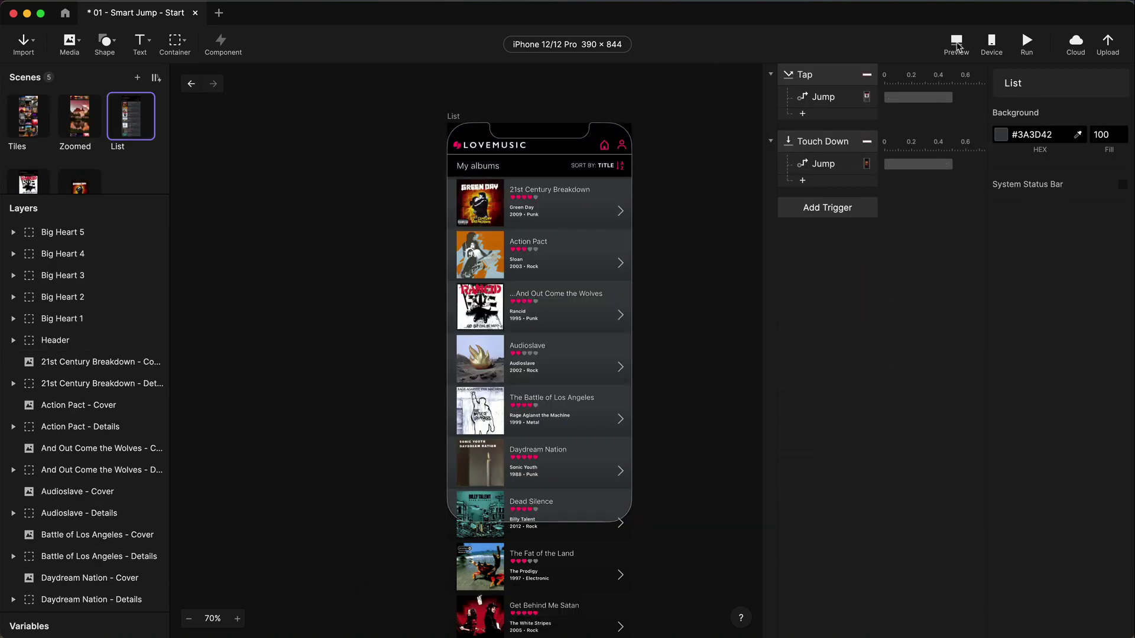
left_click(956, 44)
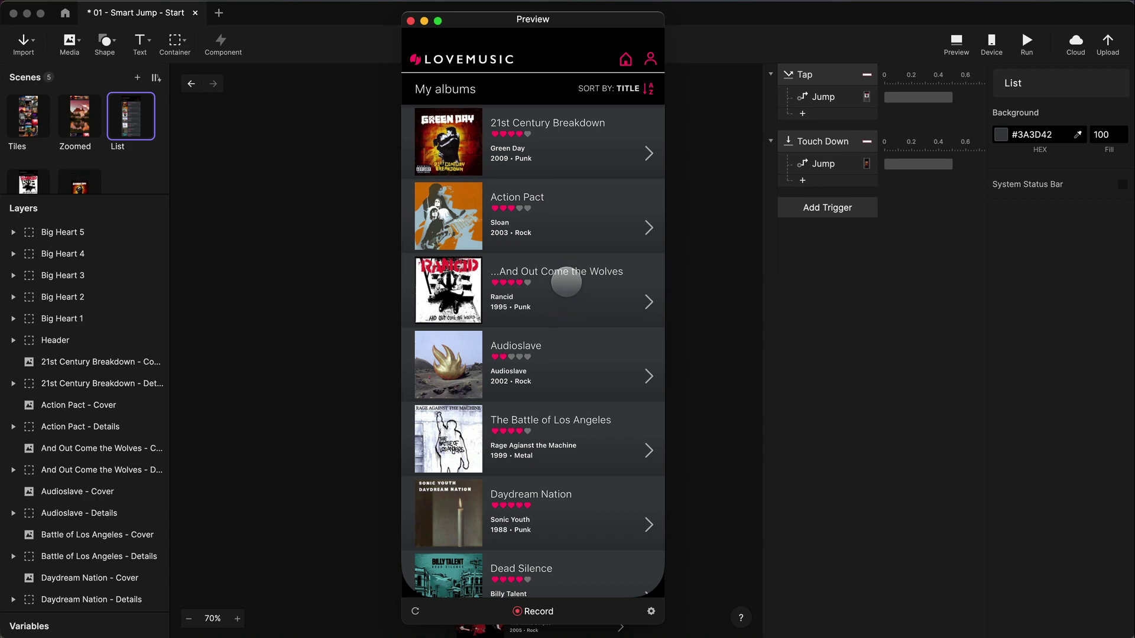
left_click(559, 294)
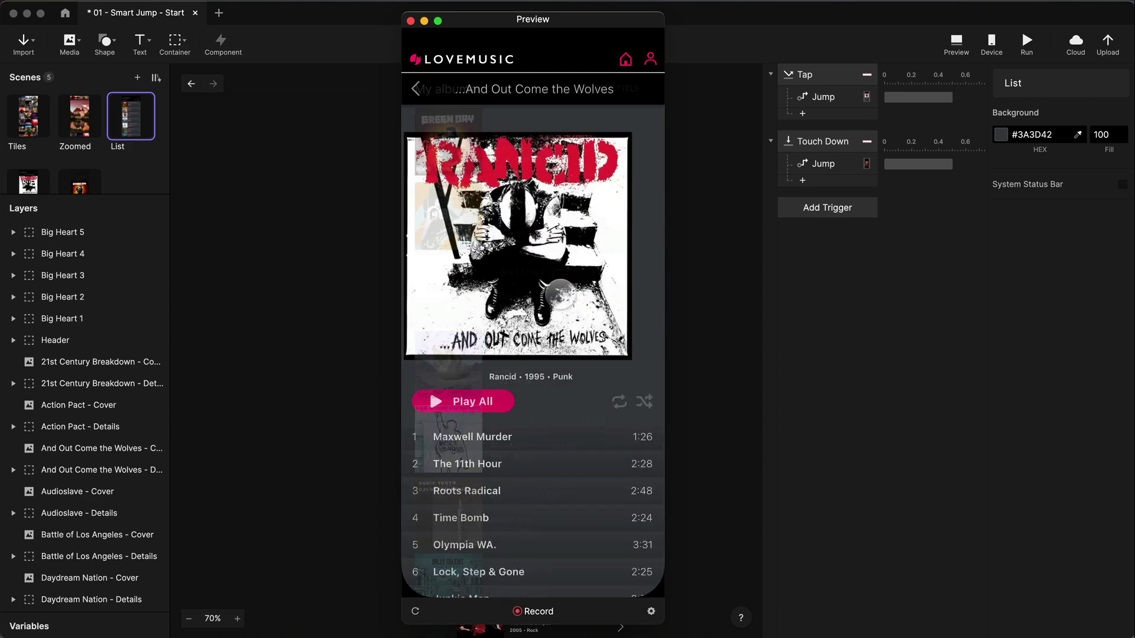
left_click(414, 90)
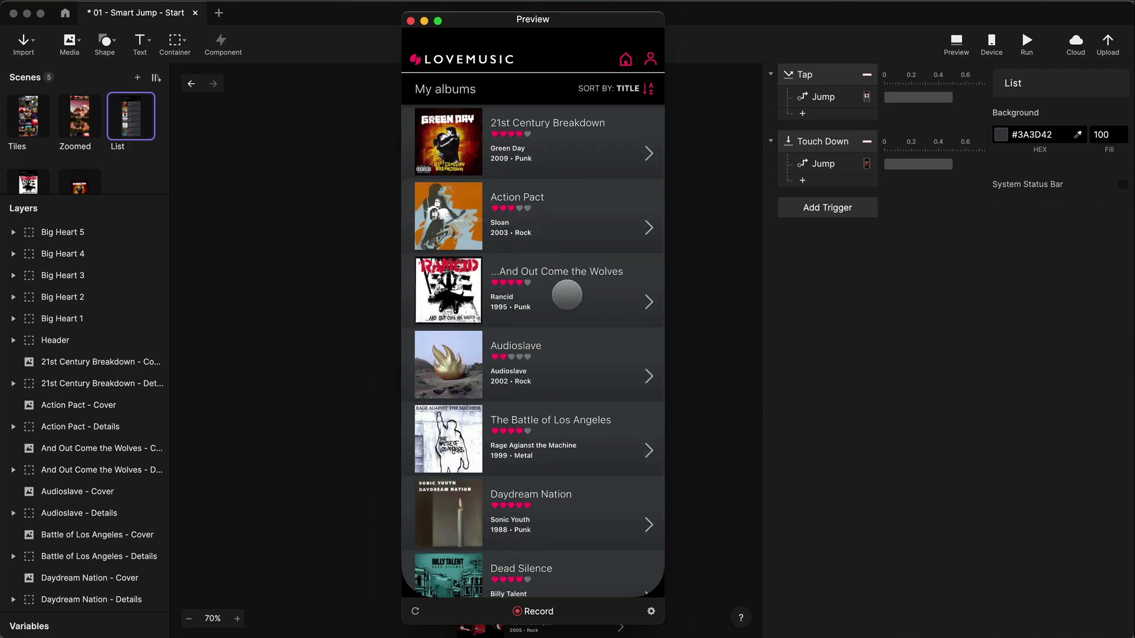
left_click(567, 295)
left_click(417, 89)
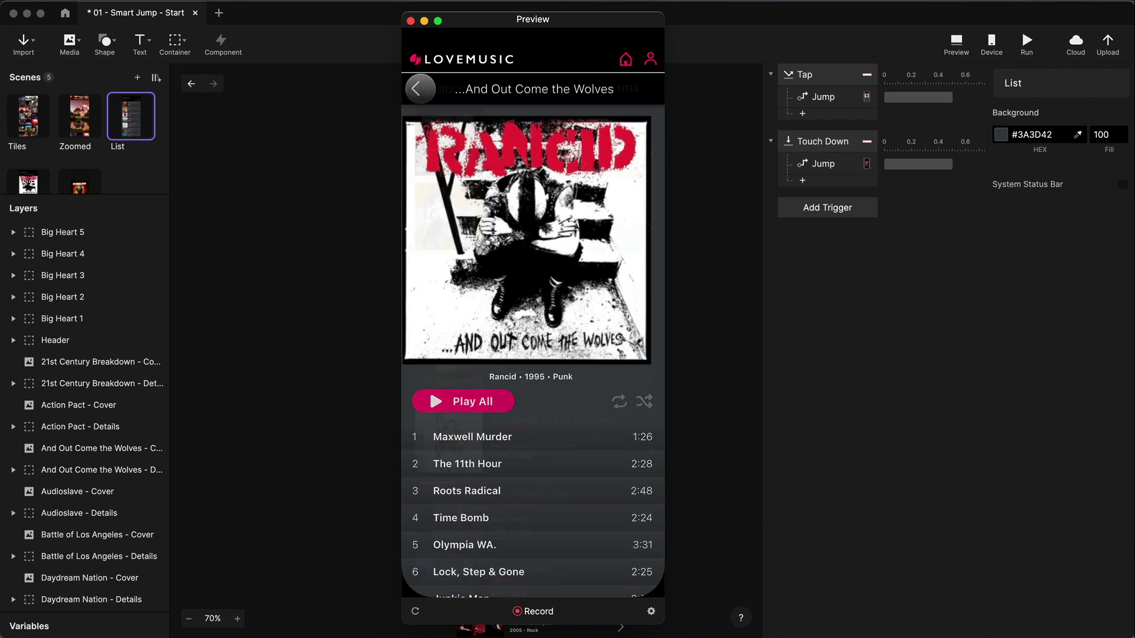
- Test the 21st Century Breakdown heart overlay, then select its Touch Down trigger
left_click(570, 146)
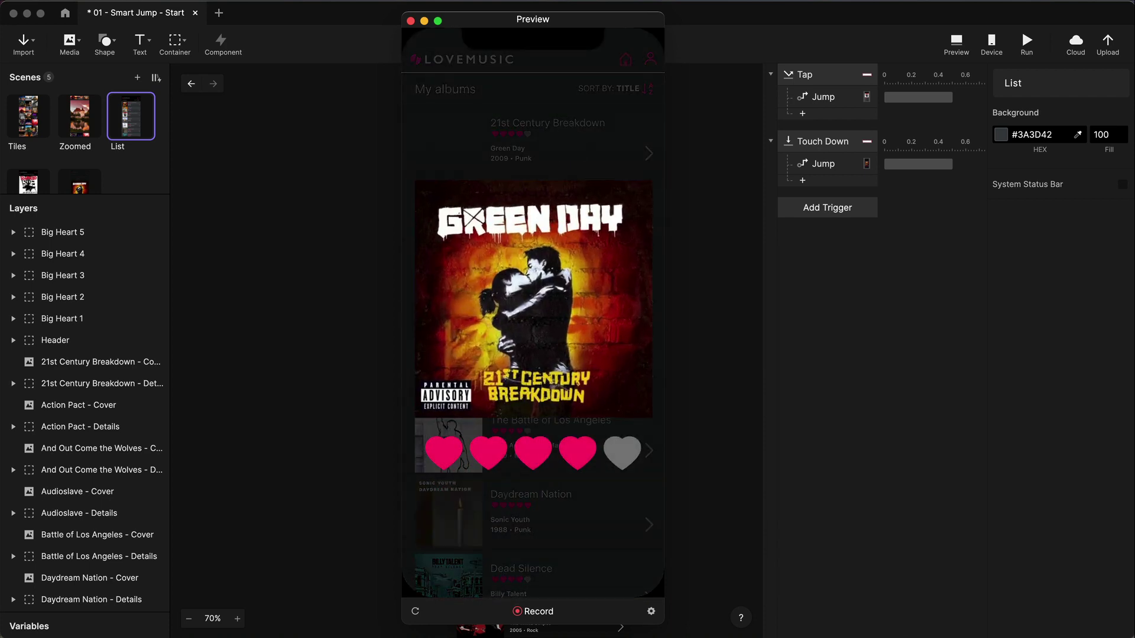
left_click(463, 121)
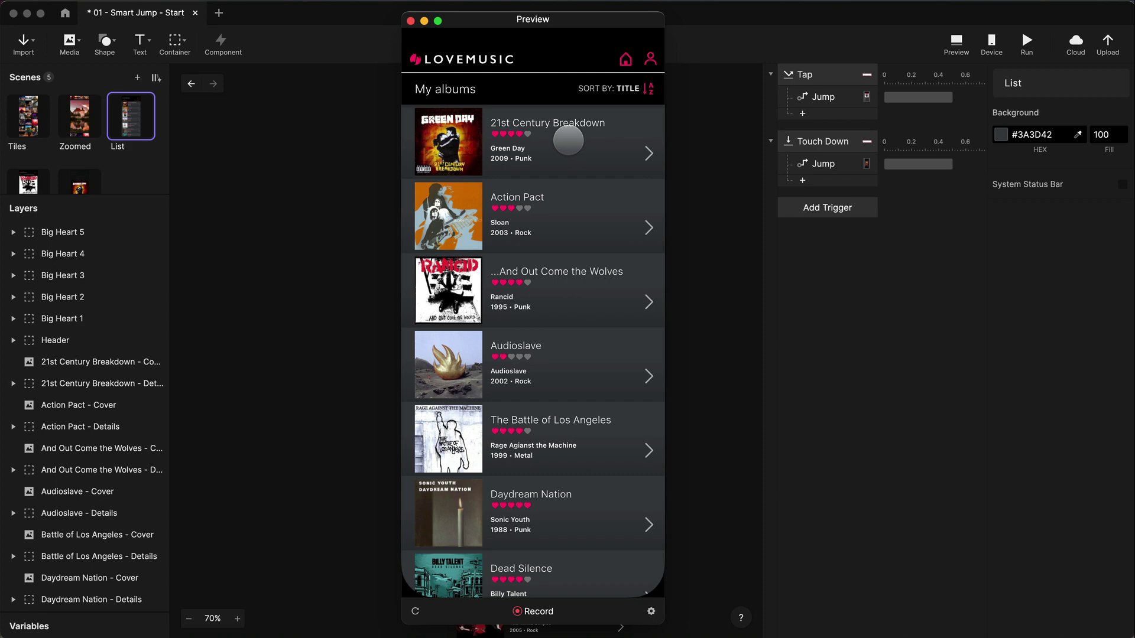
left_click(566, 145)
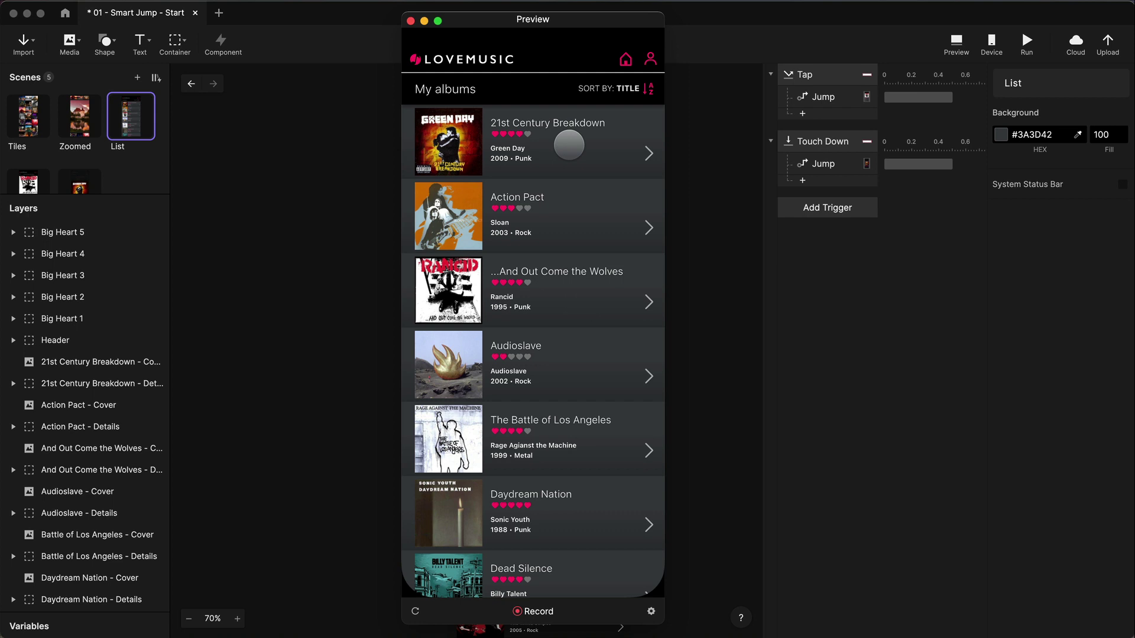
left_click(831, 145)
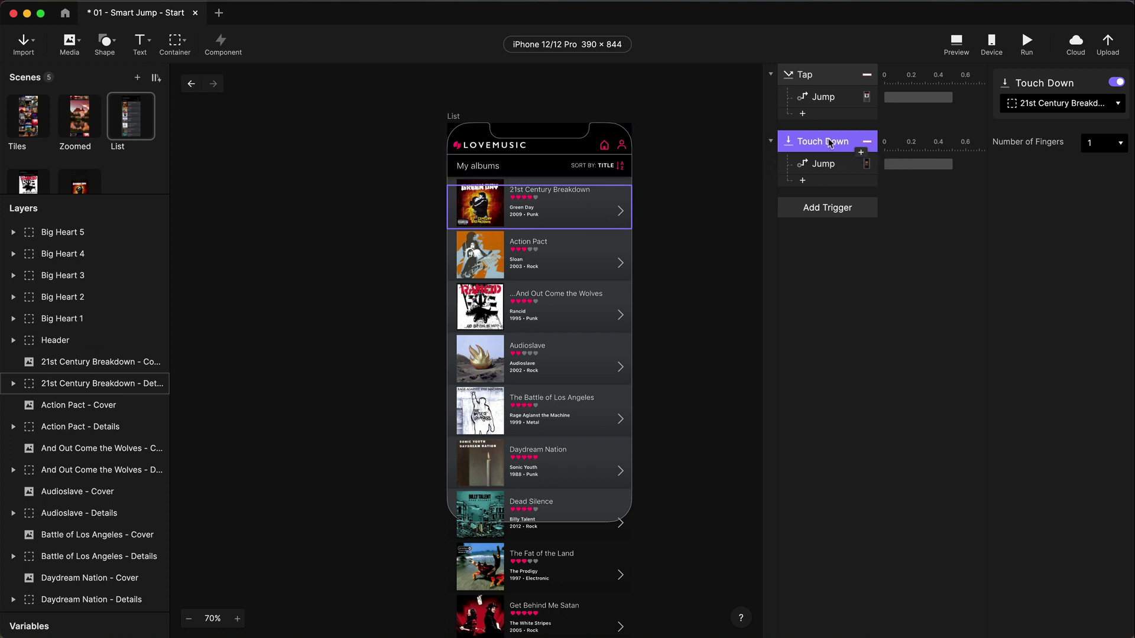
- Replace the Touch Down trigger with a Long Press trigger holding the Jump response
left_click(835, 208)
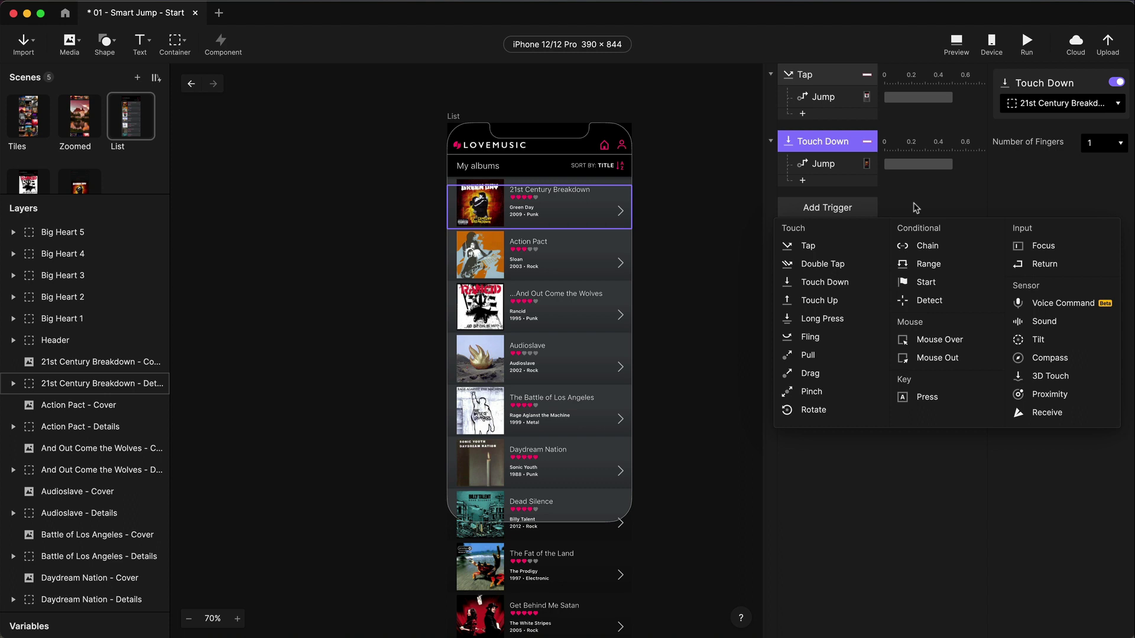
left_click(822, 319)
left_click(826, 167)
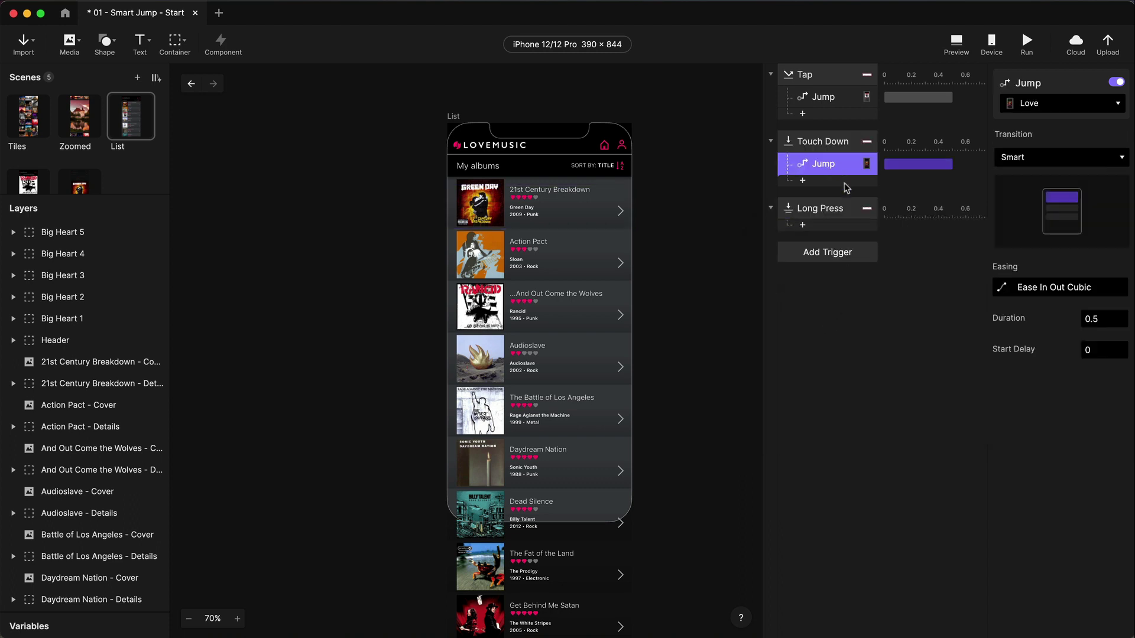
left_click_drag(846, 187, 830, 226)
left_click(828, 140)
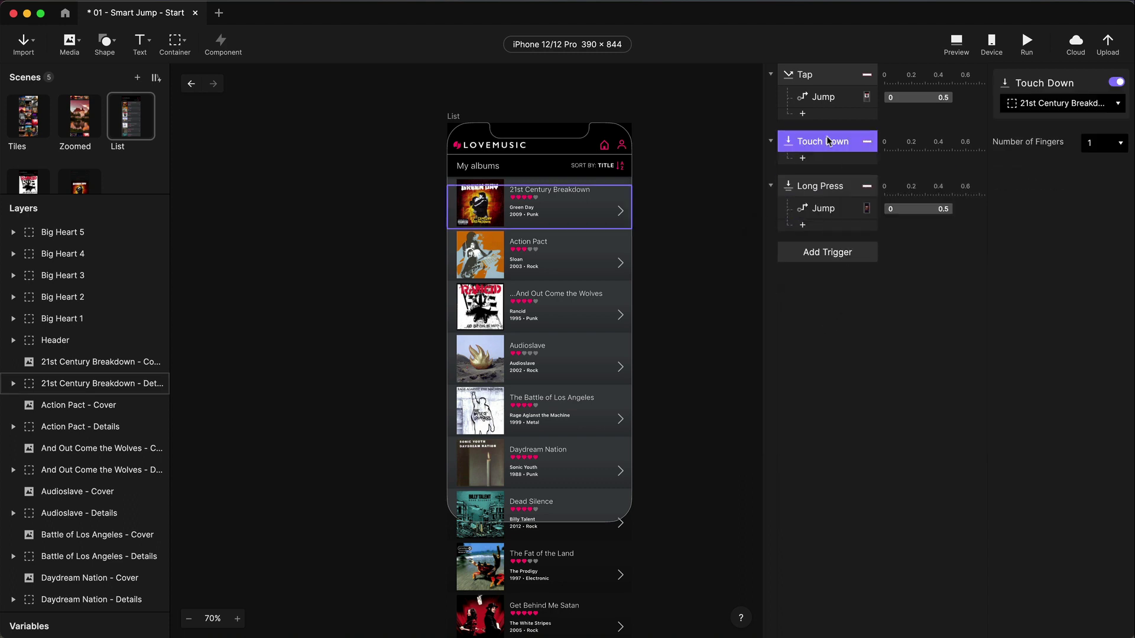
key("Delete")
left_click(816, 140)
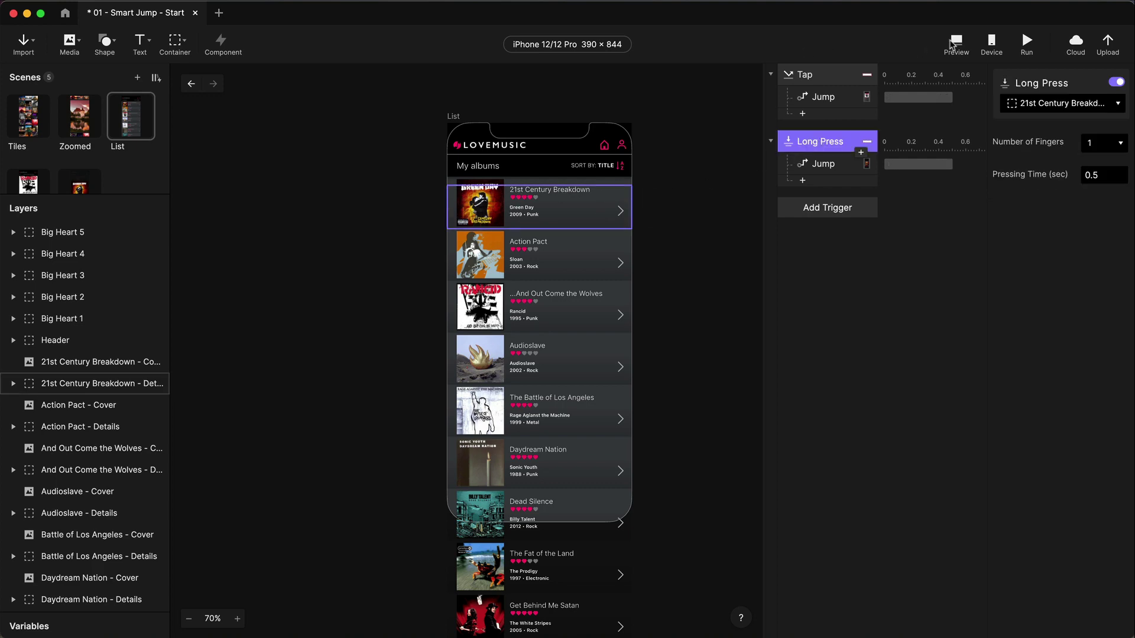
- Preview the long-press heart overlay on the Green Day row and the Rancid details tap
left_click(956, 41)
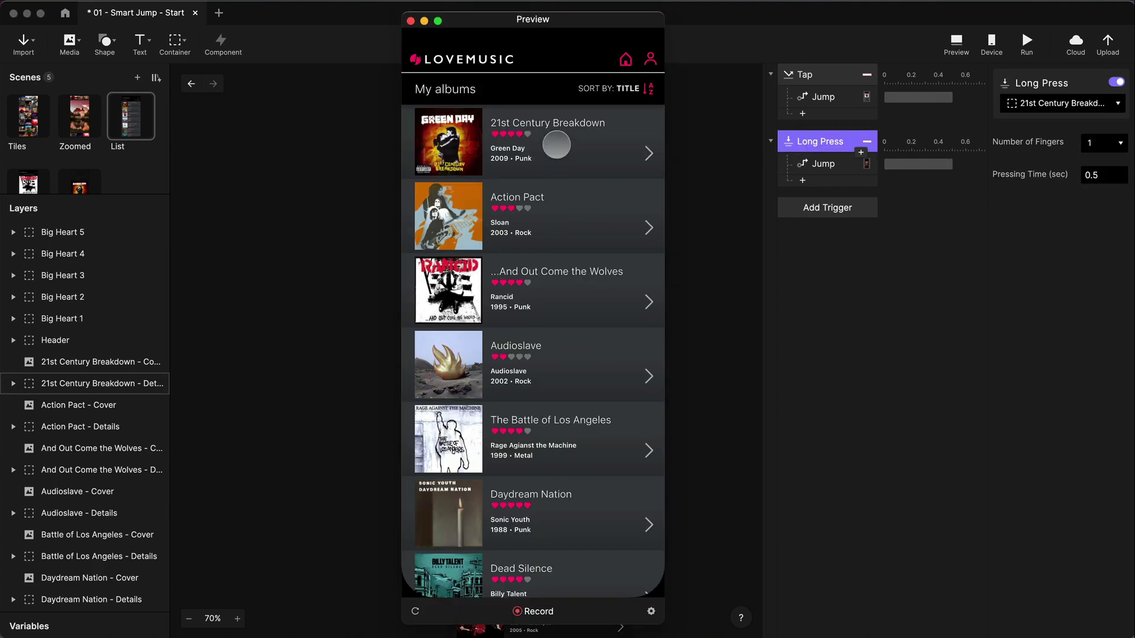
left_click(556, 145)
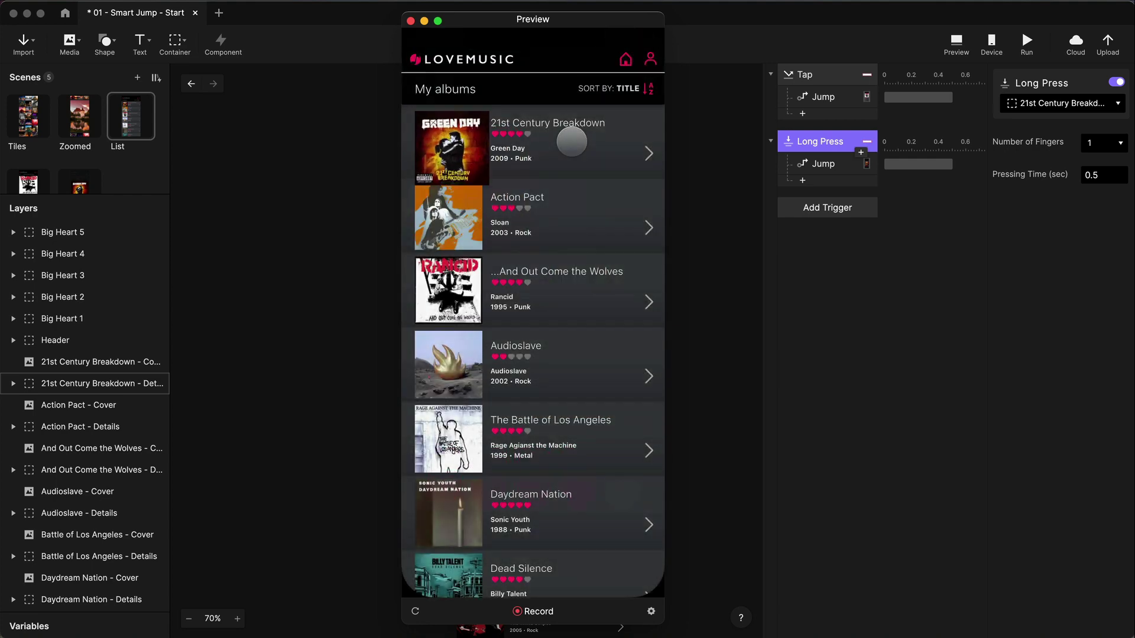
left_click(568, 308)
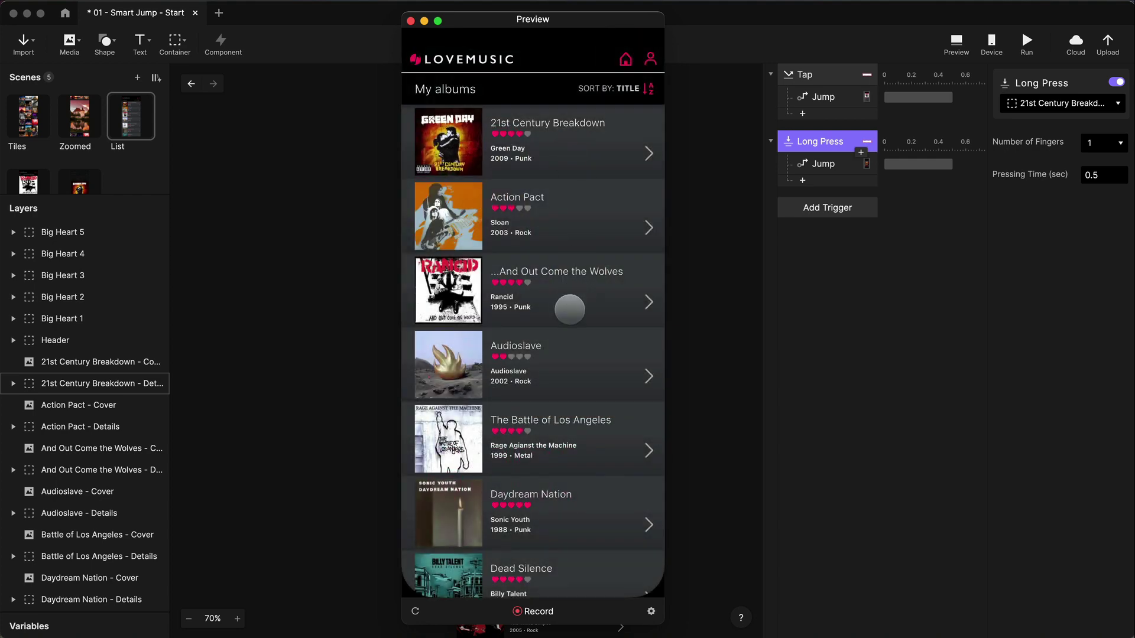
left_click(418, 93)
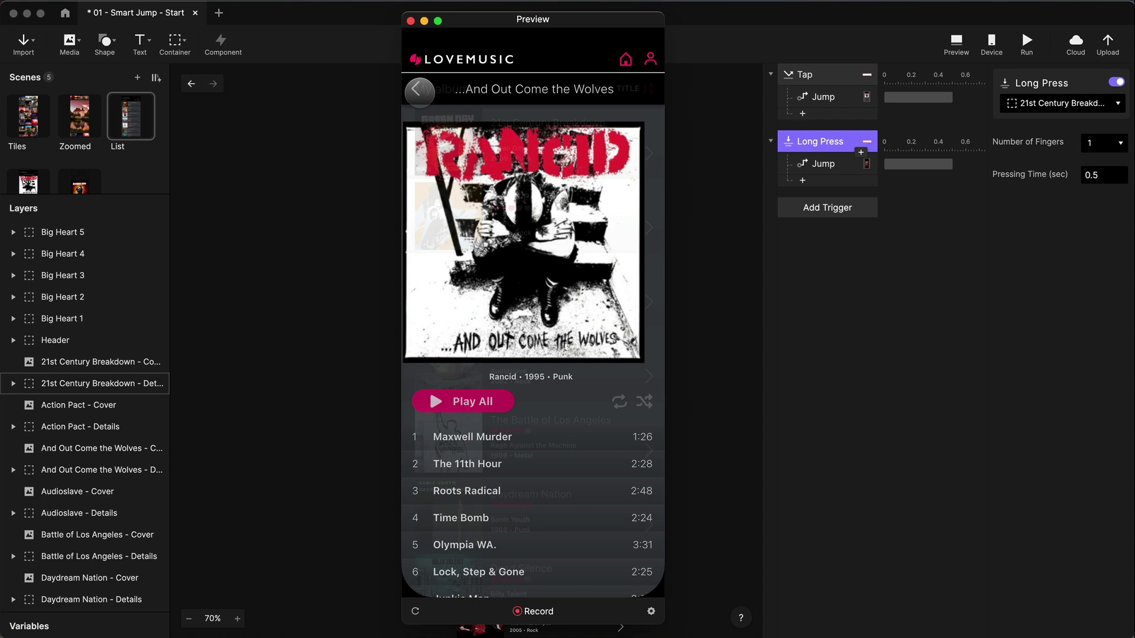
left_click(563, 147)
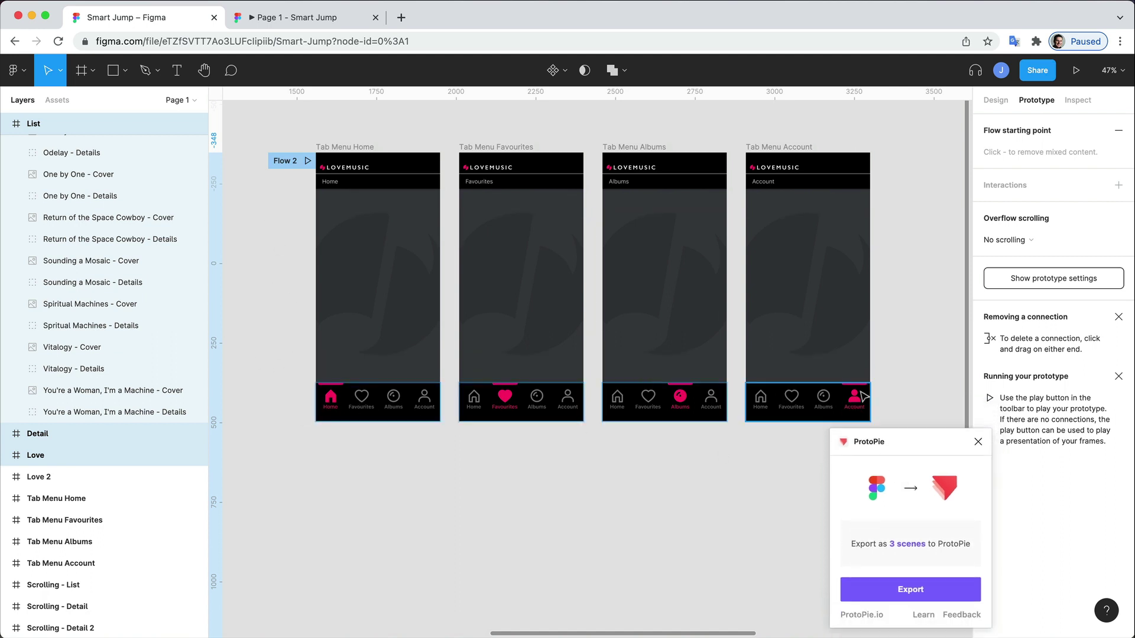
- Present the Flow 2 prototype and cycle through the Favourites, Albums, Account and Home tabs
left_click(285, 161)
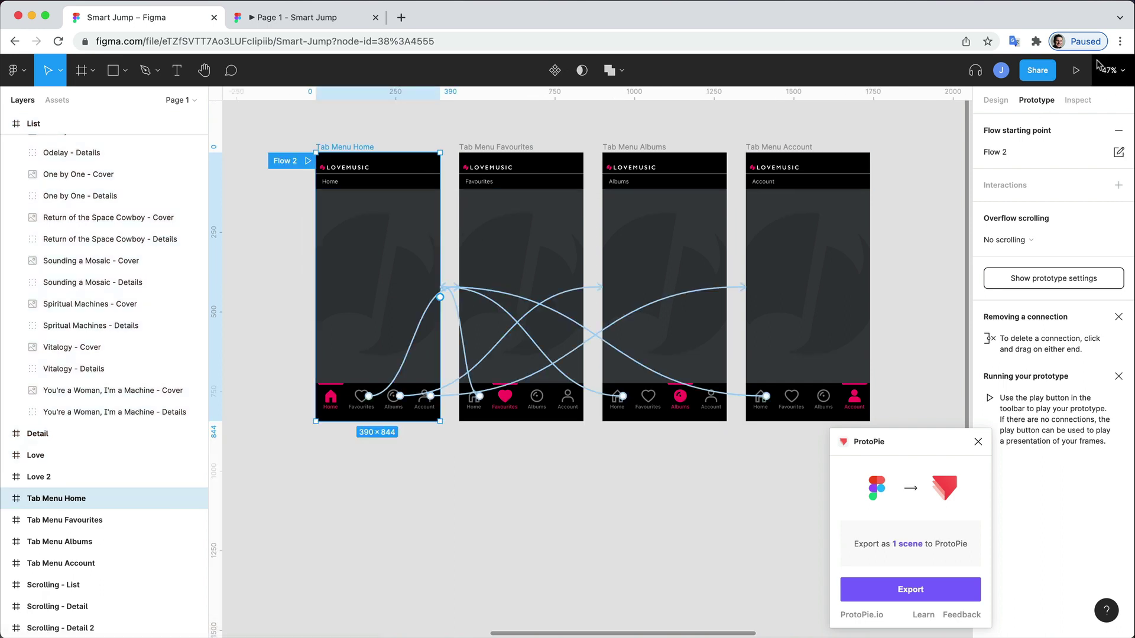
left_click(1076, 70)
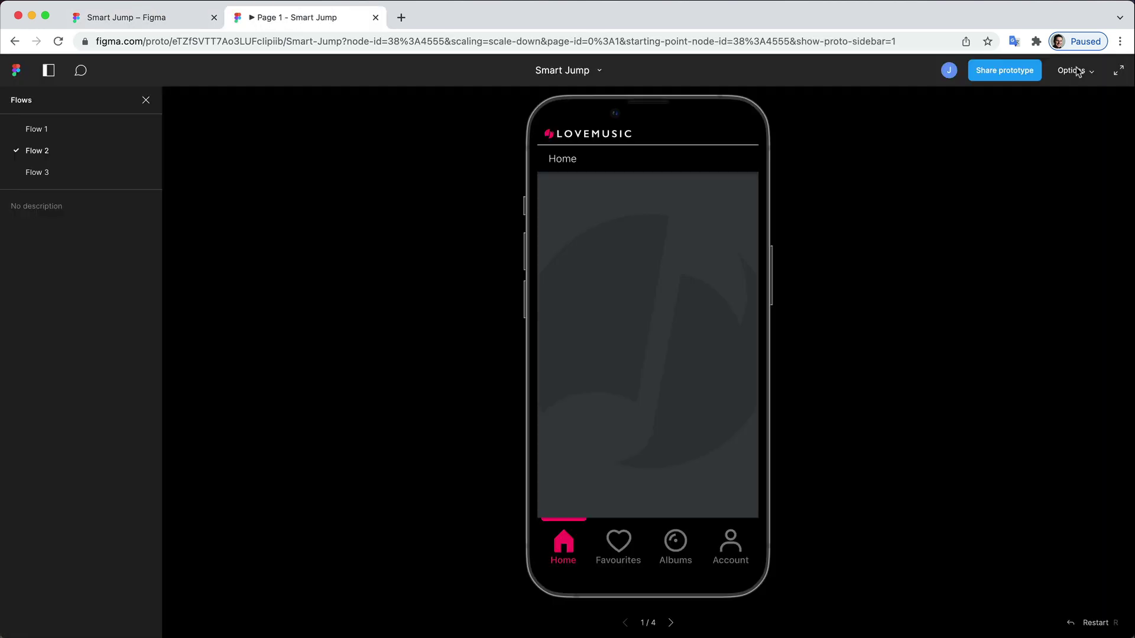
left_click(627, 534)
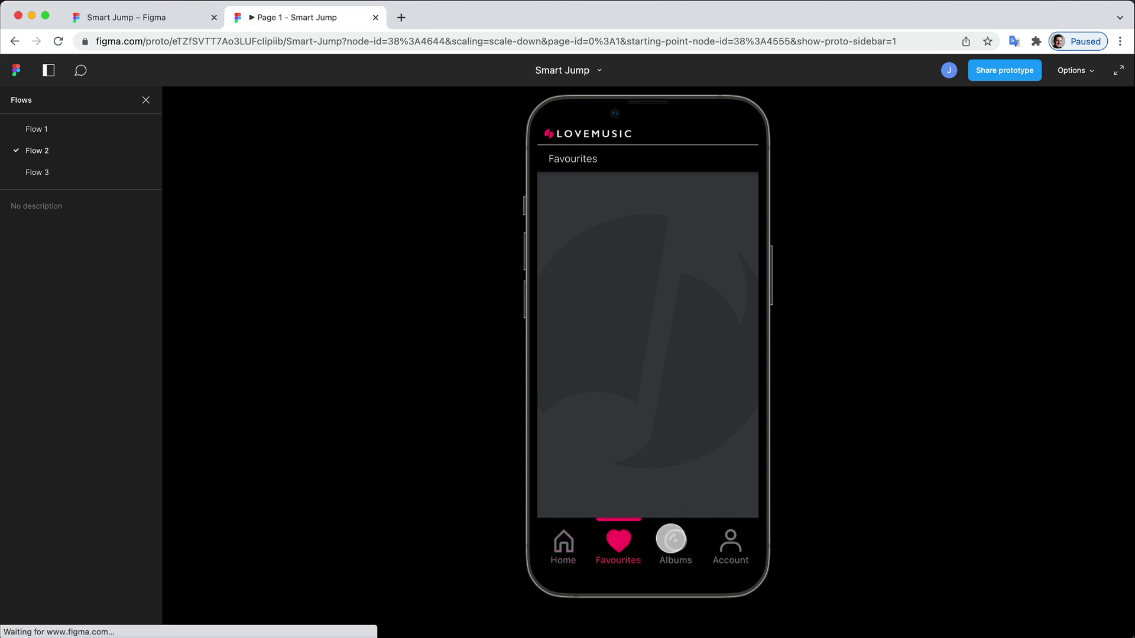
left_click(672, 537)
left_click(725, 540)
left_click(677, 540)
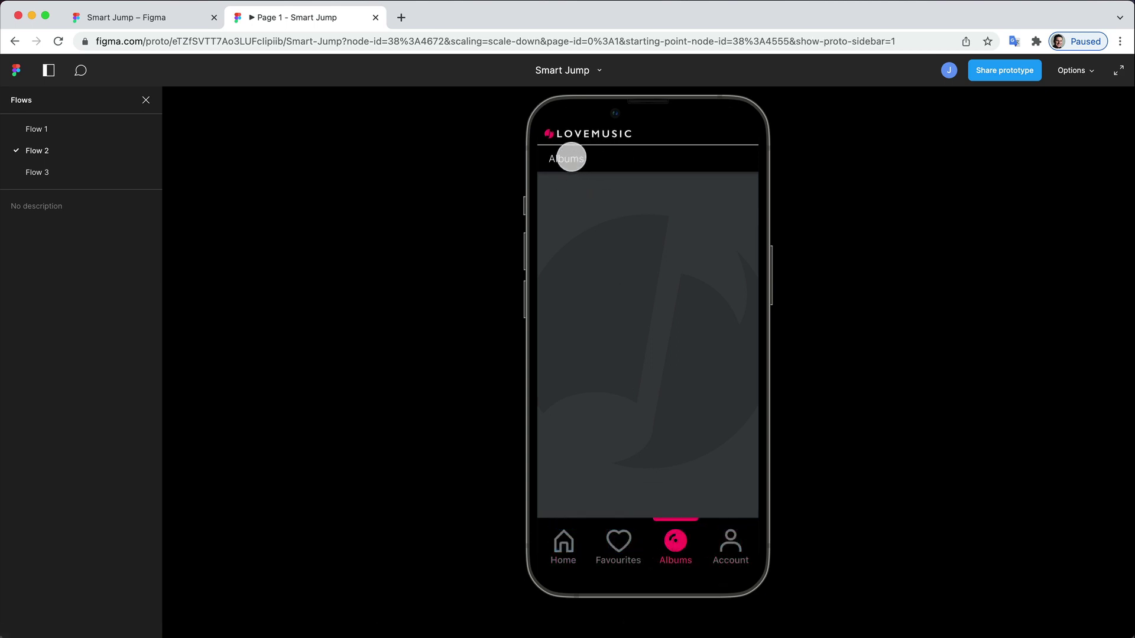
left_click(612, 537)
left_click(564, 540)
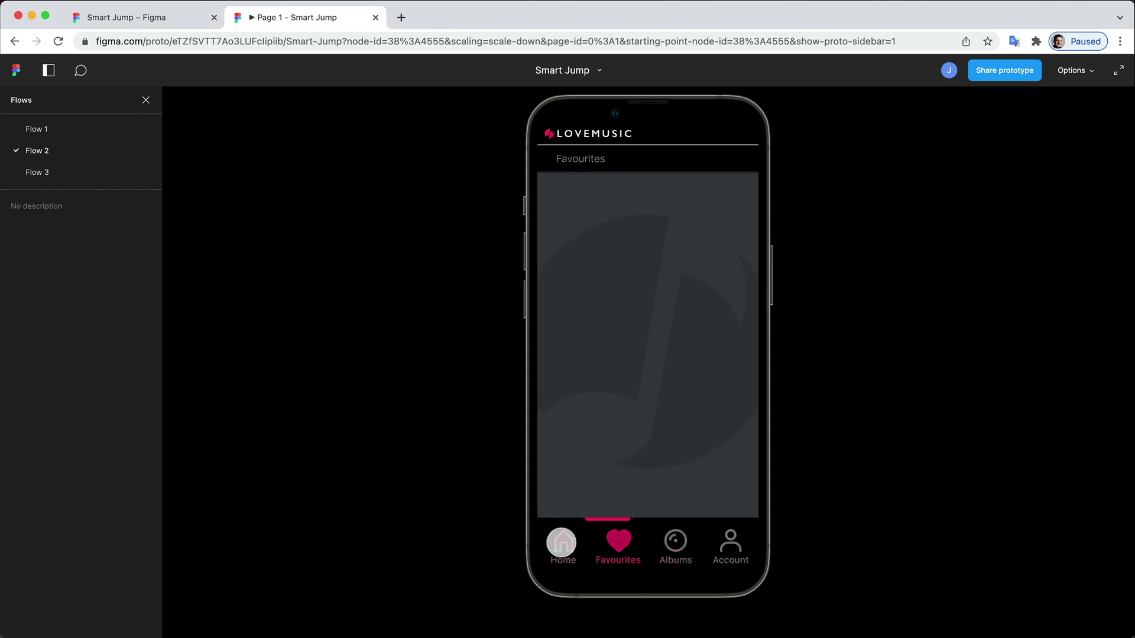
left_click(614, 541)
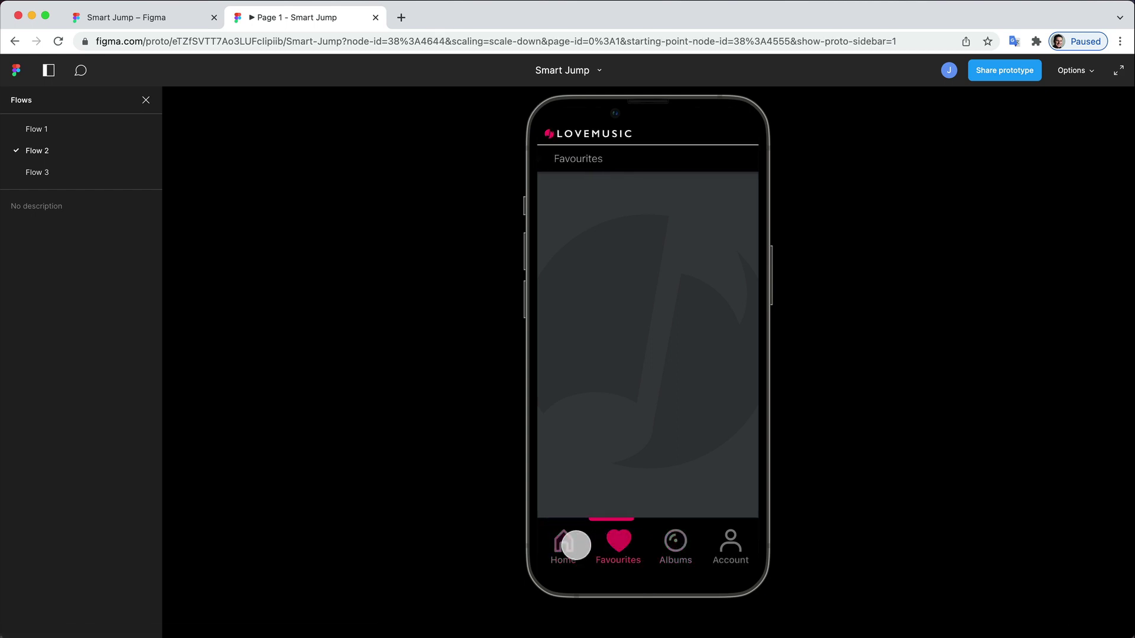
left_click(675, 540)
- Return the prototype to Home, then marquee-select all four Tab Menu frames in the editor
left_click(565, 541)
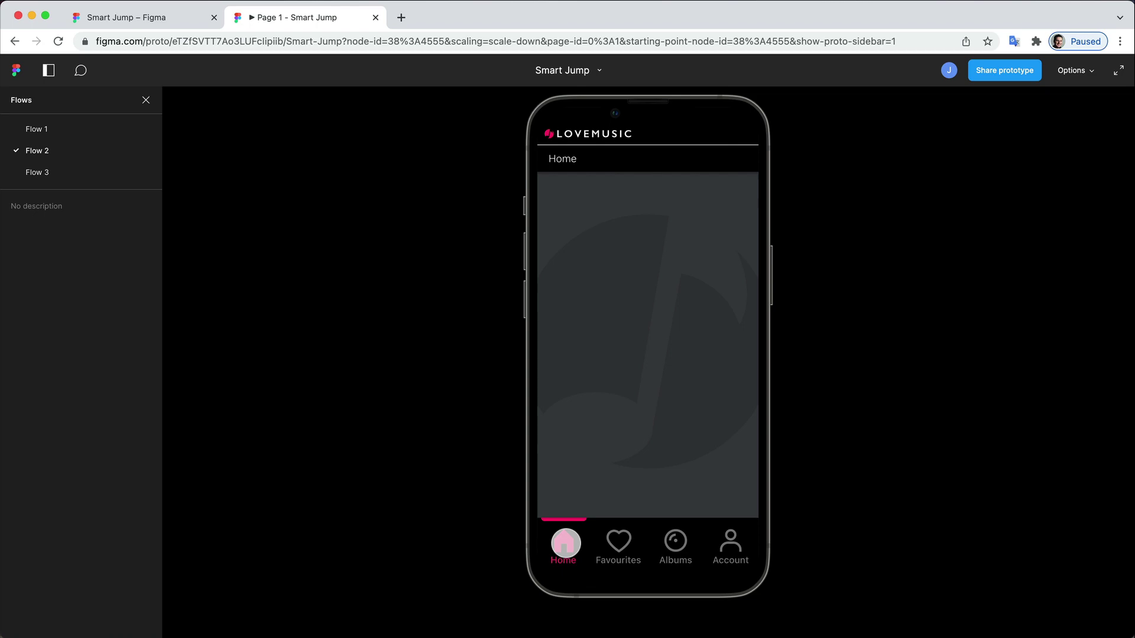
left_click(142, 18)
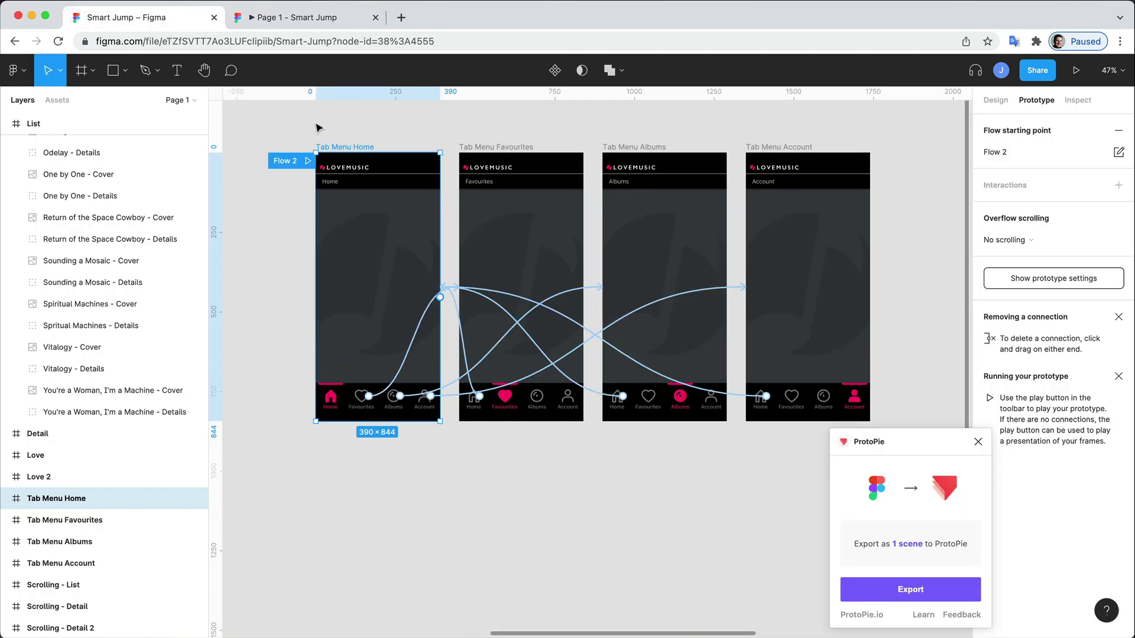
left_click_drag(297, 123, 896, 437)
- Export the four Tab Menu frames to ProtoPie and open the Tab Menu Home scene
left_click(932, 593)
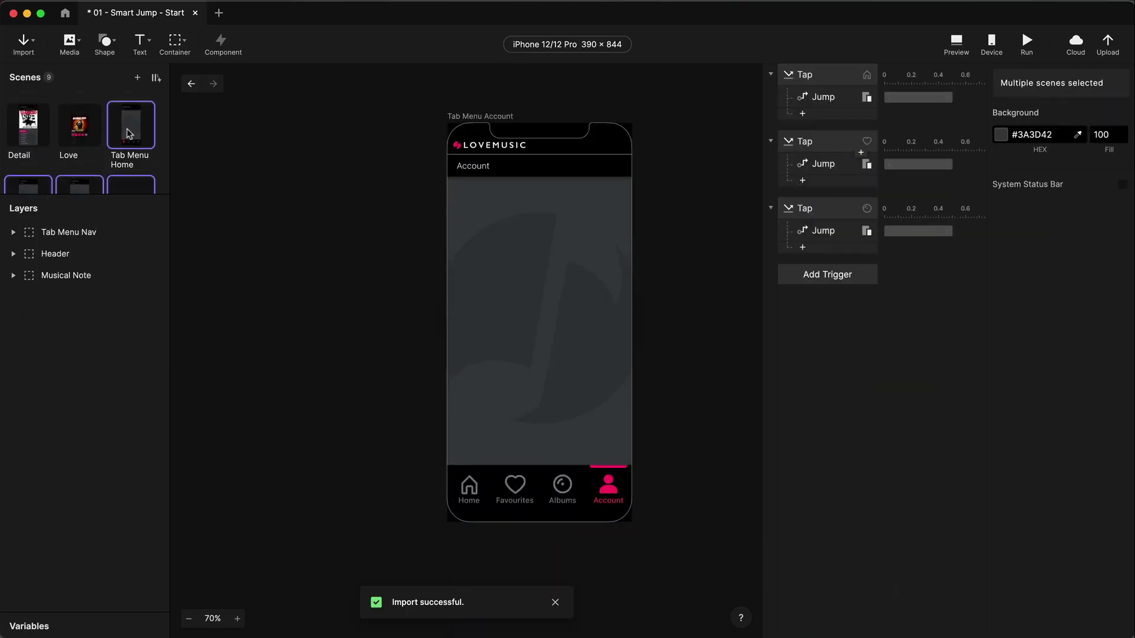
left_click(130, 133)
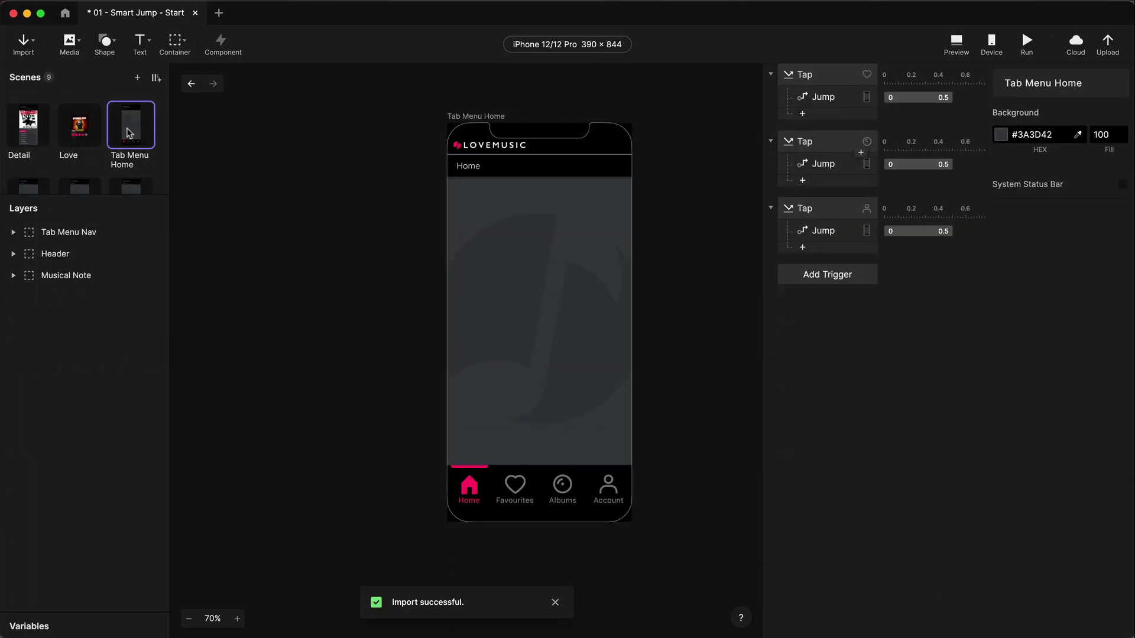
left_click(945, 42)
- In Preview, switch among the Favourites, Albums, Account and Home tabs, then close it
left_click(499, 542)
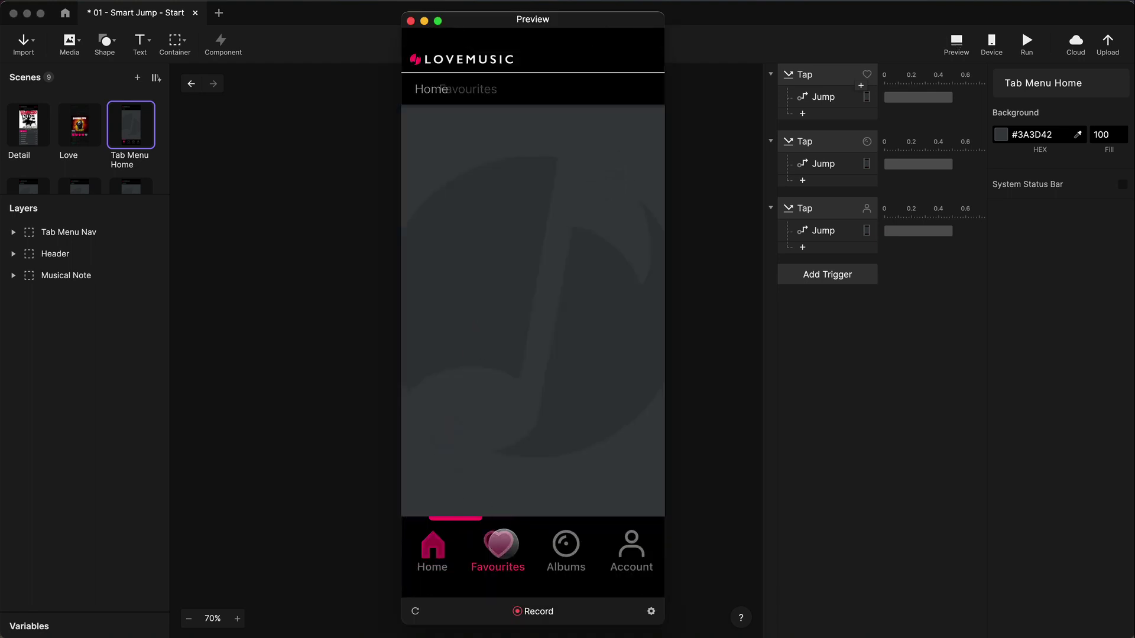
left_click(565, 543)
left_click(630, 542)
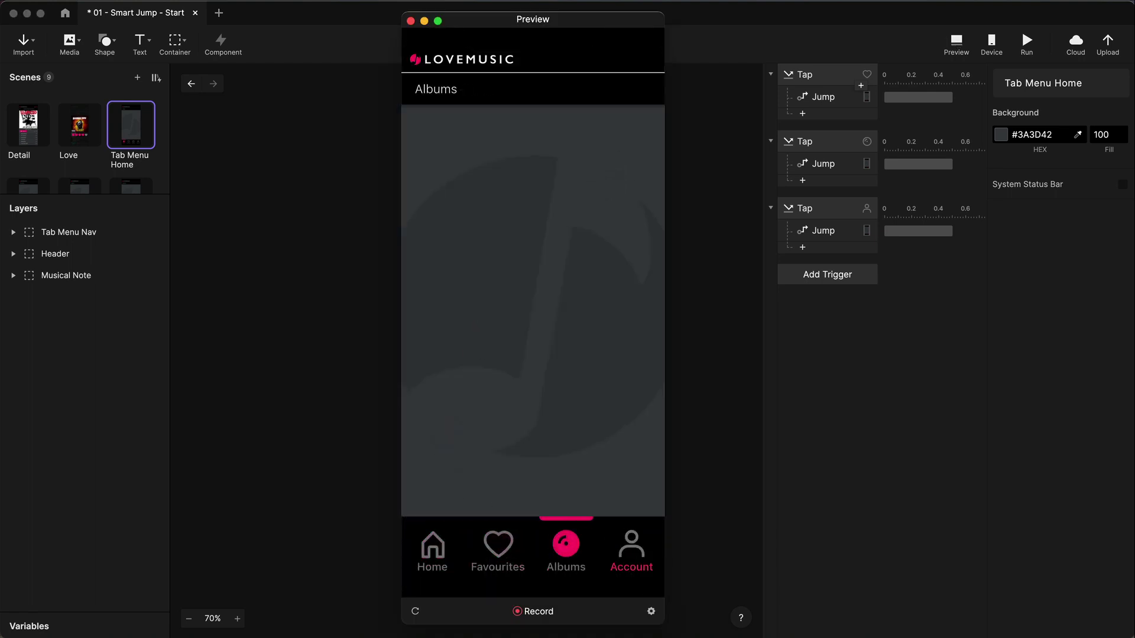
left_click(566, 543)
left_click(432, 544)
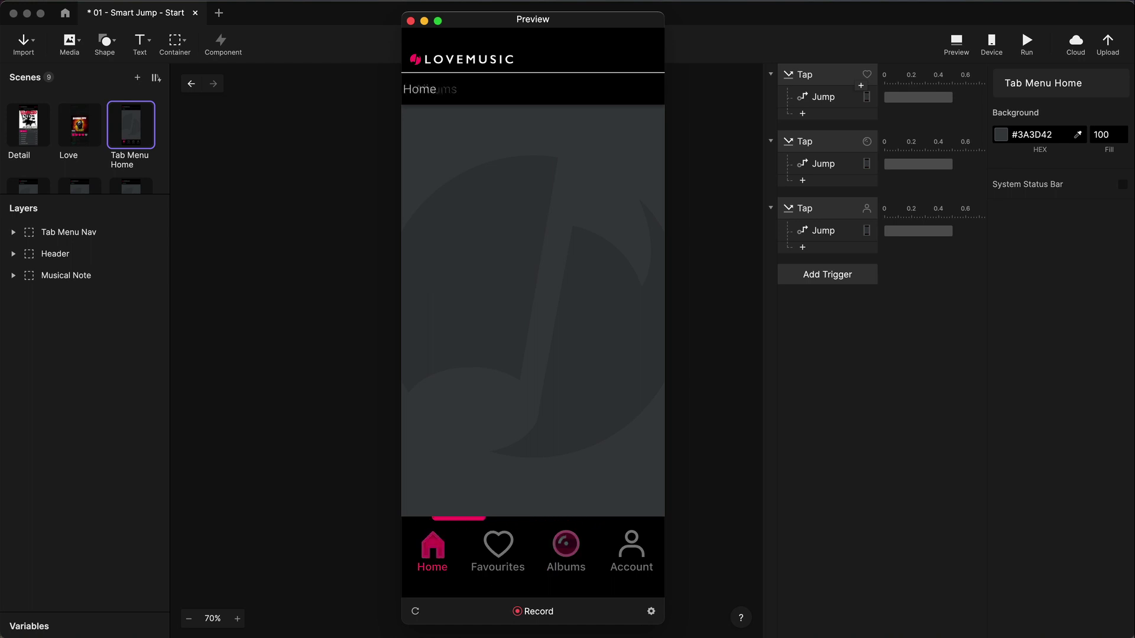
left_click(498, 542)
left_click(565, 542)
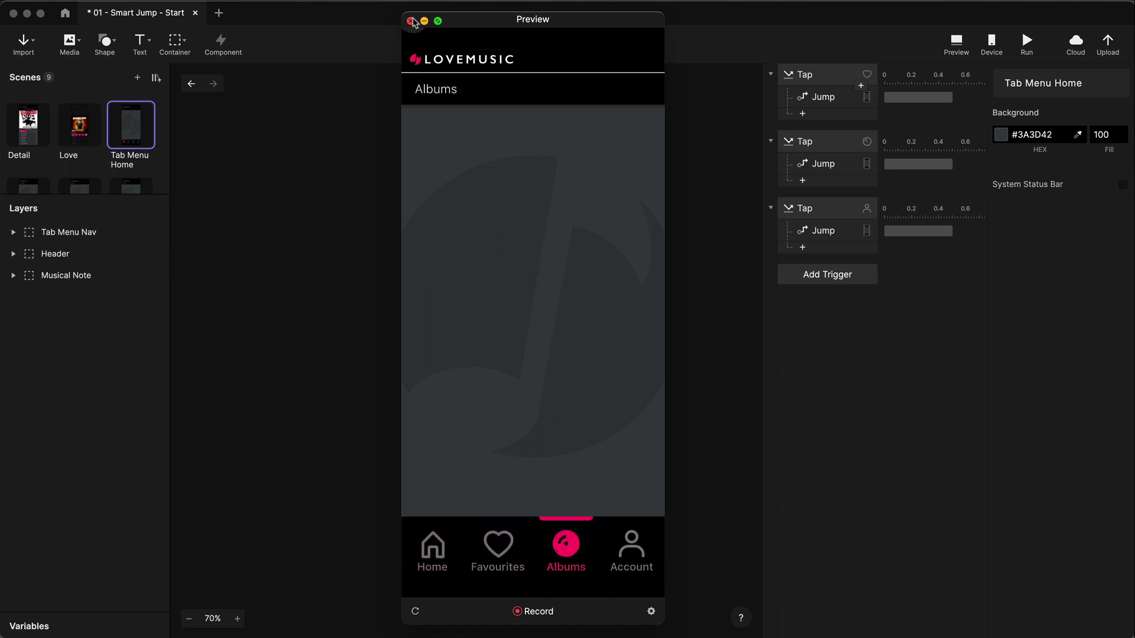
left_click(411, 21)
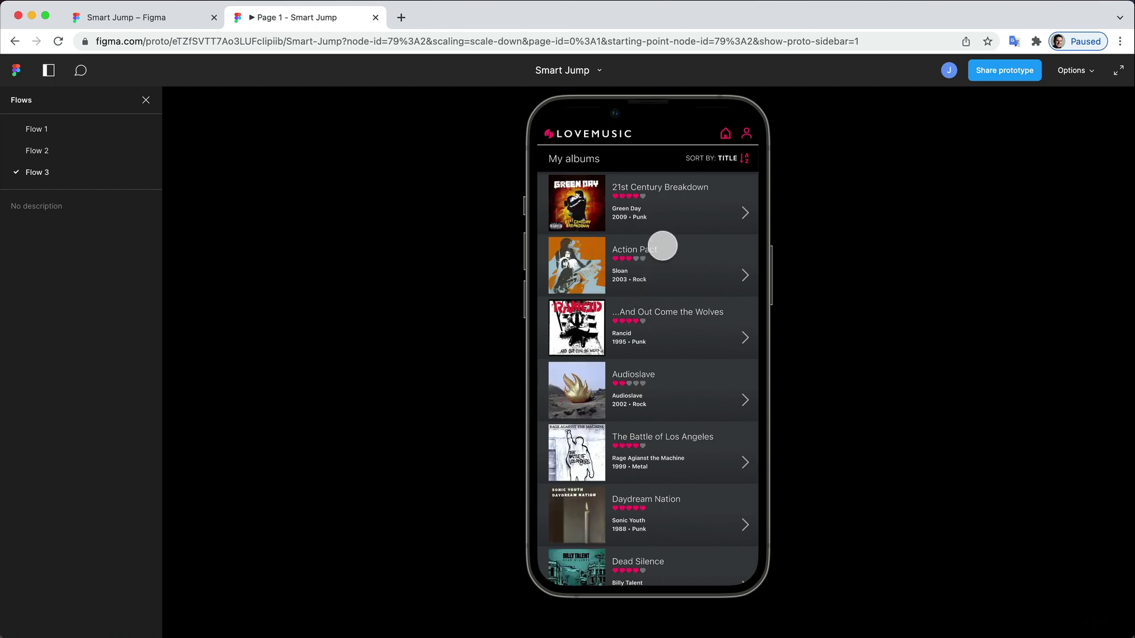
scroll(662, 246, "down", 15)
scroll(660, 248, "up", 15)
scroll(670, 266, "down", 10)
scroll(668, 263, "up", 10)
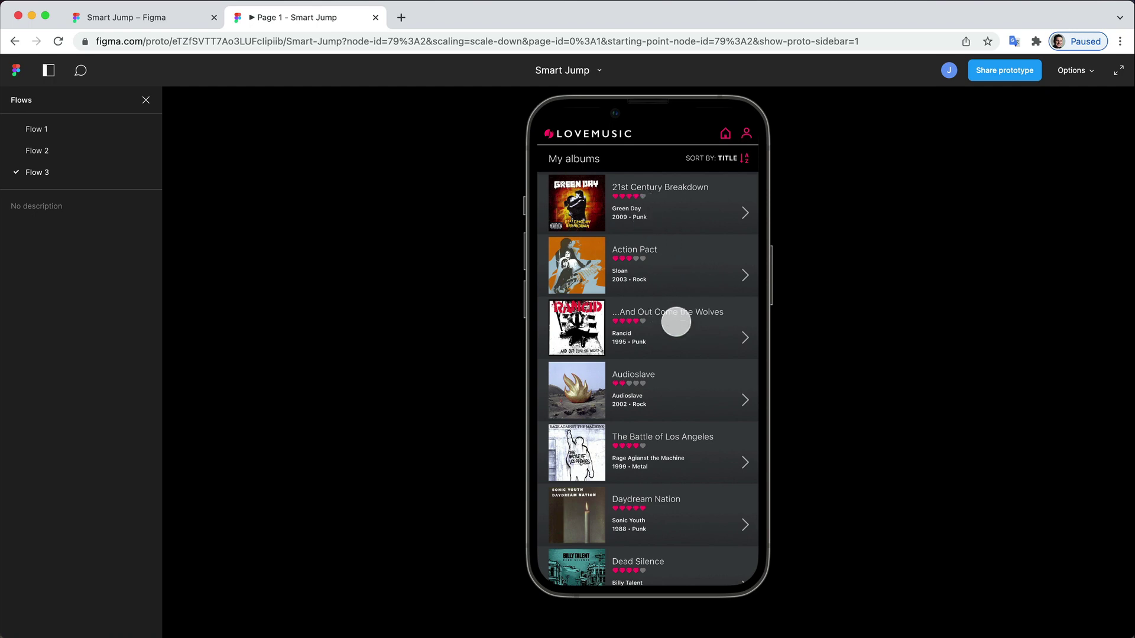
left_click(672, 325)
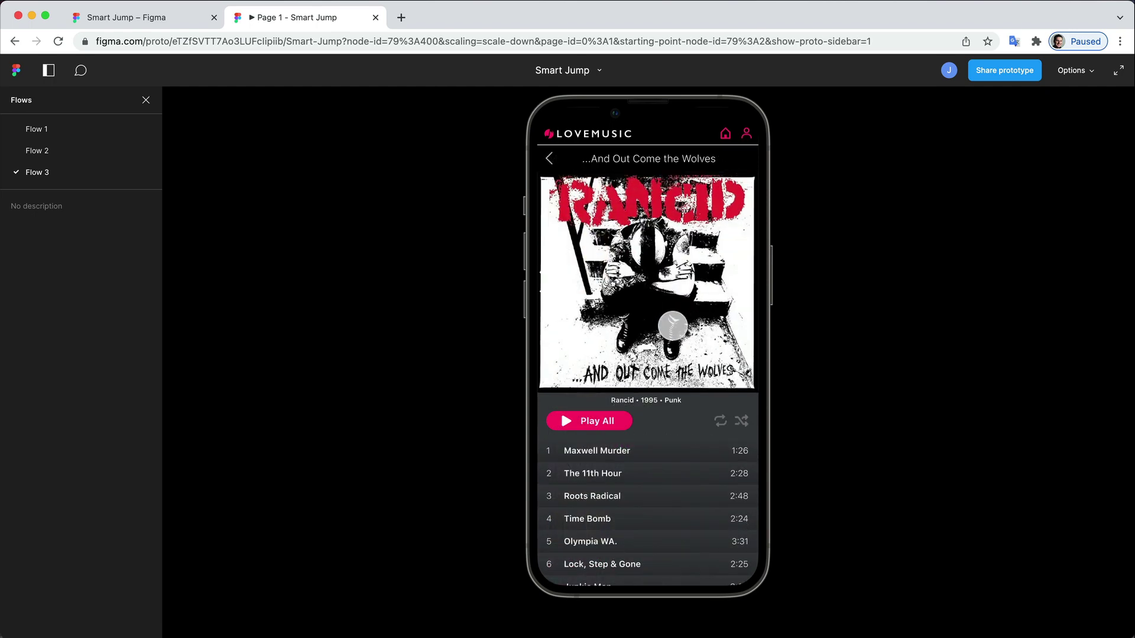
left_click(551, 158)
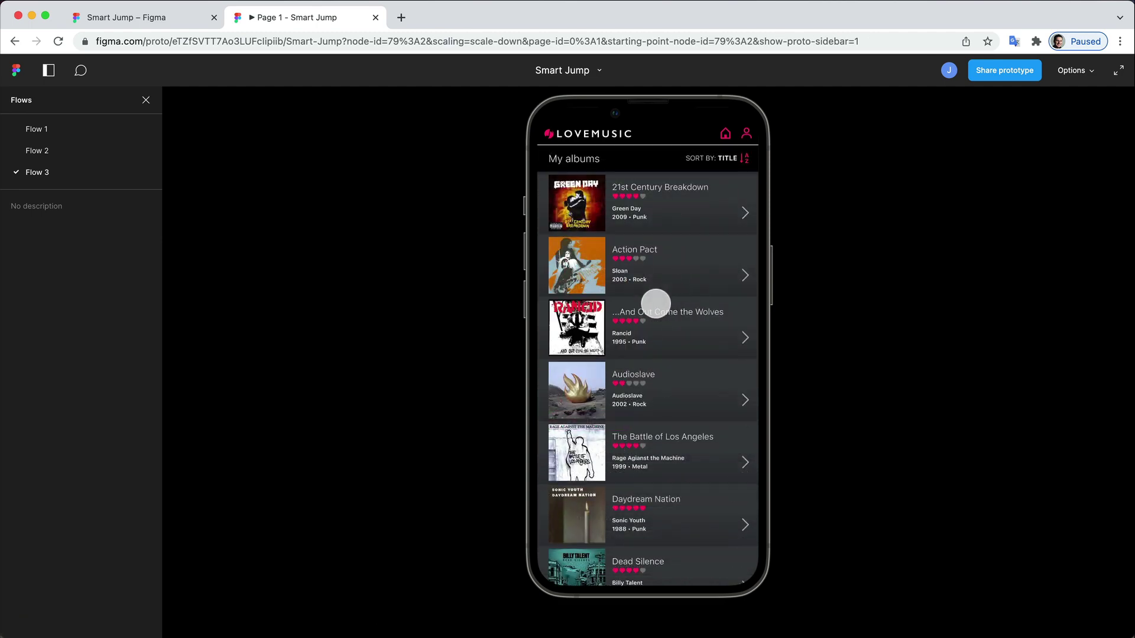
scroll(656, 299, "down", 3)
left_click(663, 195)
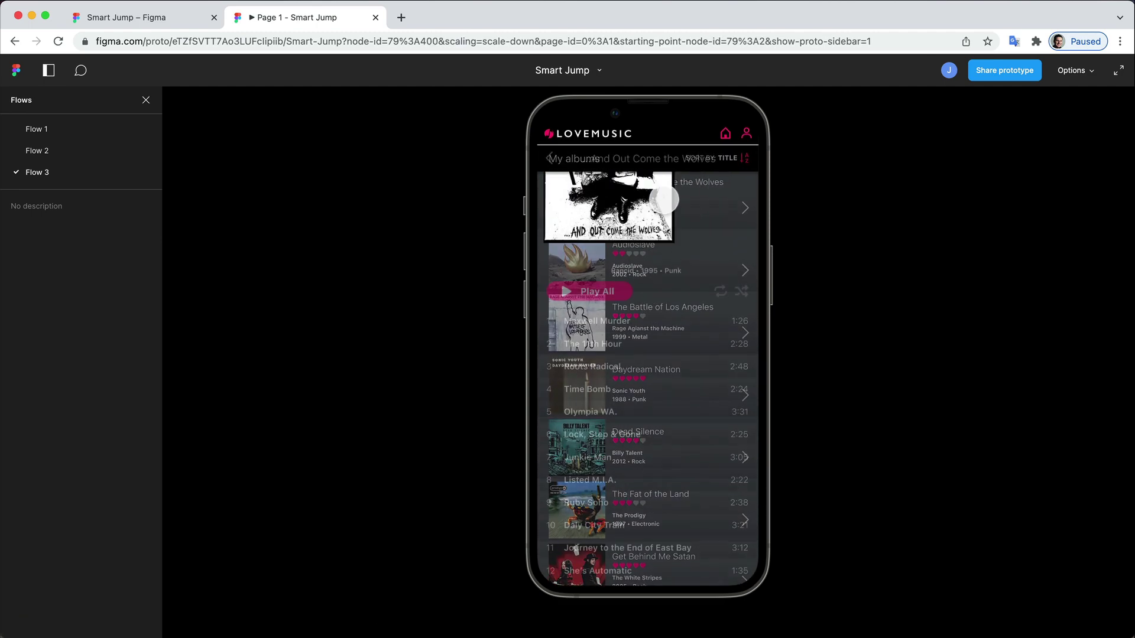
left_click(551, 158)
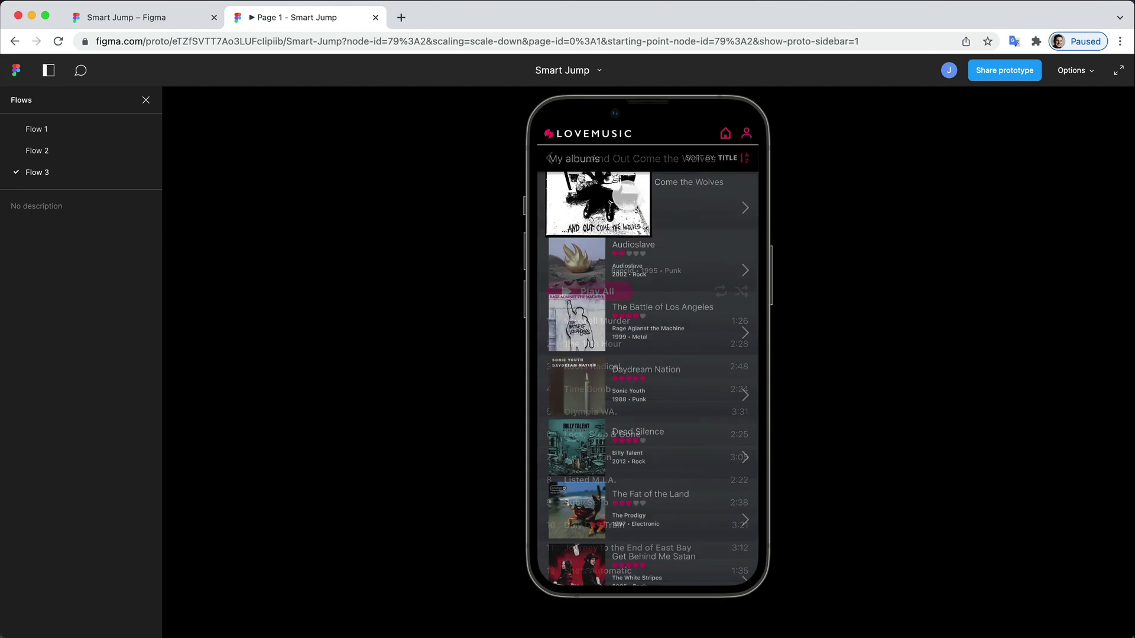
scroll(640, 214, "up", 2)
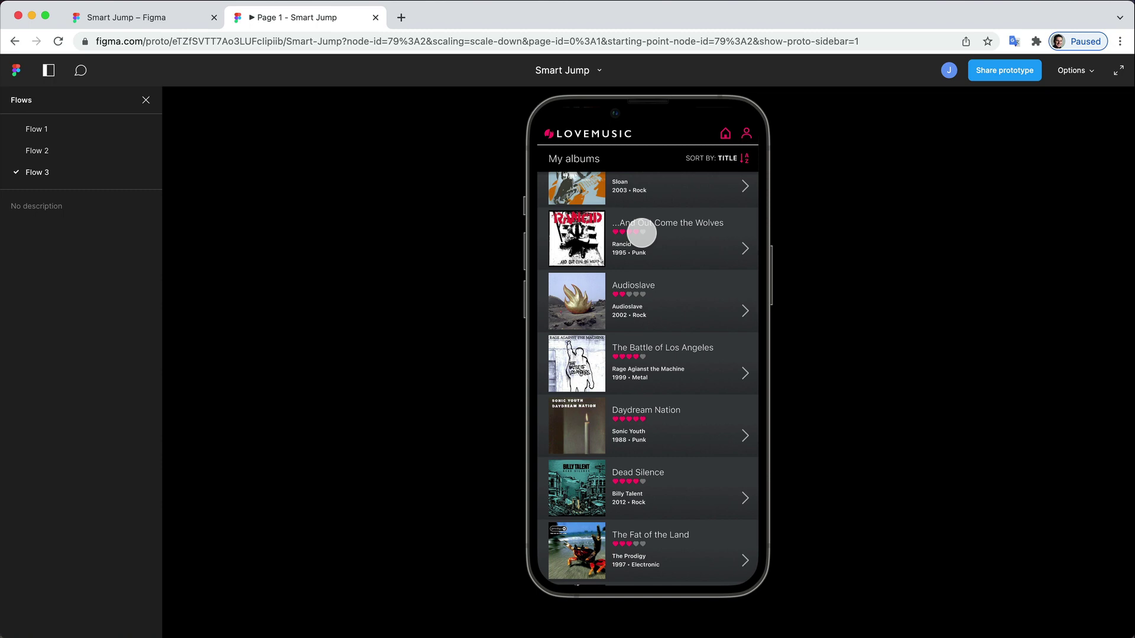
left_click(168, 18)
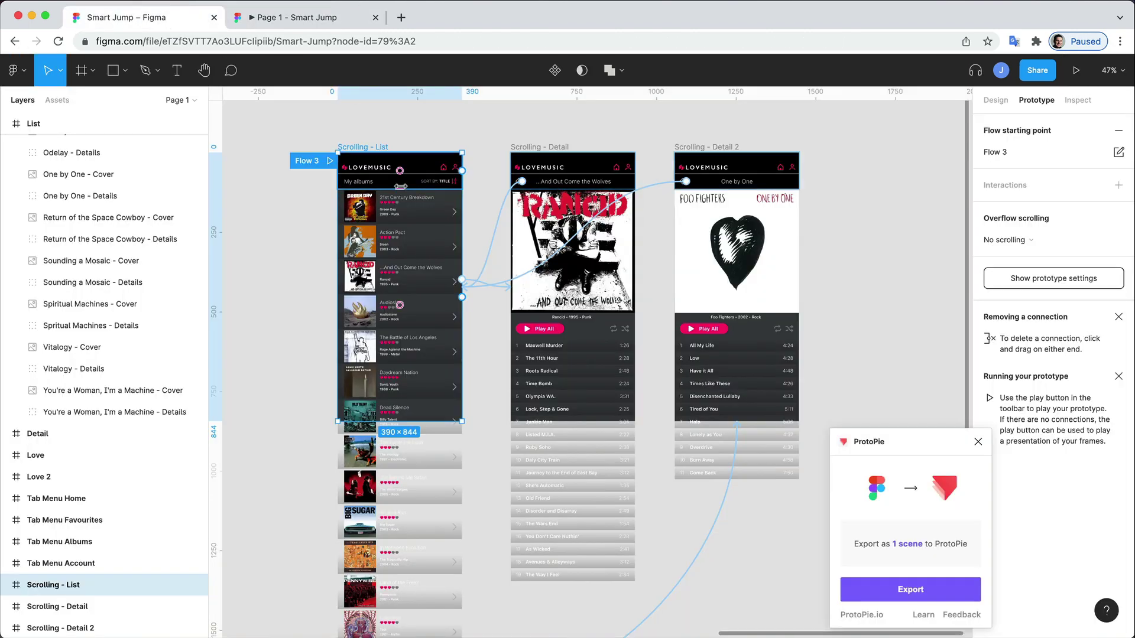
left_click(408, 203)
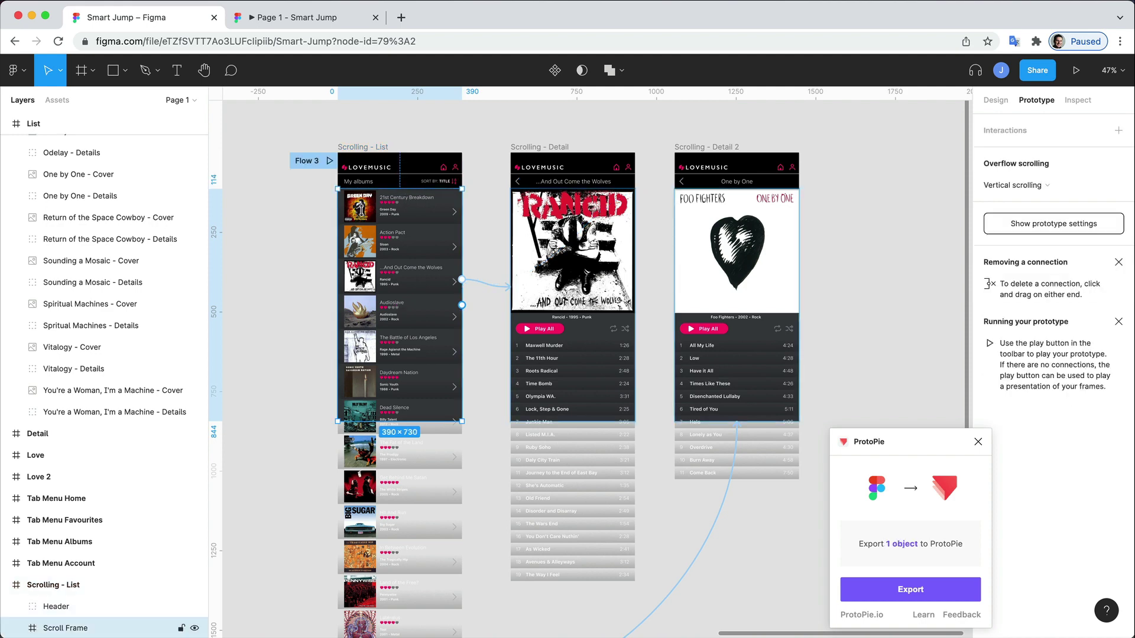
scroll(177, 402, "down", 3)
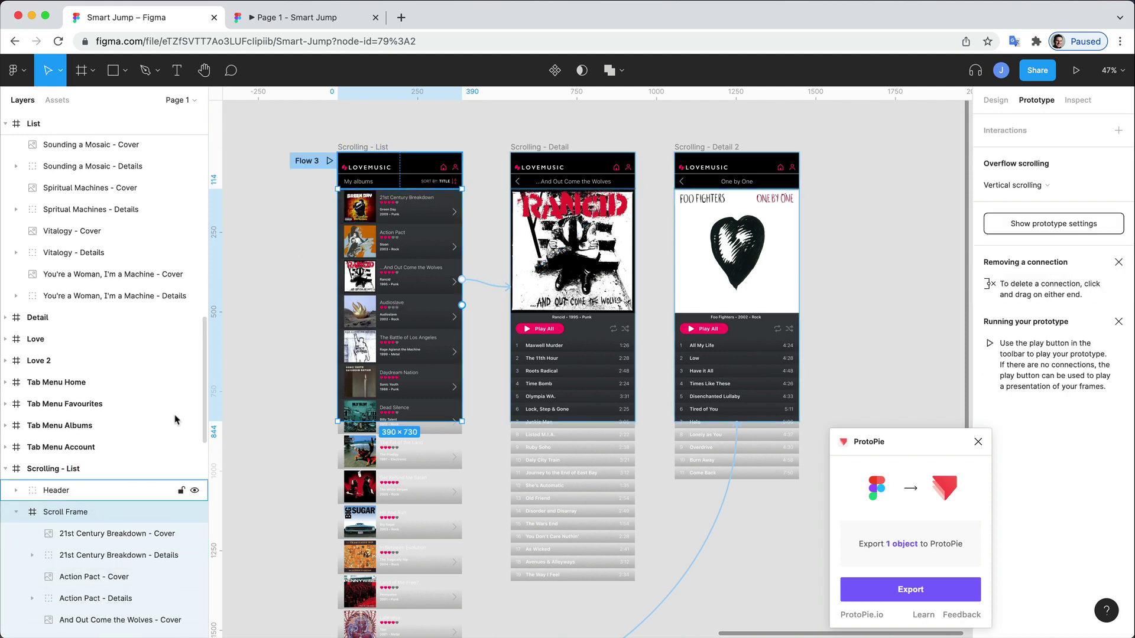
left_click(555, 176)
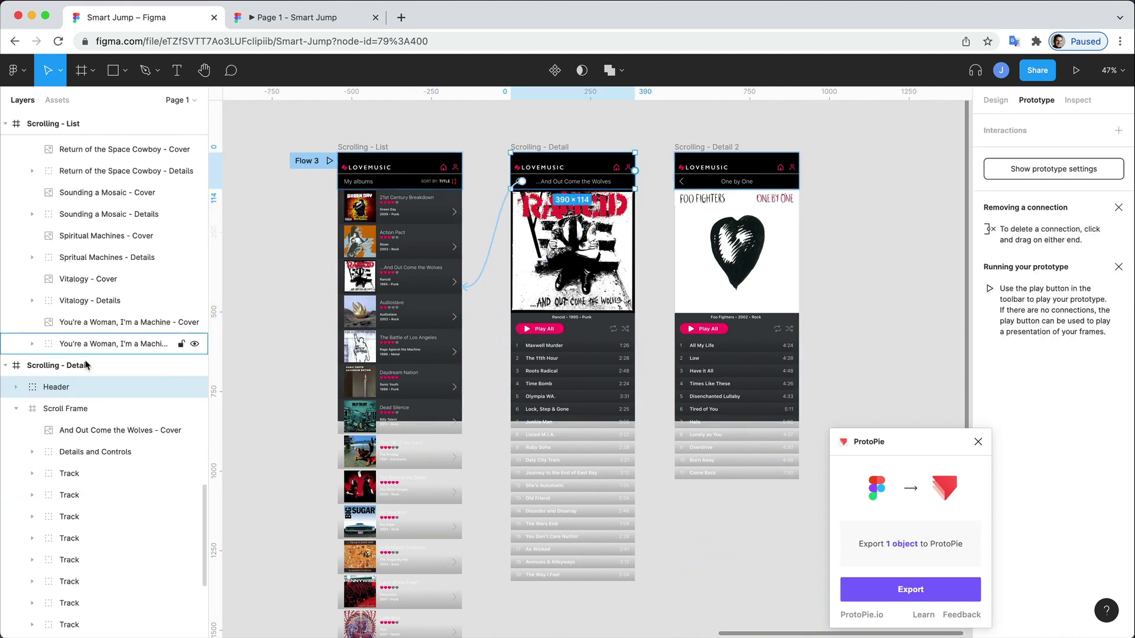
left_click(82, 409)
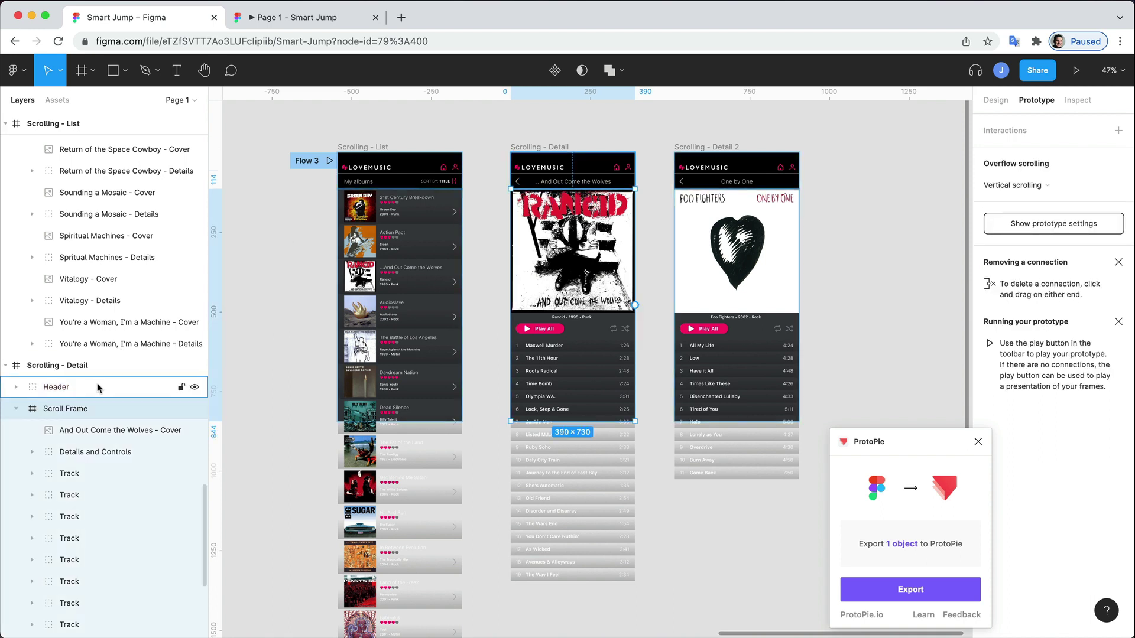
scroll(95, 384, "down", 1)
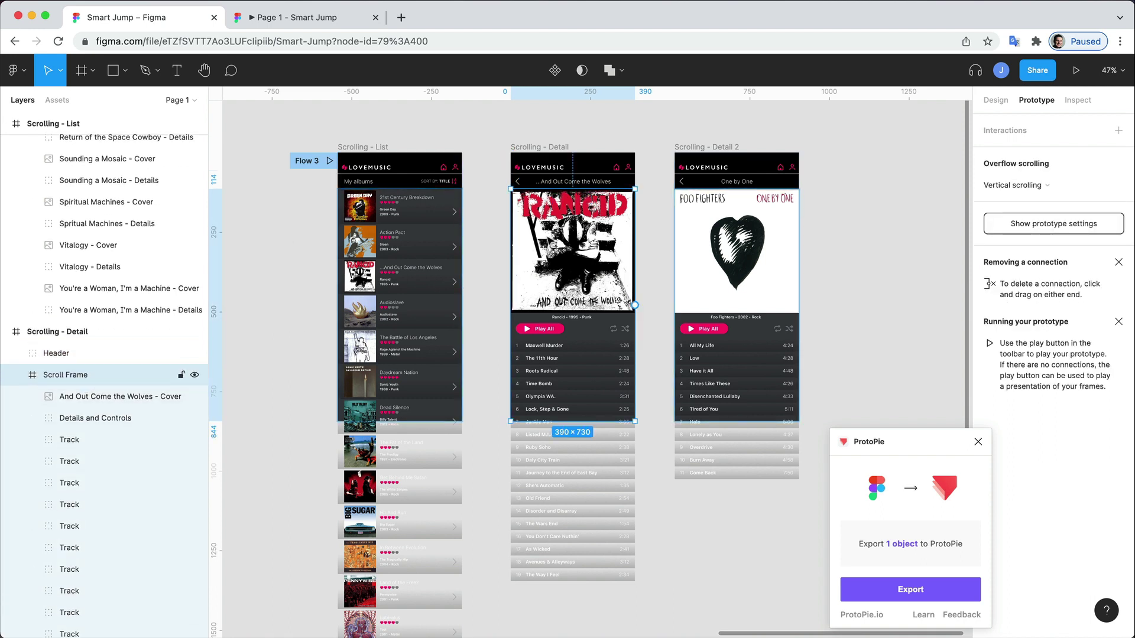
left_click(309, 166)
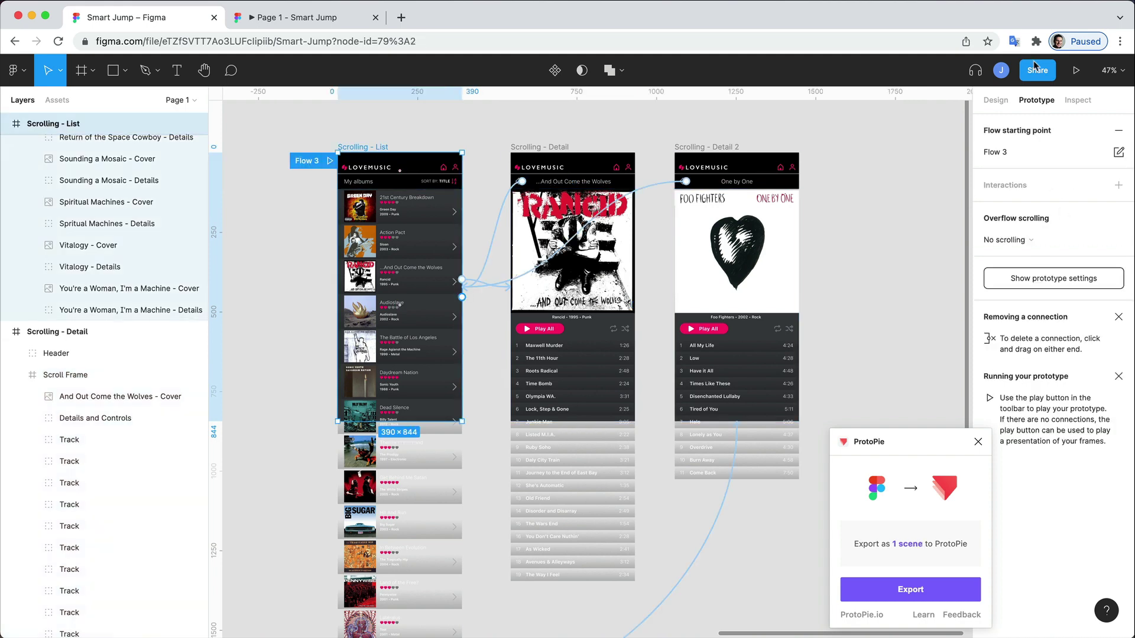
left_click(281, 23)
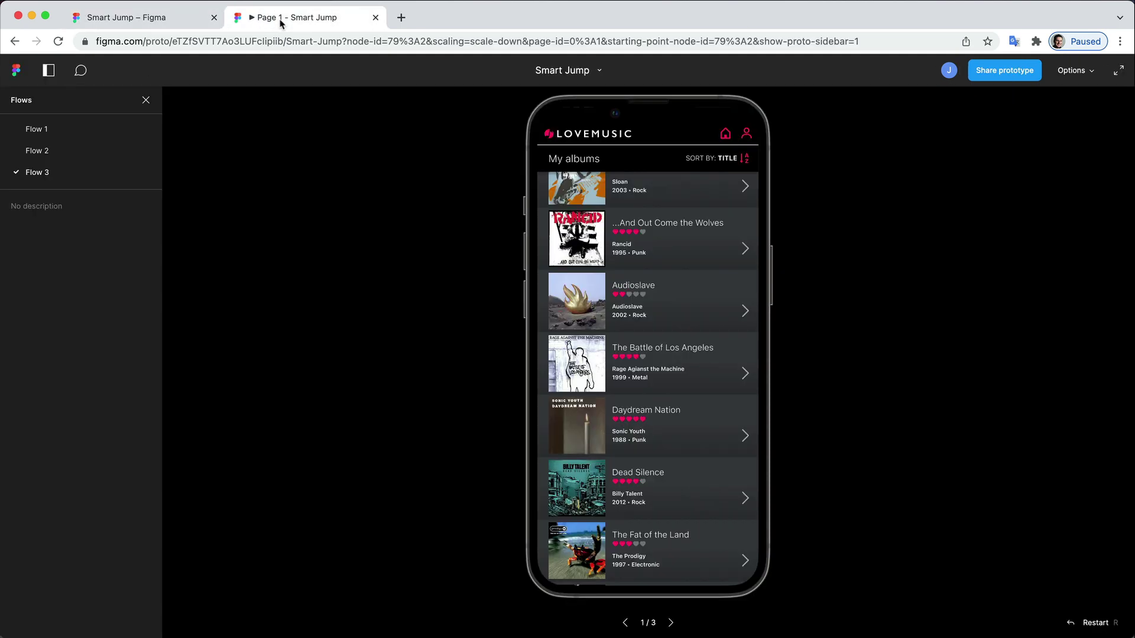
scroll(650, 458, "down", 5)
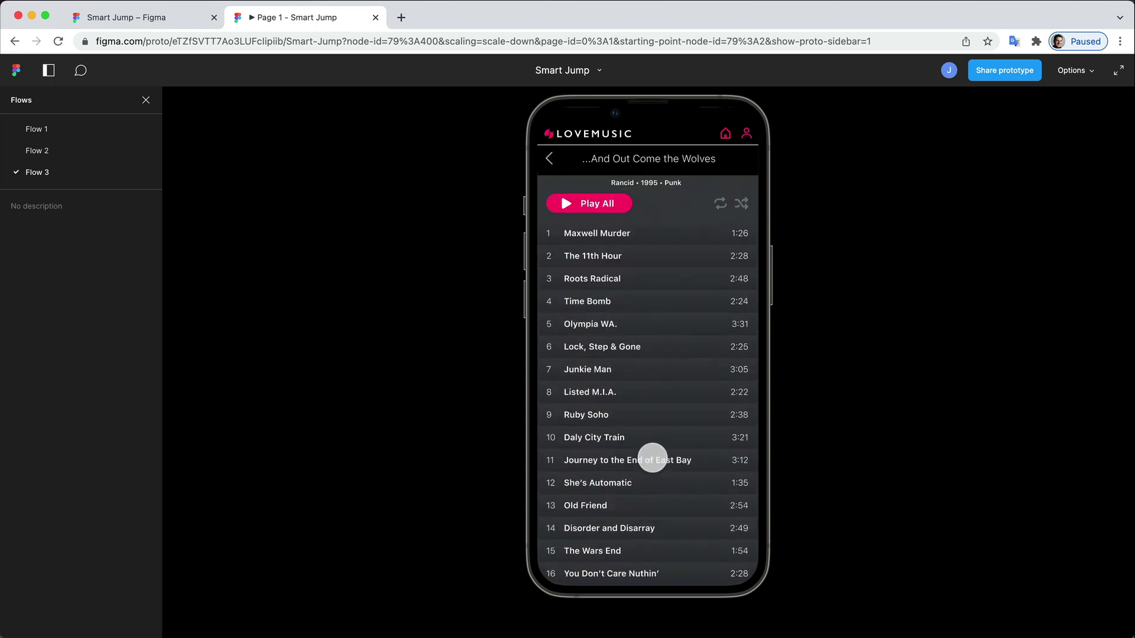
scroll(650, 456, "up", 5)
scroll(652, 457, "down", 5)
scroll(653, 456, "up", 5)
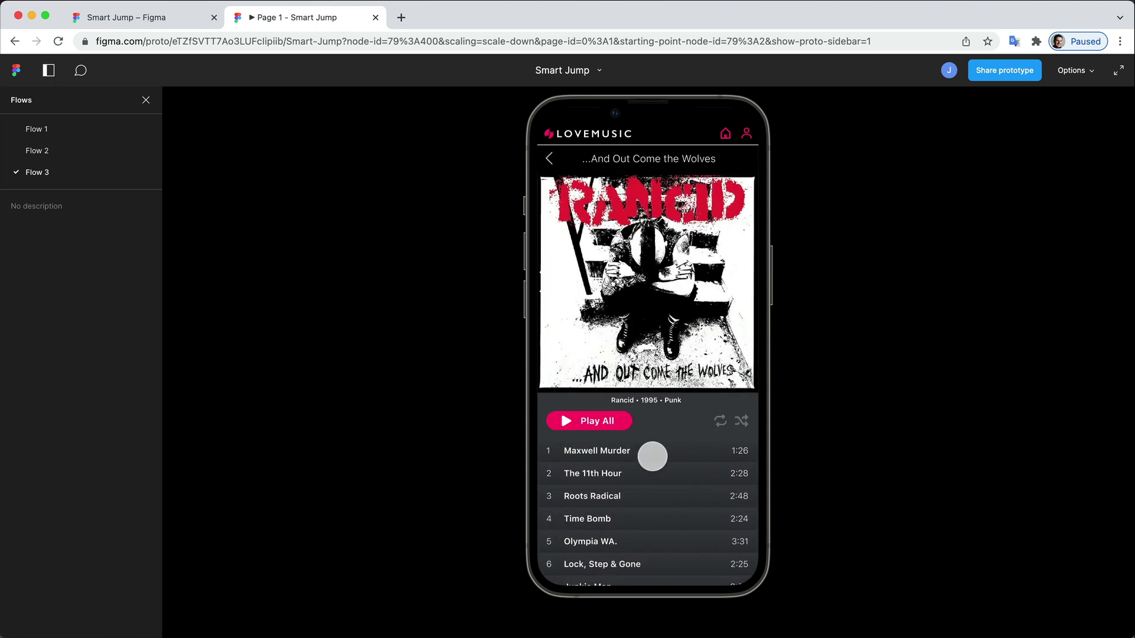
scroll(653, 457, "down", 4)
scroll(654, 456, "up", 5)
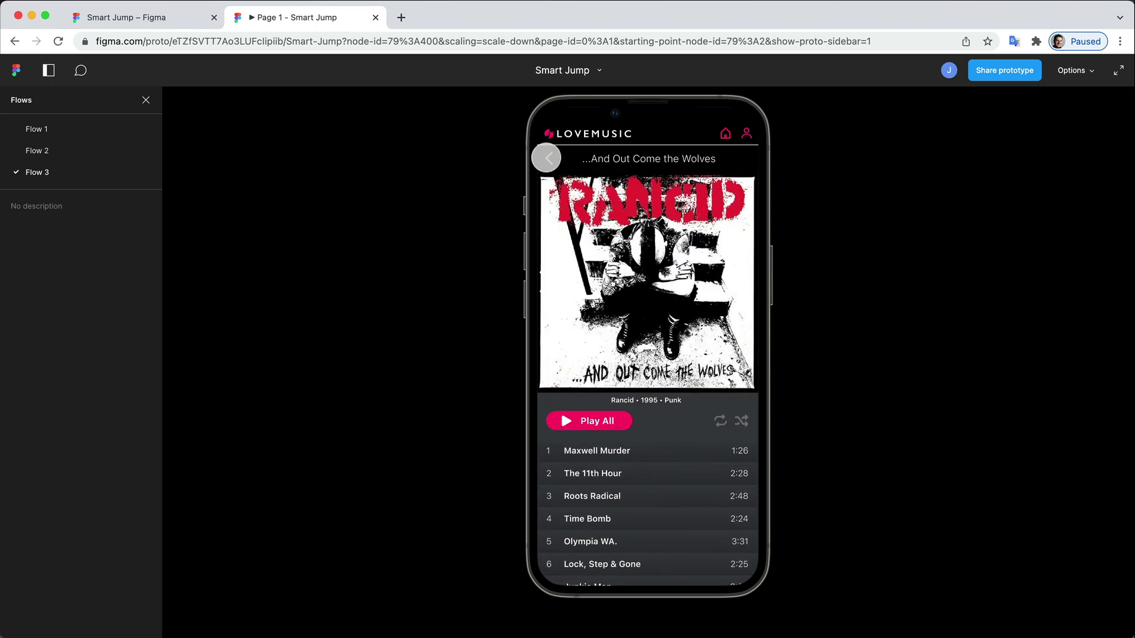
left_click(546, 158)
scroll(606, 307, "down", 3)
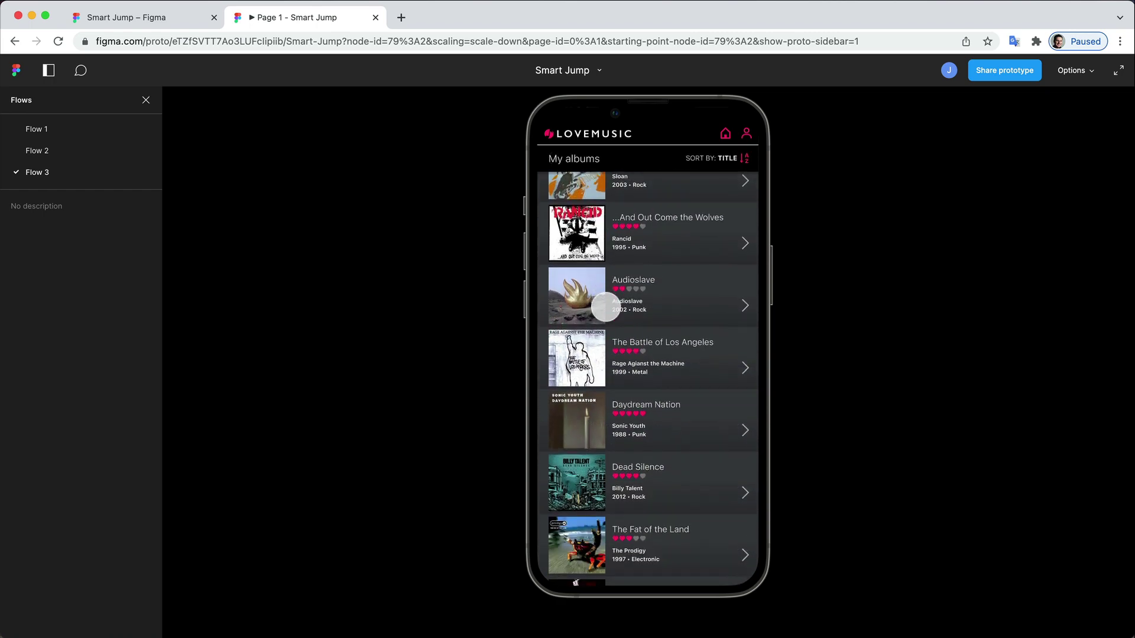
left_click(581, 236)
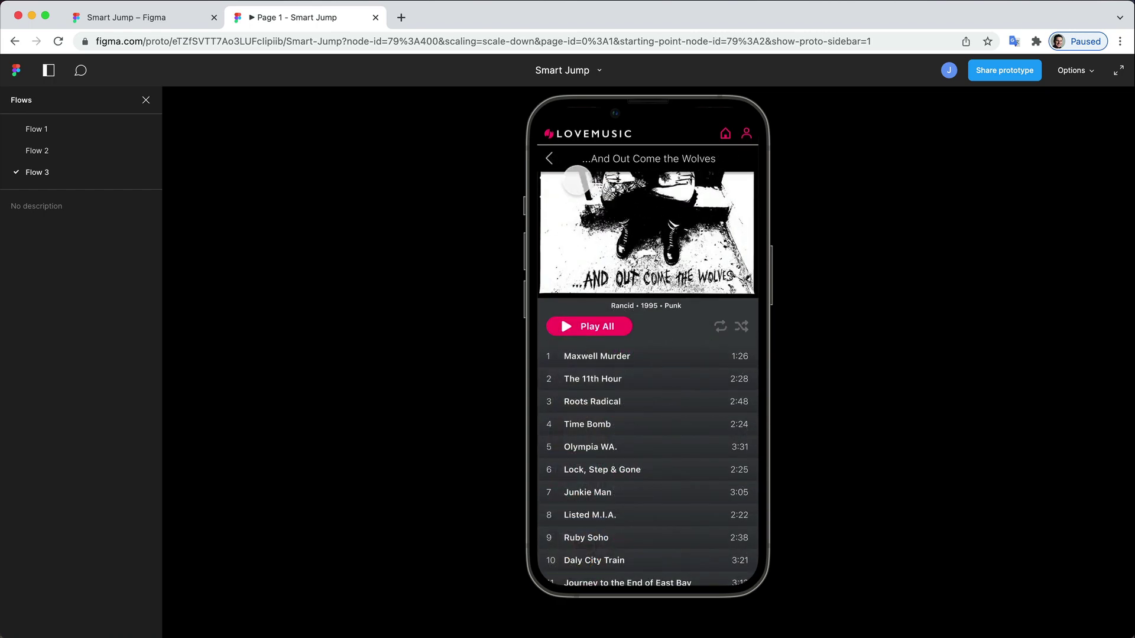
left_click(552, 168)
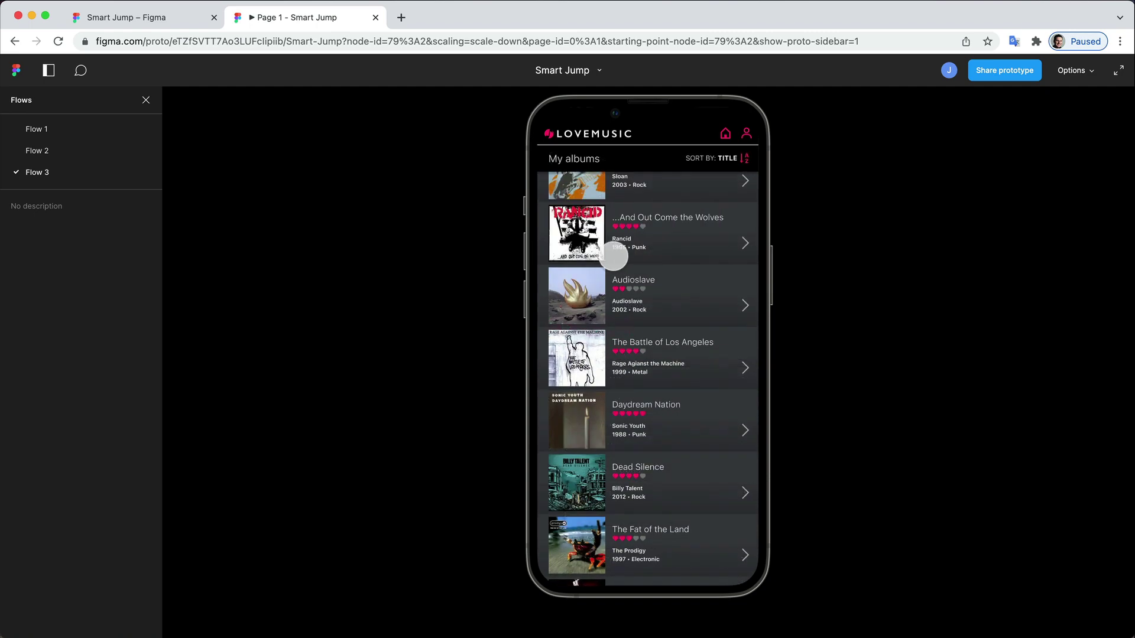
scroll(609, 256, "down", 5)
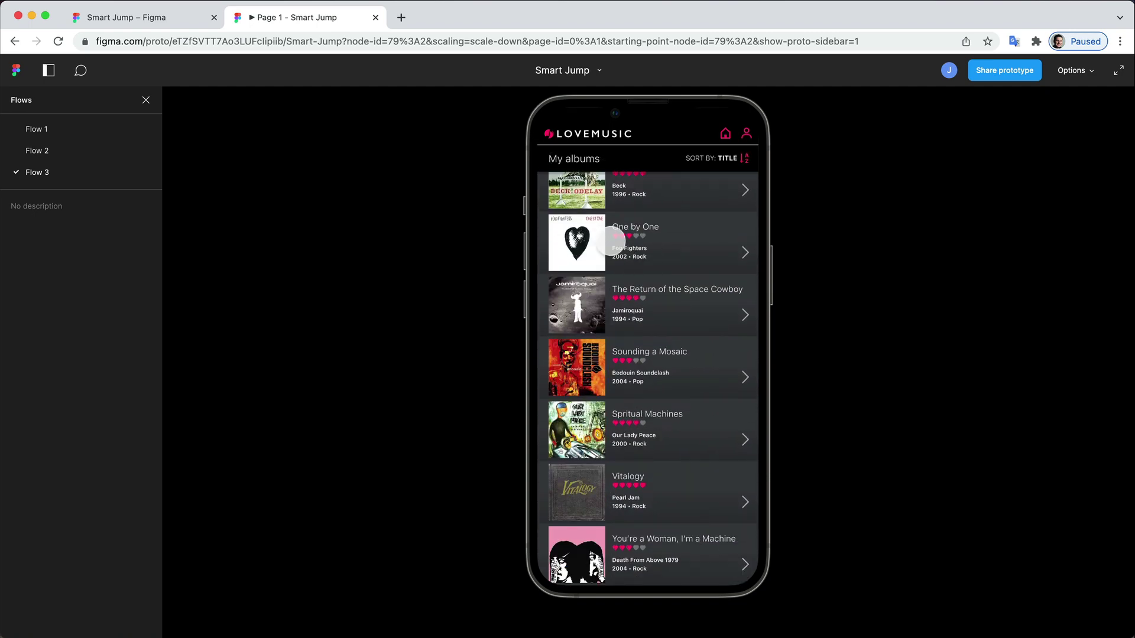
left_click(631, 242)
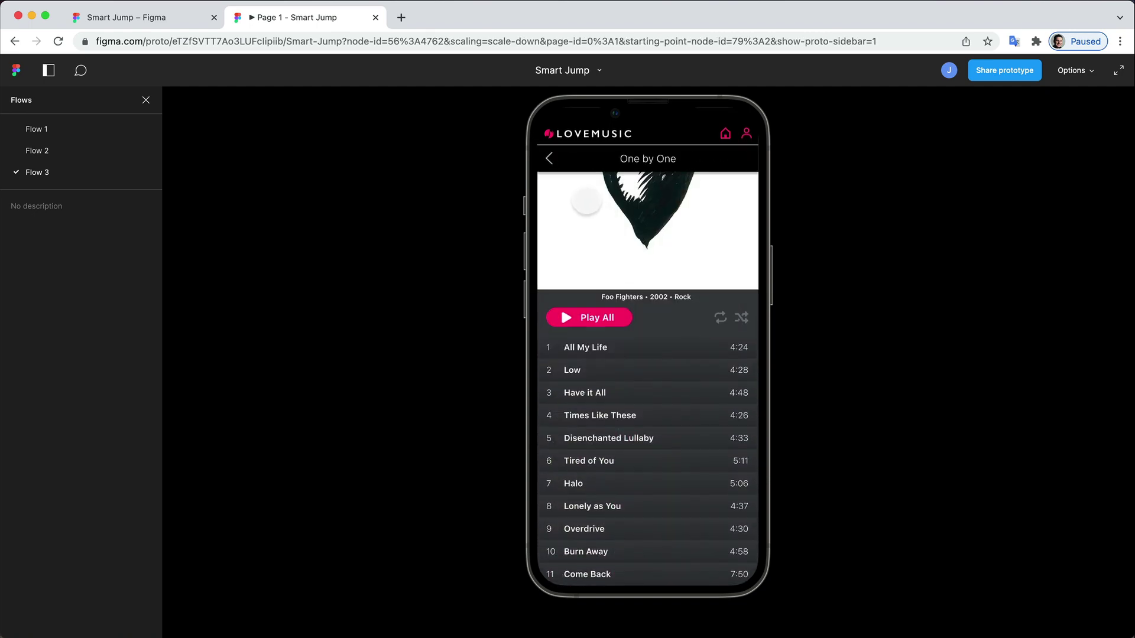
left_click(550, 161)
scroll(627, 262, "up", 2)
scroll(631, 264, "down", 2)
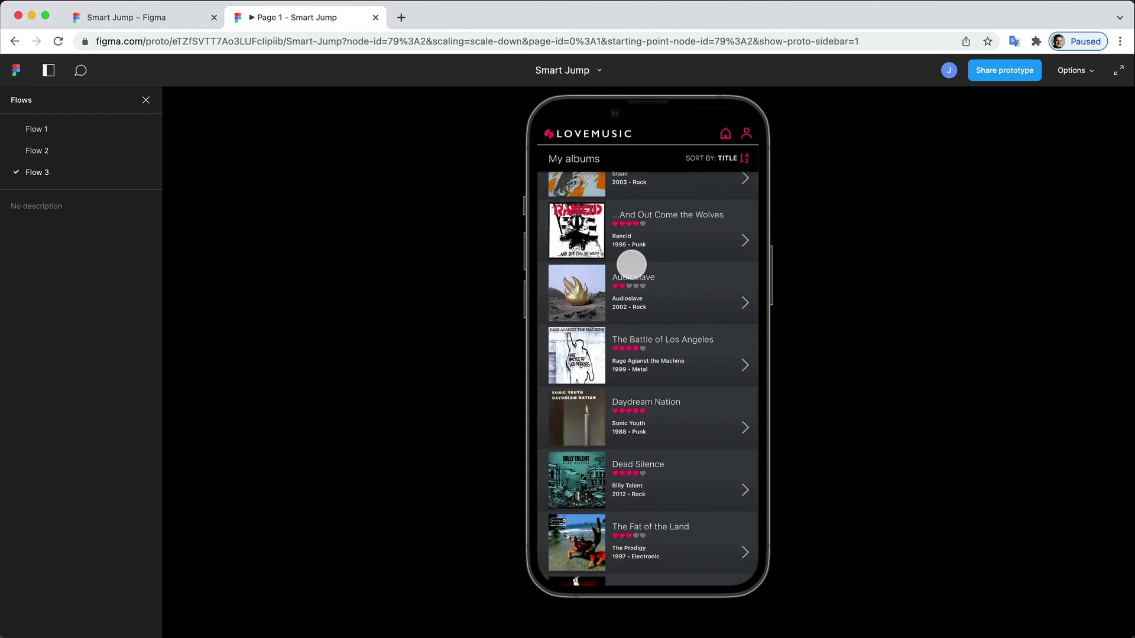
scroll(631, 264, "down", 5)
left_click(653, 284)
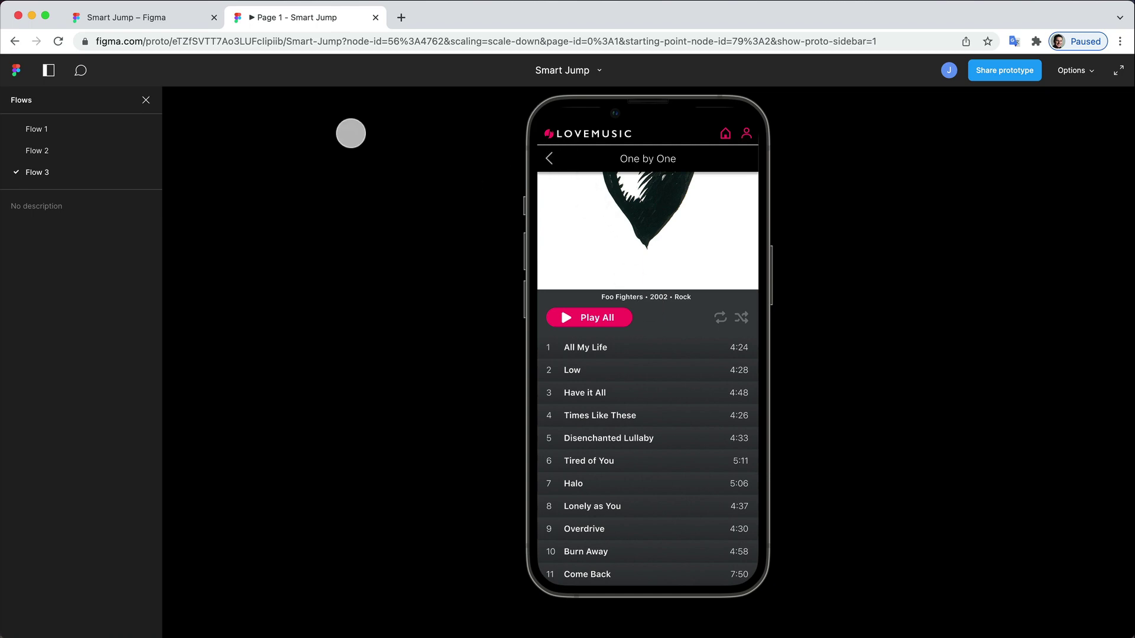
- Select the Scrolling - List, Scrolling - Detail and Scrolling - Detail 2 frames and export them to ProtoPie
left_click(161, 27)
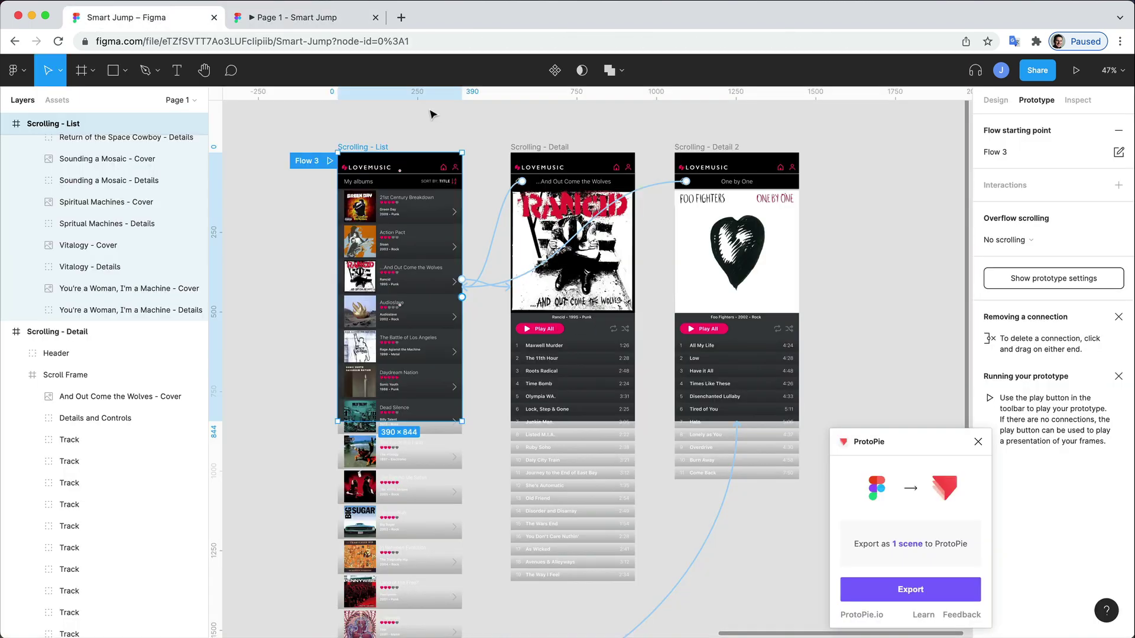
left_click_drag(275, 120, 842, 431)
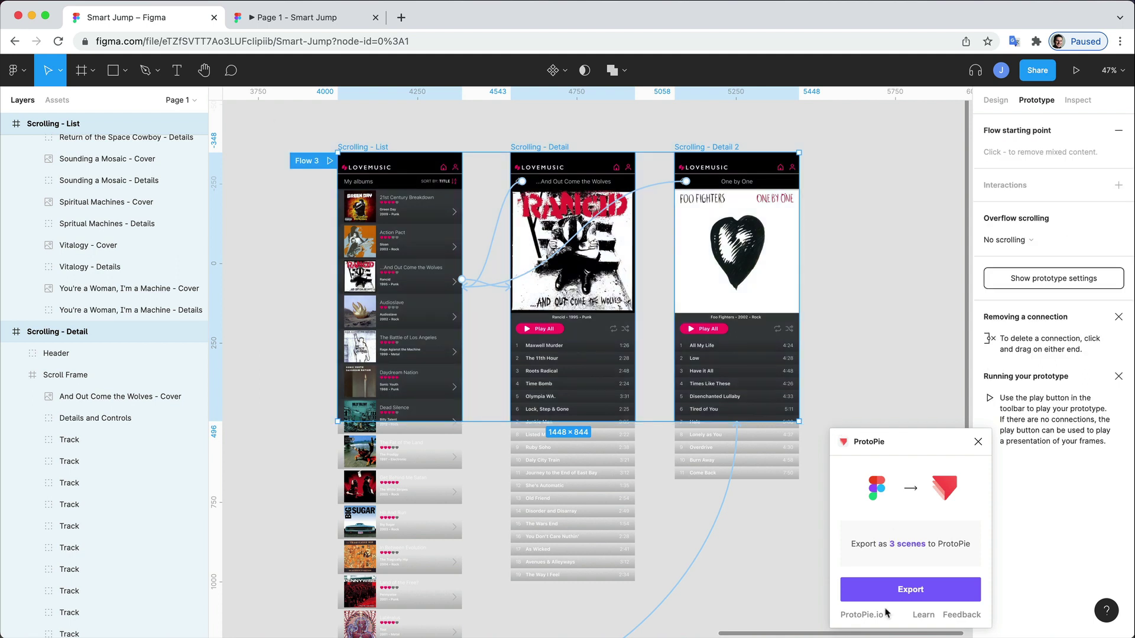
left_click(918, 591)
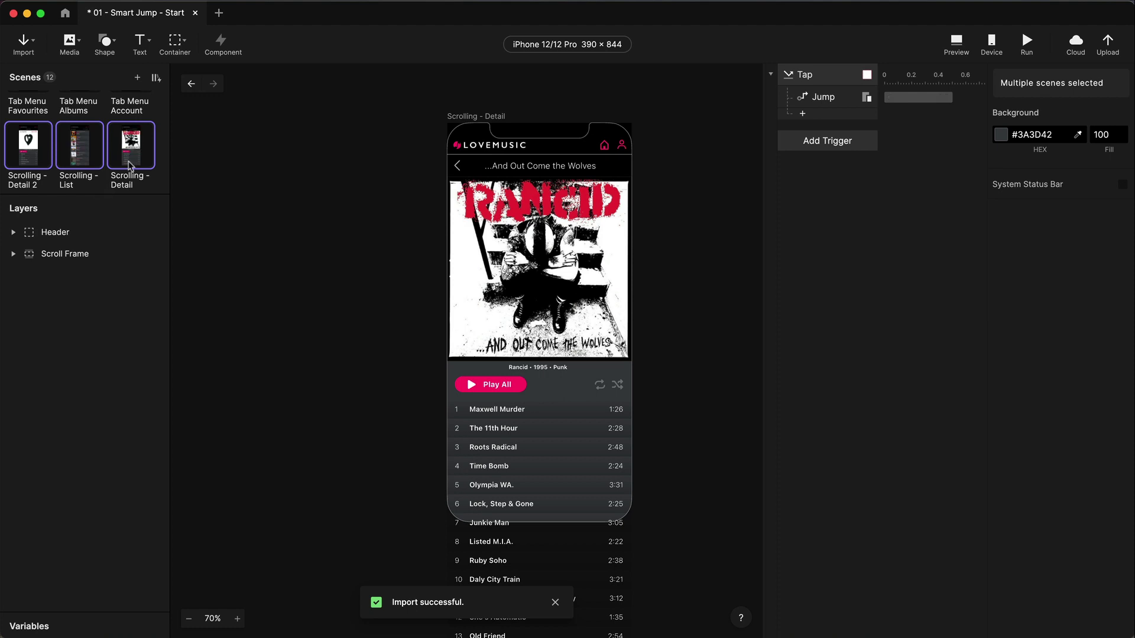
left_click(86, 143)
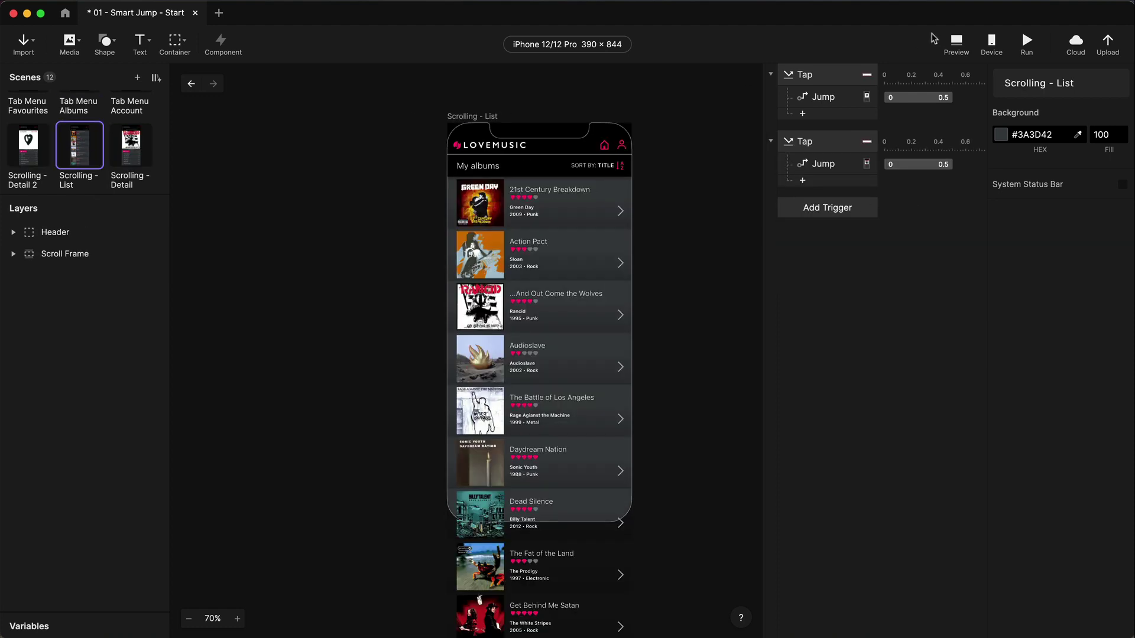
left_click(957, 42)
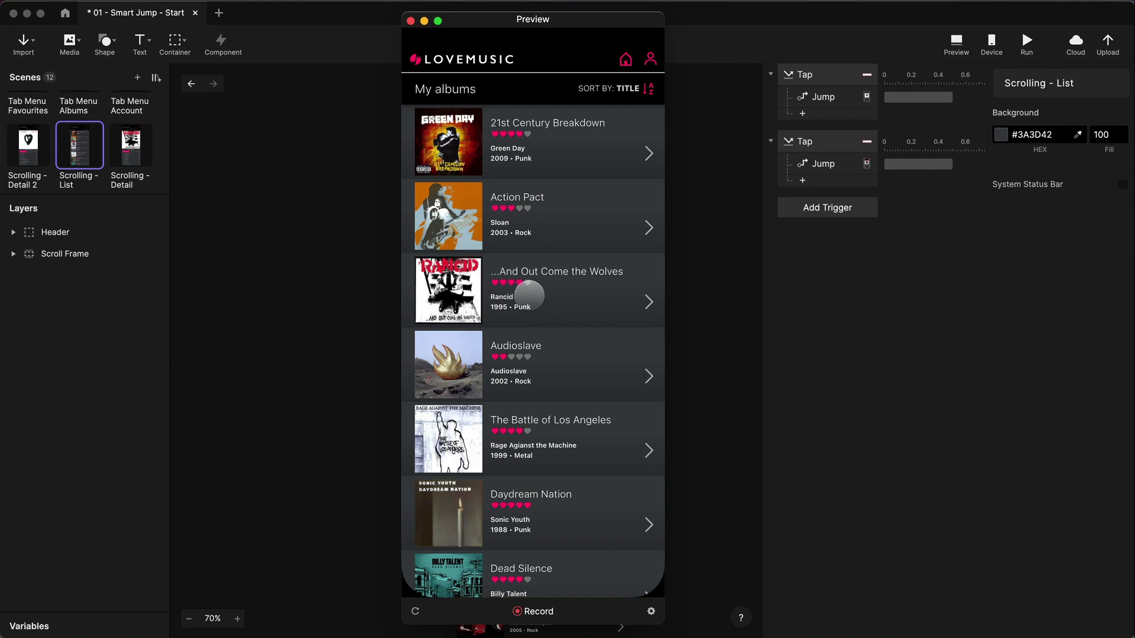
left_click(547, 286)
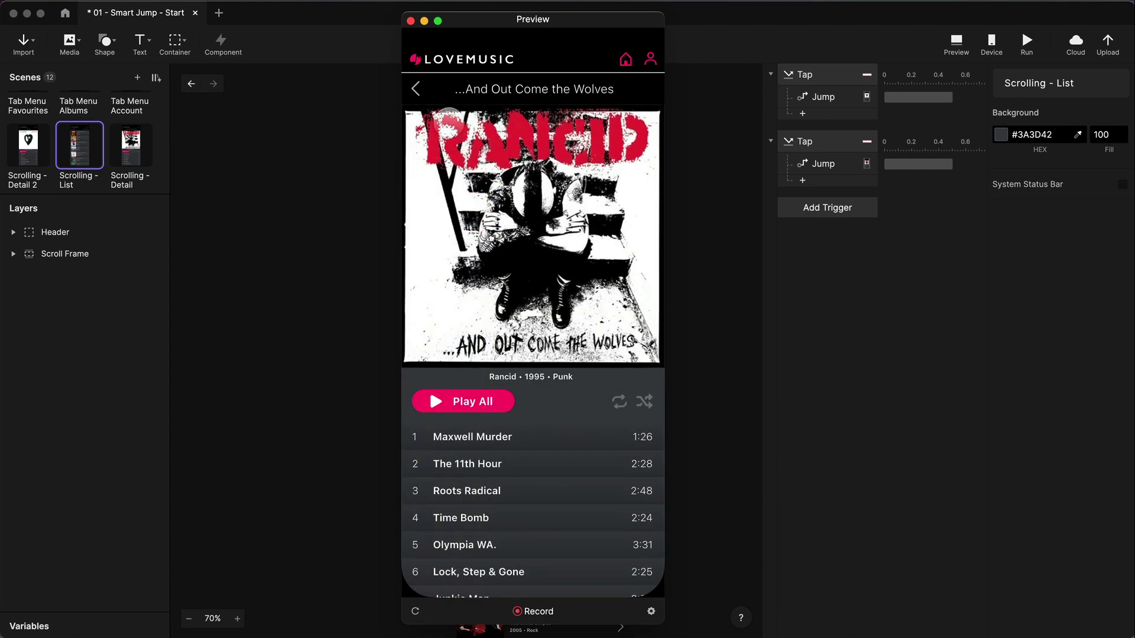
left_click(413, 88)
left_click(560, 292)
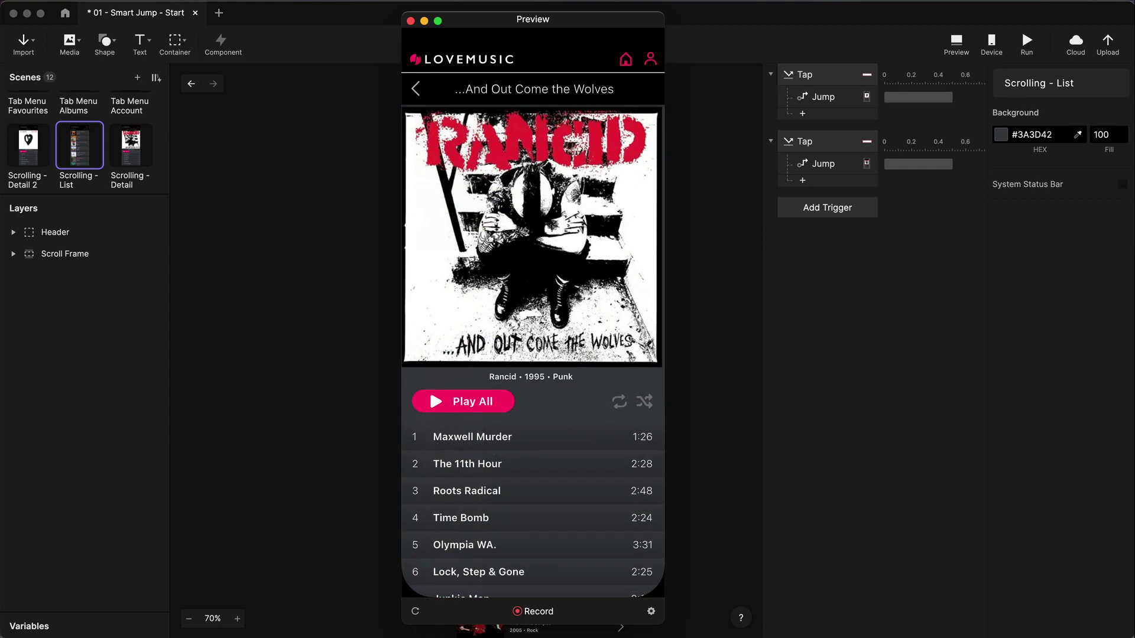
left_click(426, 91)
scroll(570, 199, "down", 3)
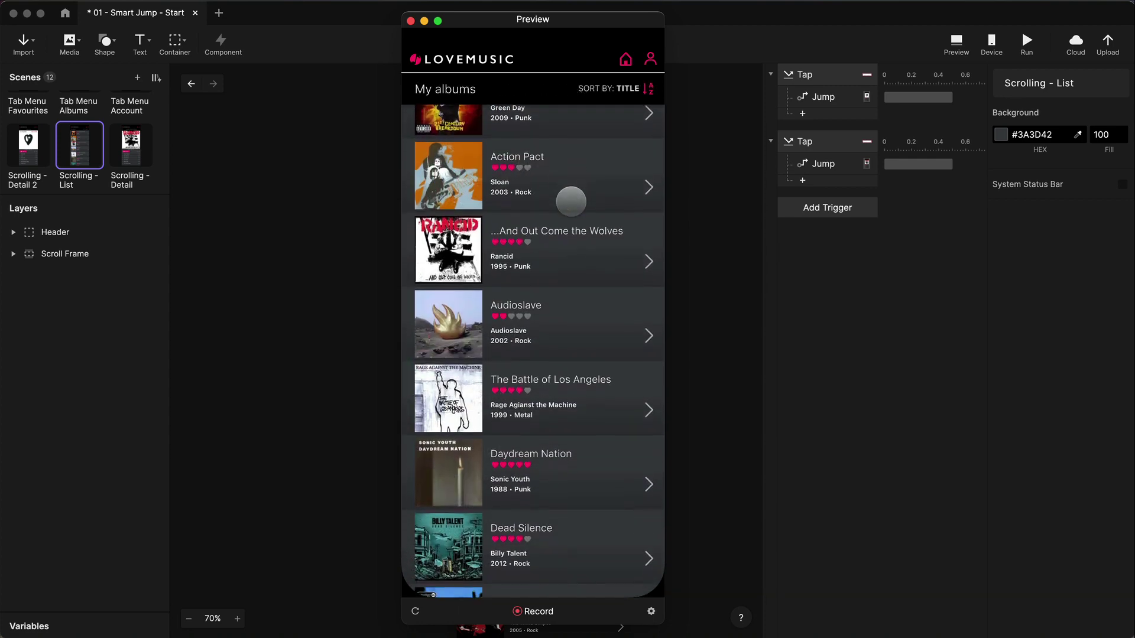
left_click(569, 191)
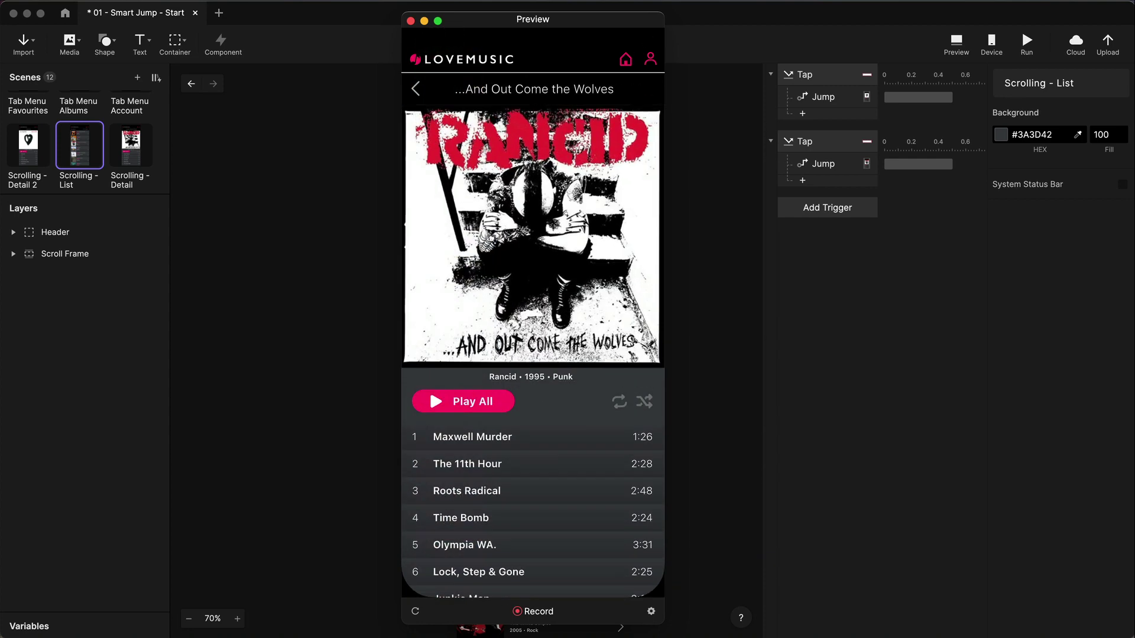
left_click(416, 90)
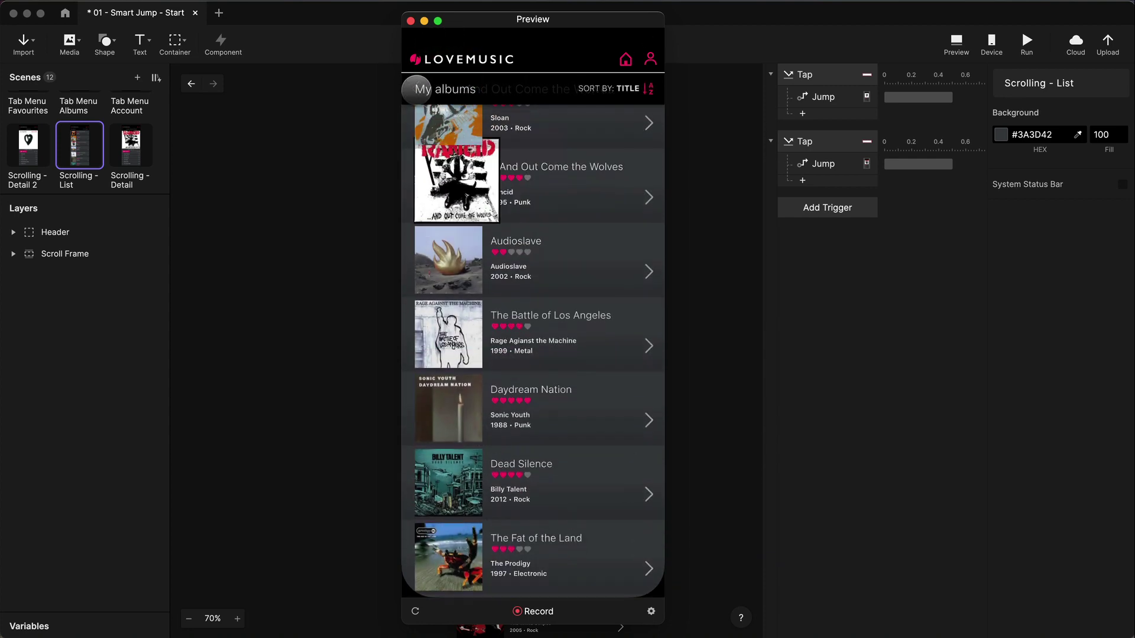
left_click(567, 181)
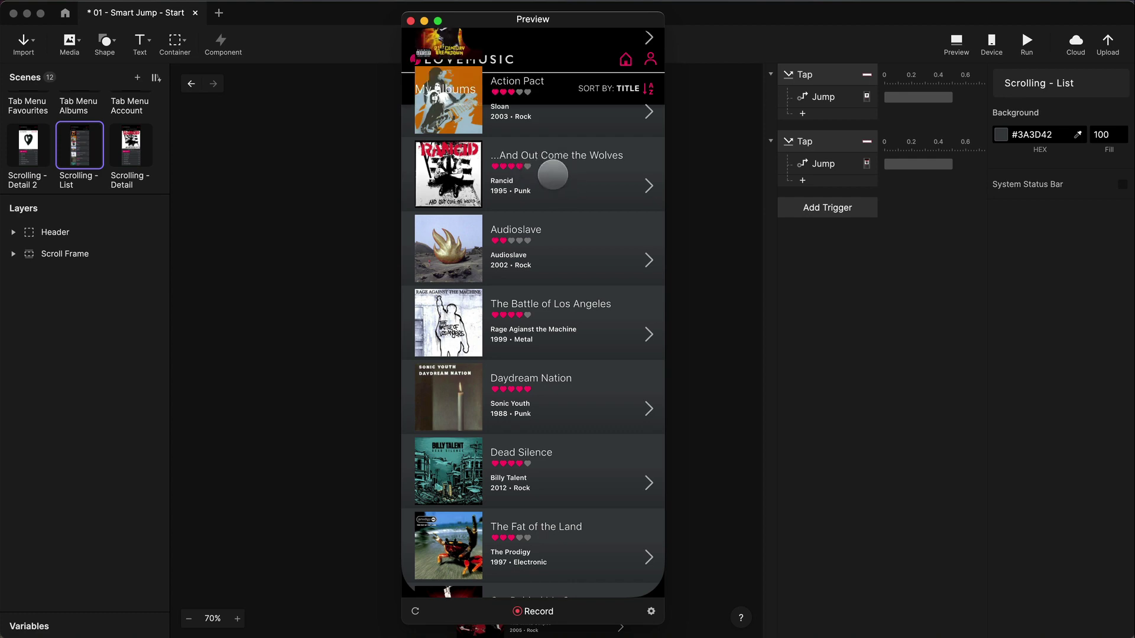
left_click(418, 89)
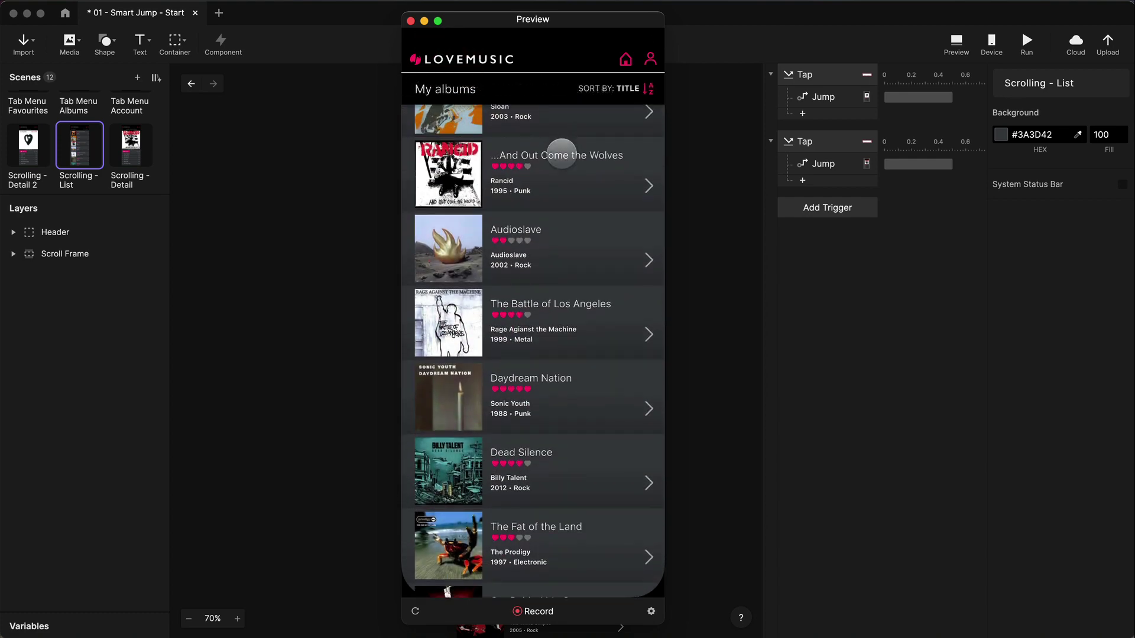
scroll(579, 172, "down", 12)
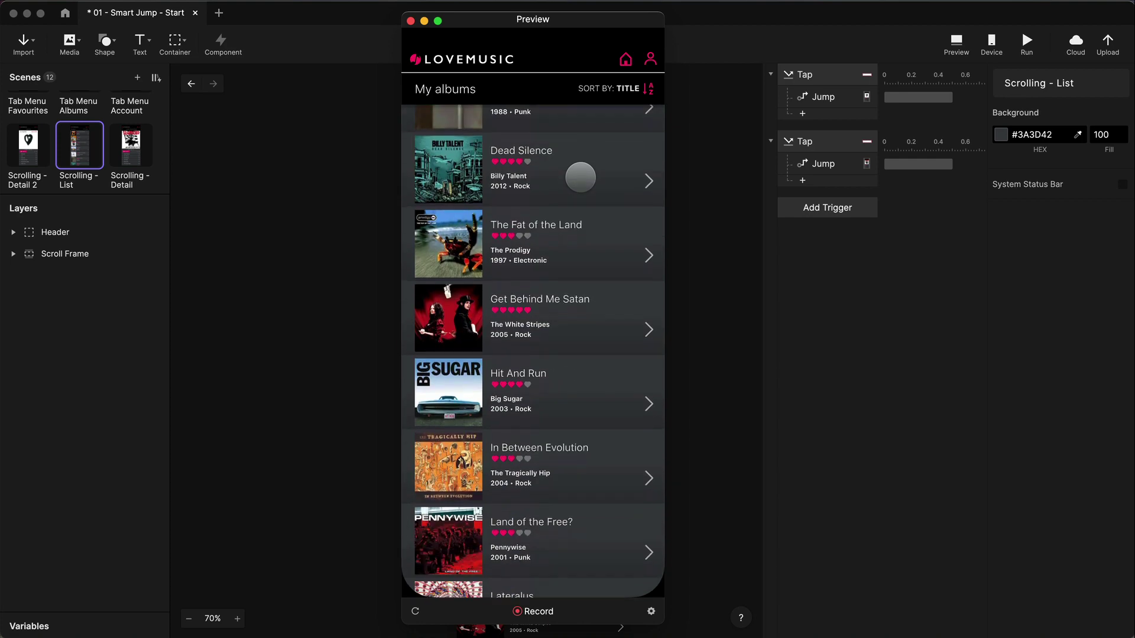
left_click(577, 291)
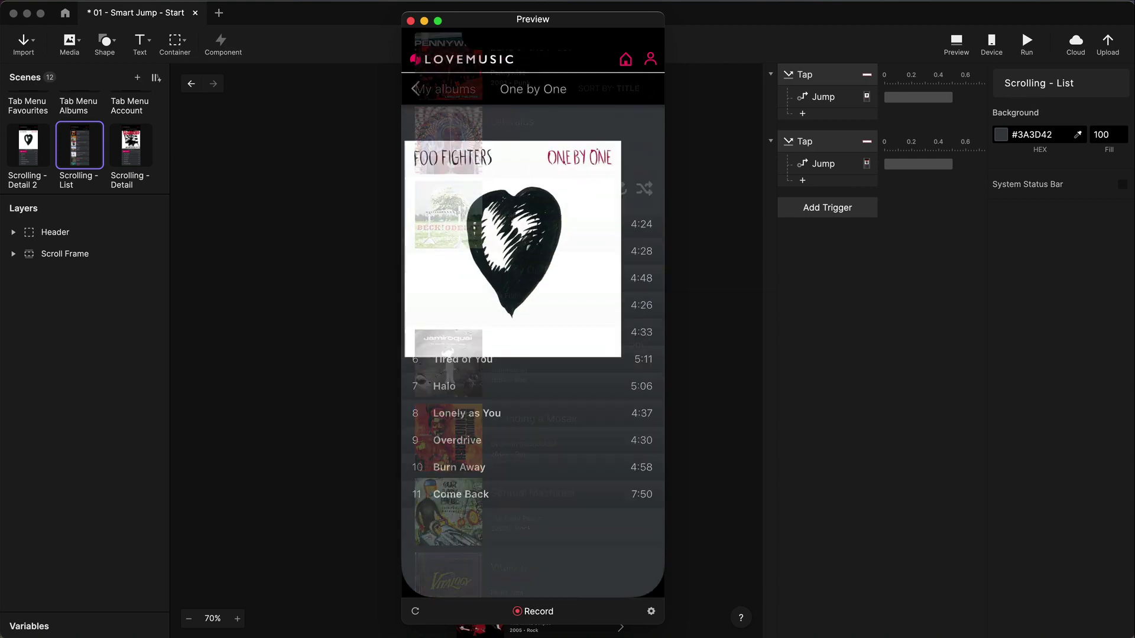
left_click(416, 87)
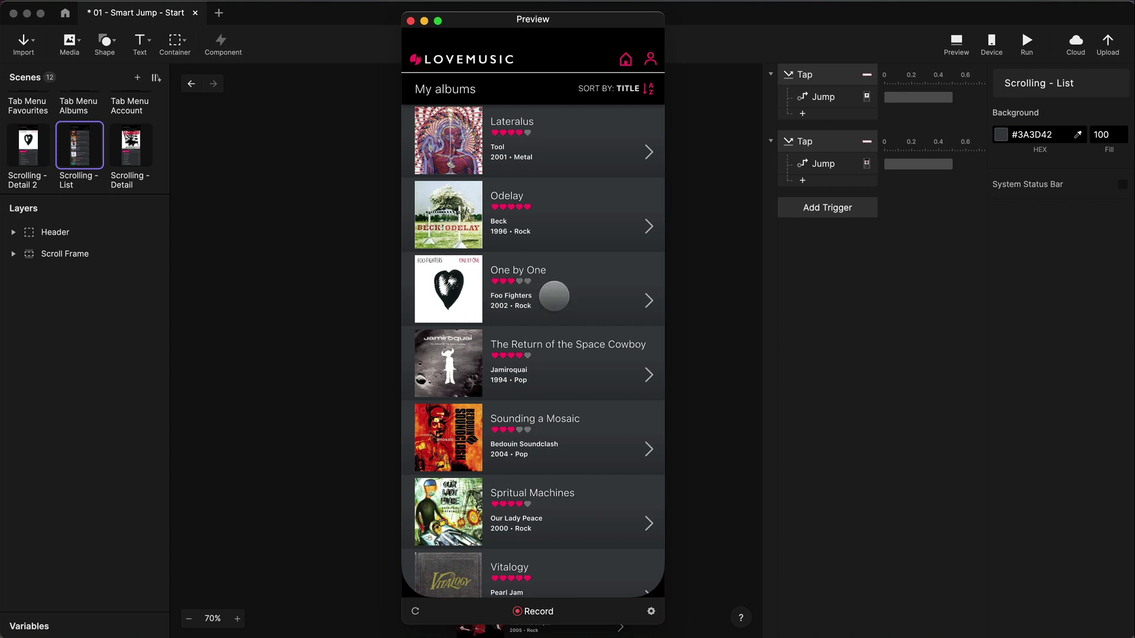
left_click(572, 286)
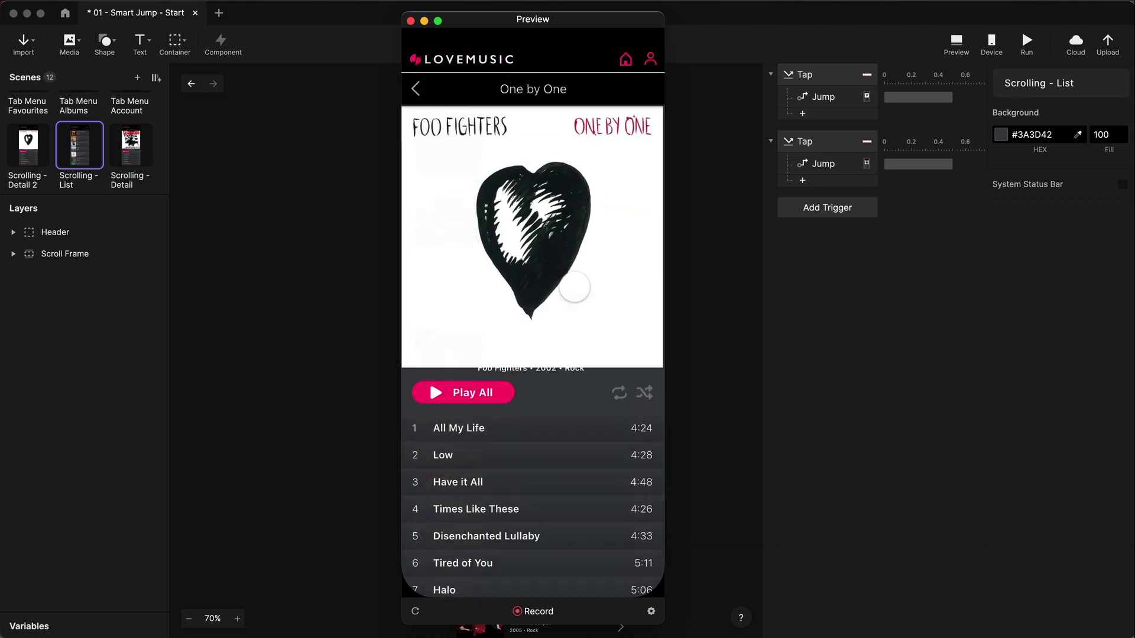
left_click(414, 86)
left_click(579, 294)
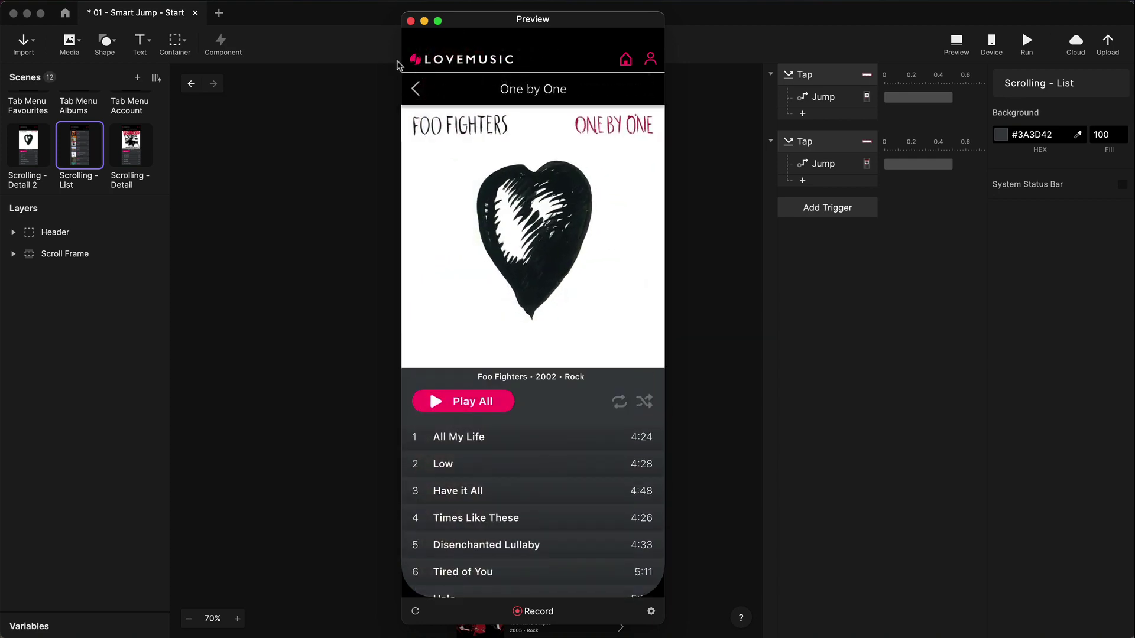
left_click(416, 85)
scroll(588, 226, "up", 10)
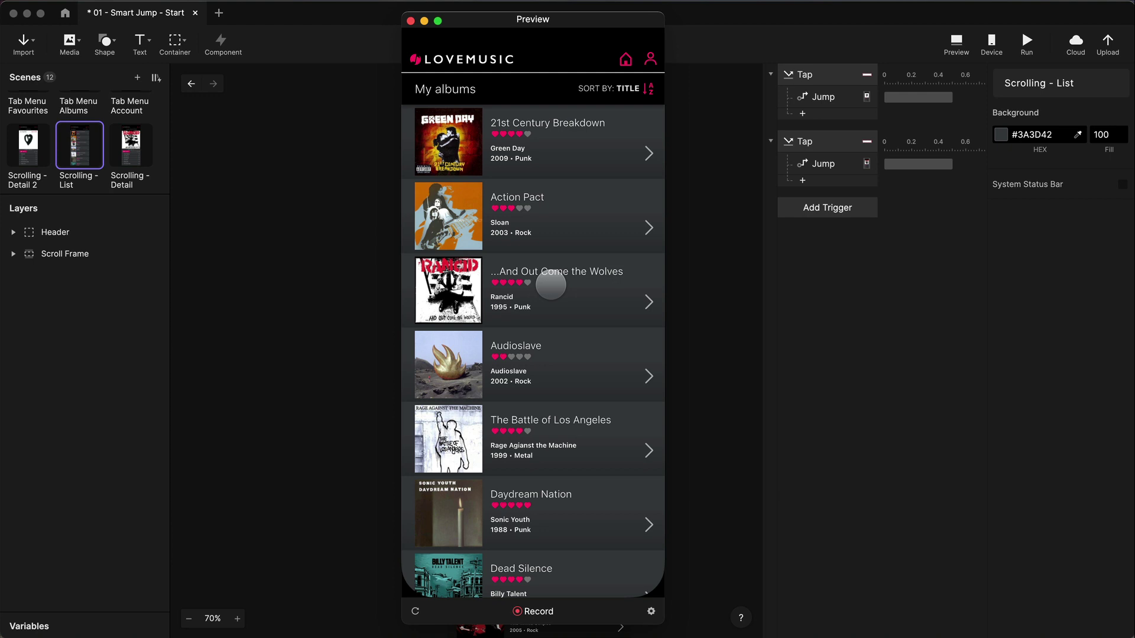
- Close the current preview, switch to the List scene and start its live preview
left_click(411, 21)
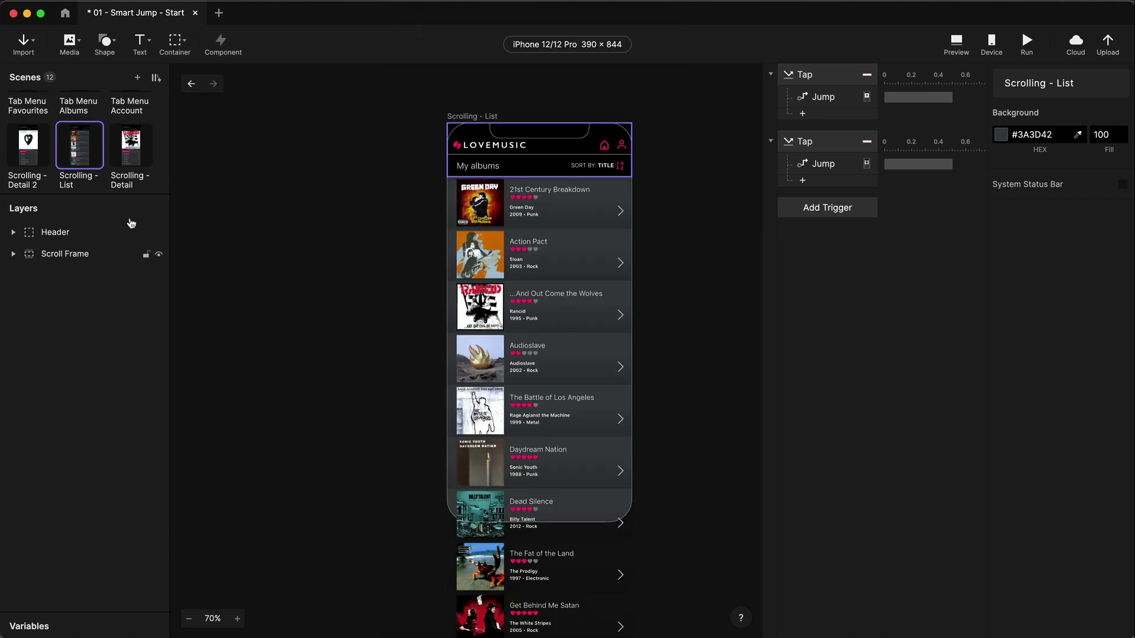
scroll(77, 158, "down", 3)
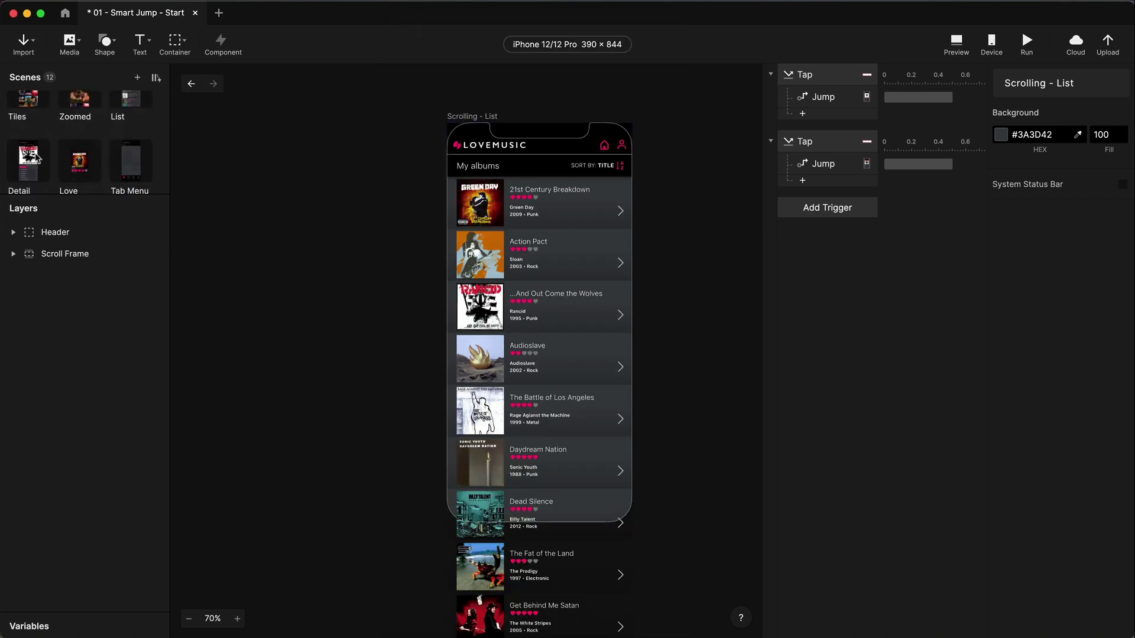
left_click(130, 117)
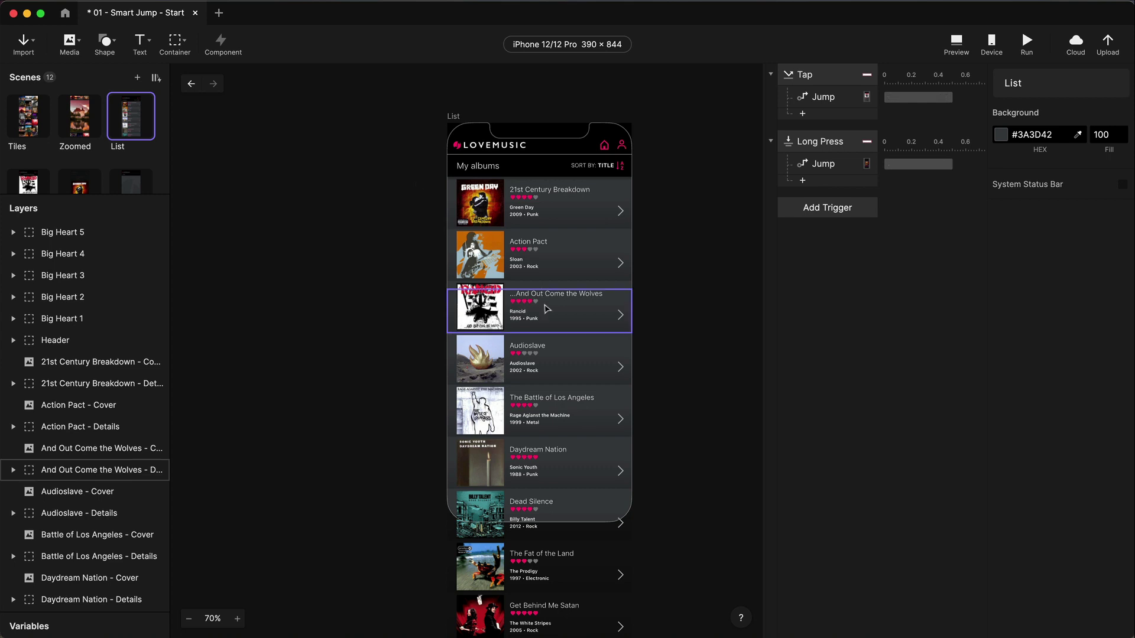
left_click(955, 47)
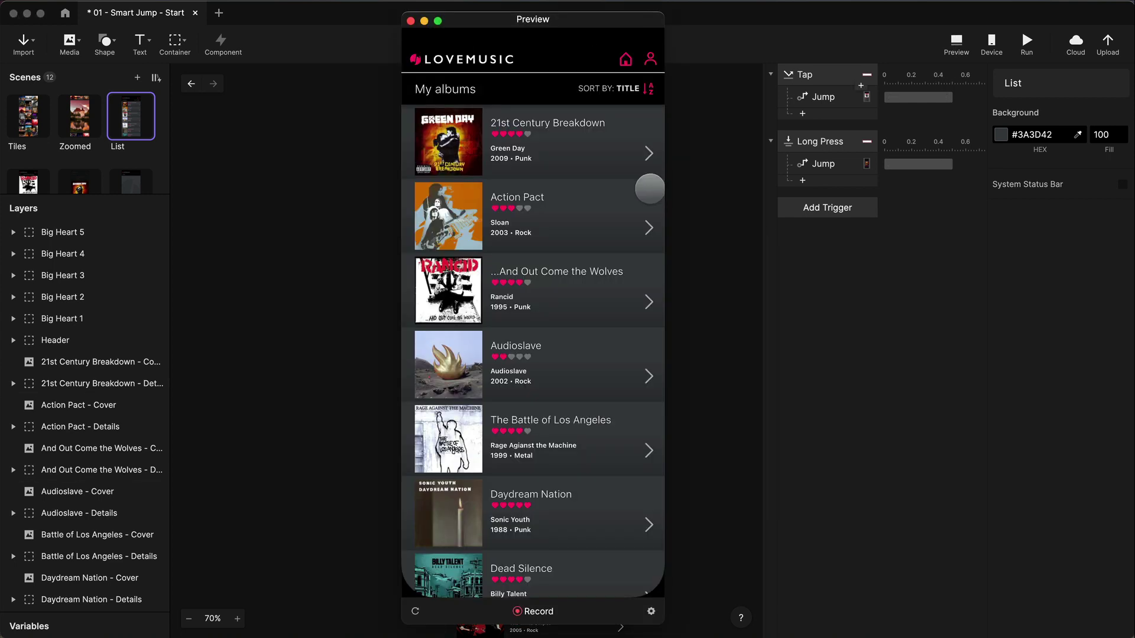
- Check that the Wolves row opens its details and back, and long-pressing the first row shows hearts
left_click(550, 283)
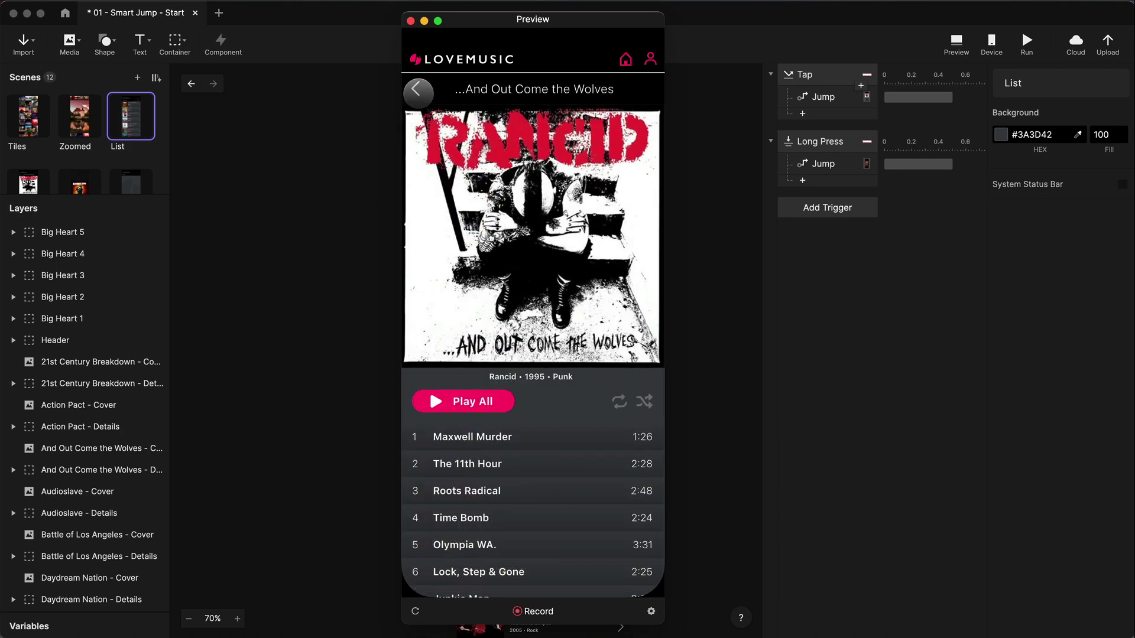
left_click(417, 91)
left_click(559, 138)
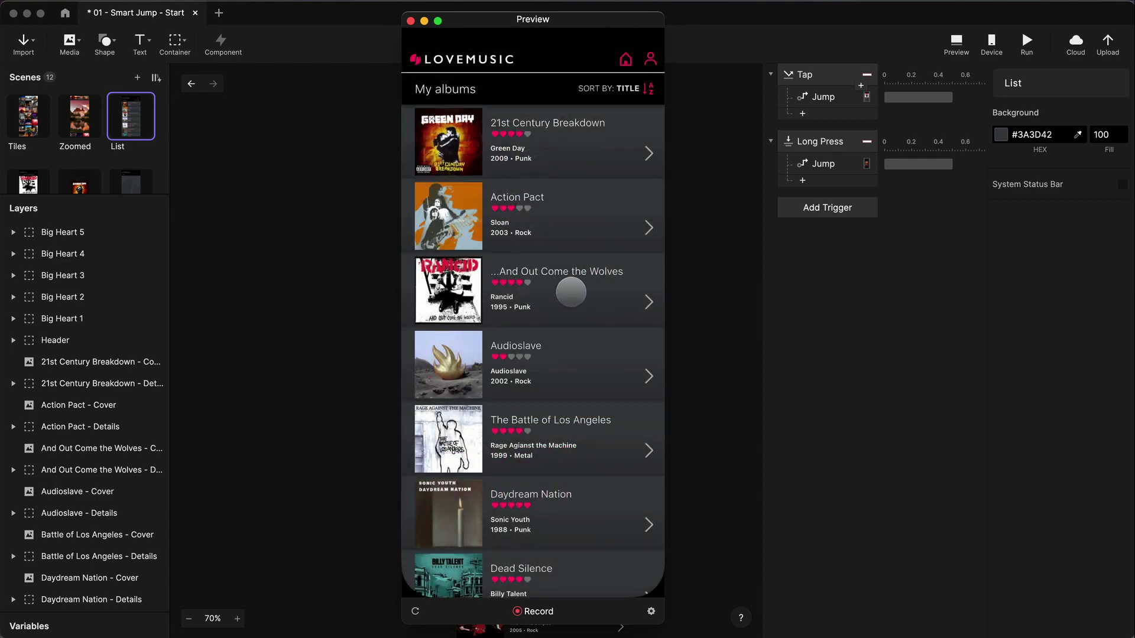
left_click(554, 290)
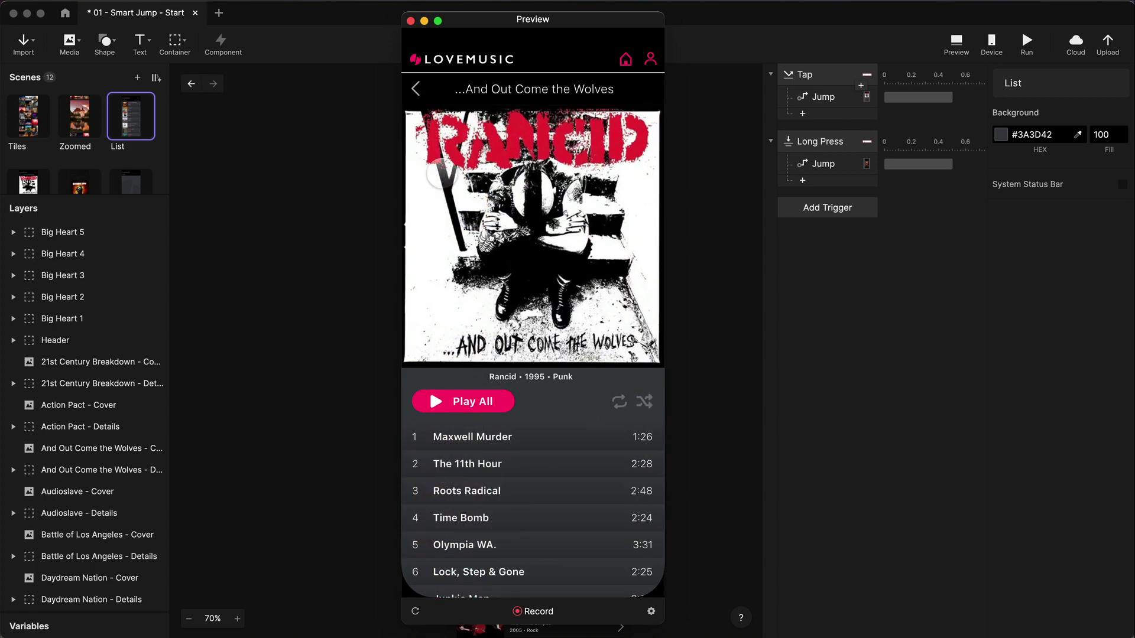
left_click(415, 89)
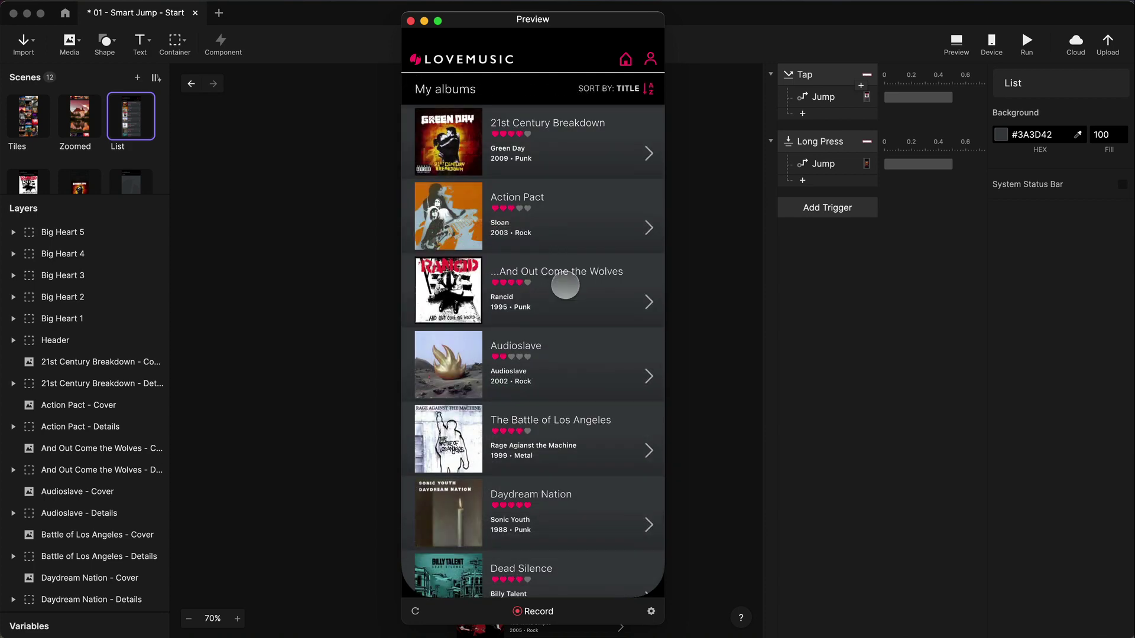
left_click(565, 285)
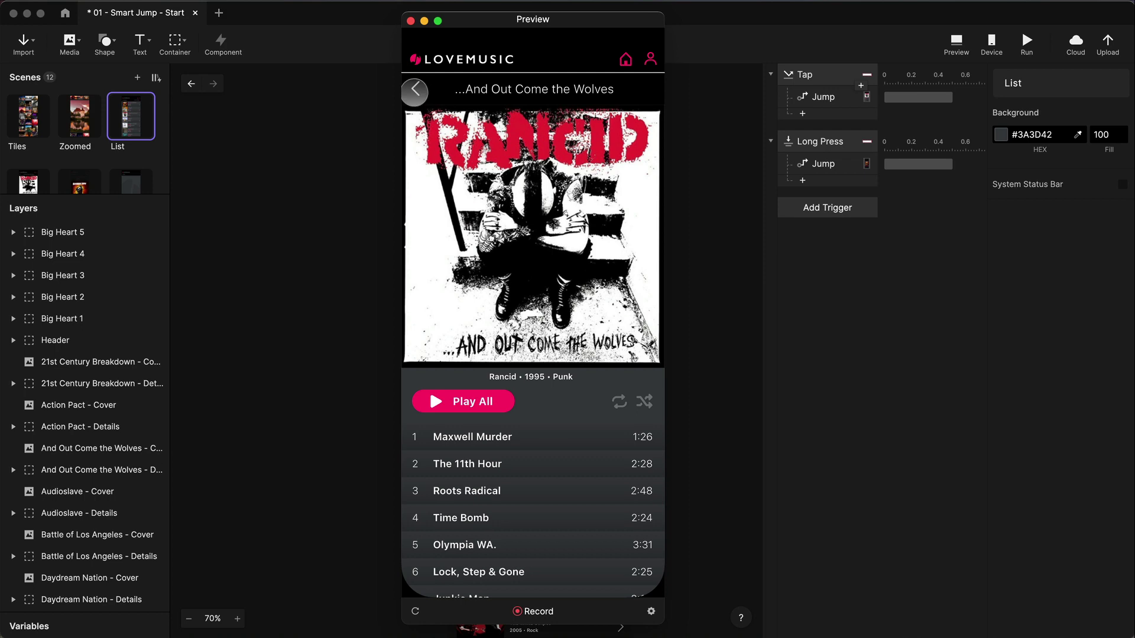
left_click(416, 89)
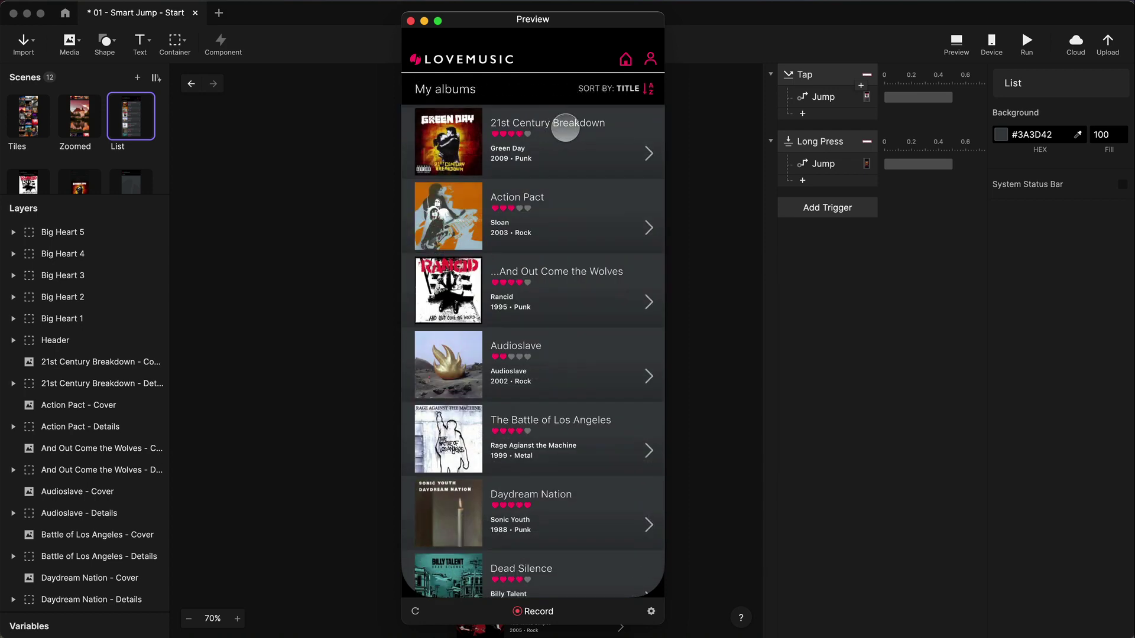
left_click(557, 139)
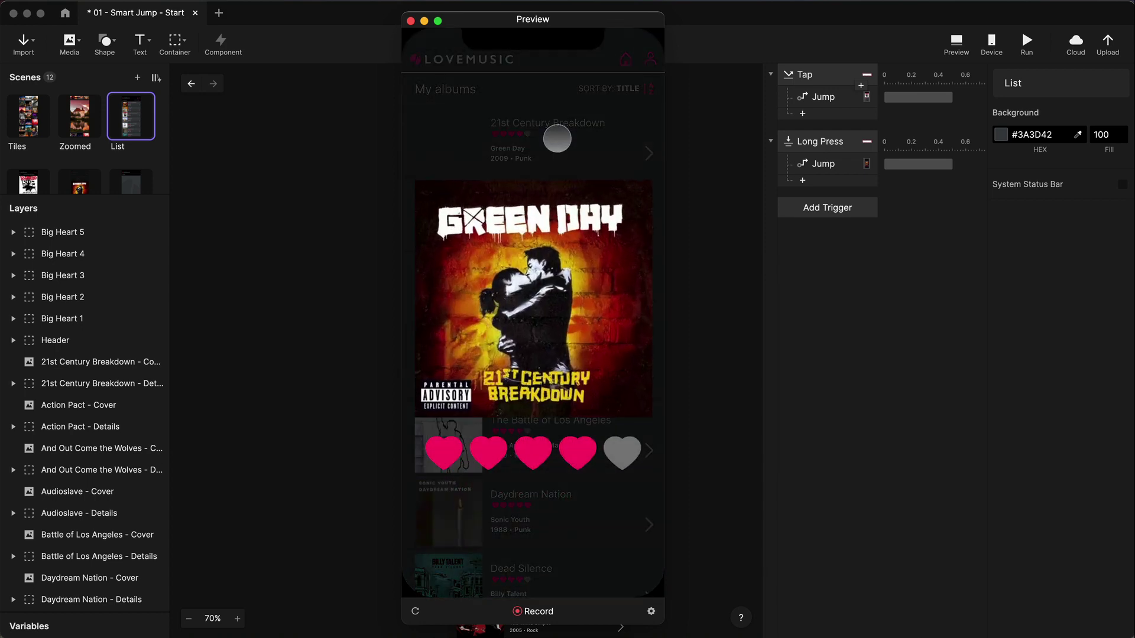
left_click(473, 141)
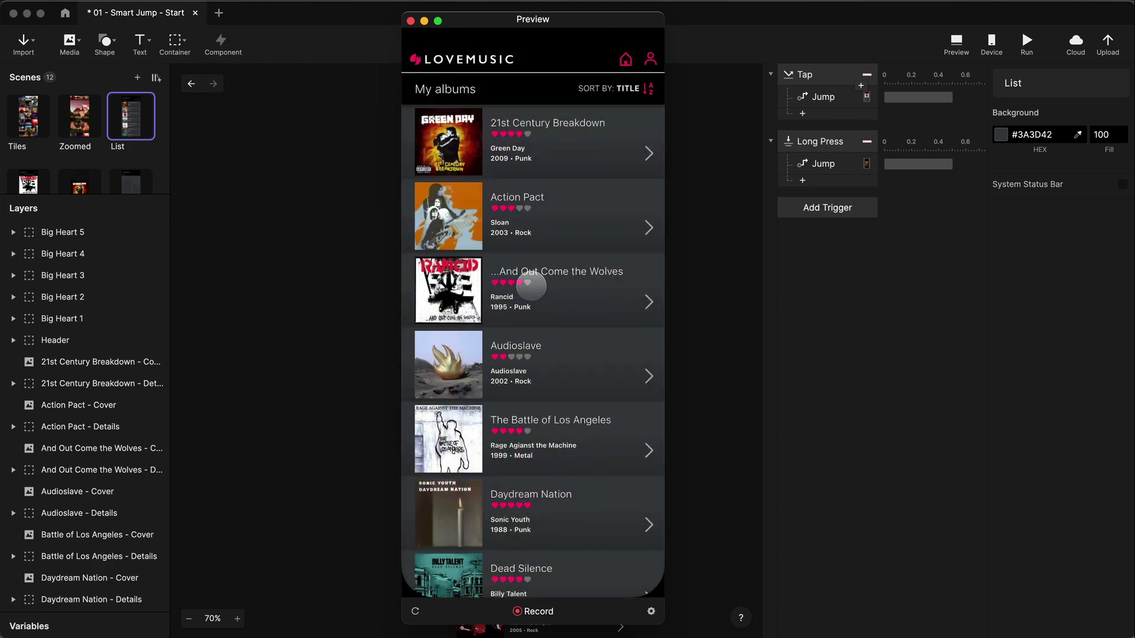
- In Figma, link the ...And Out Come the Wolves row to the Love 2 frame
key("super+Tab")
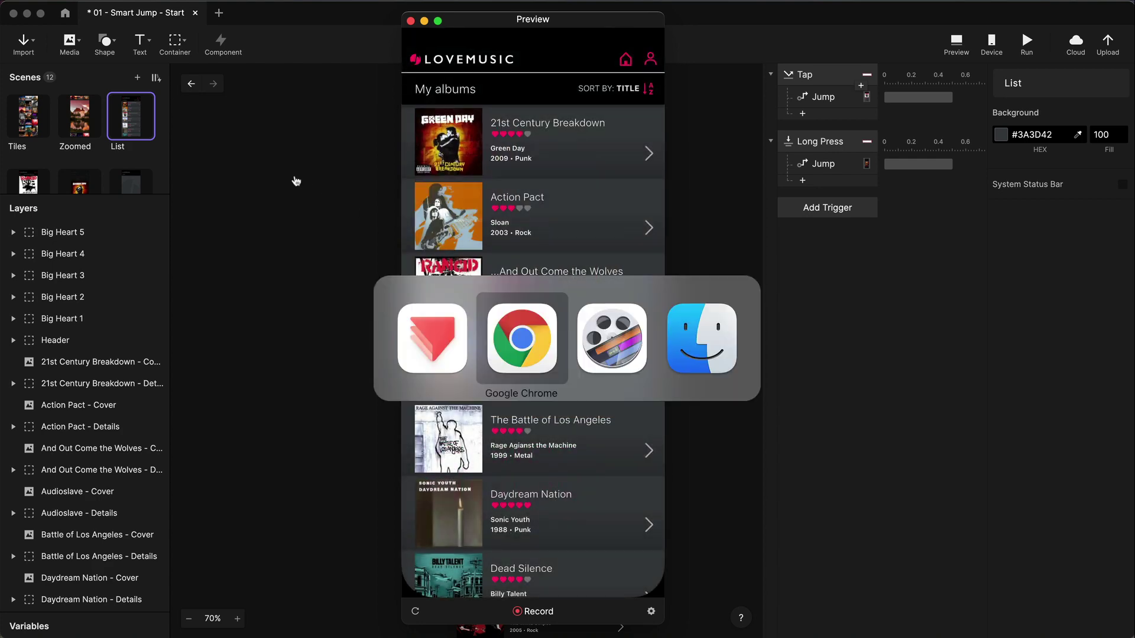
scroll(530, 142, "left", 15)
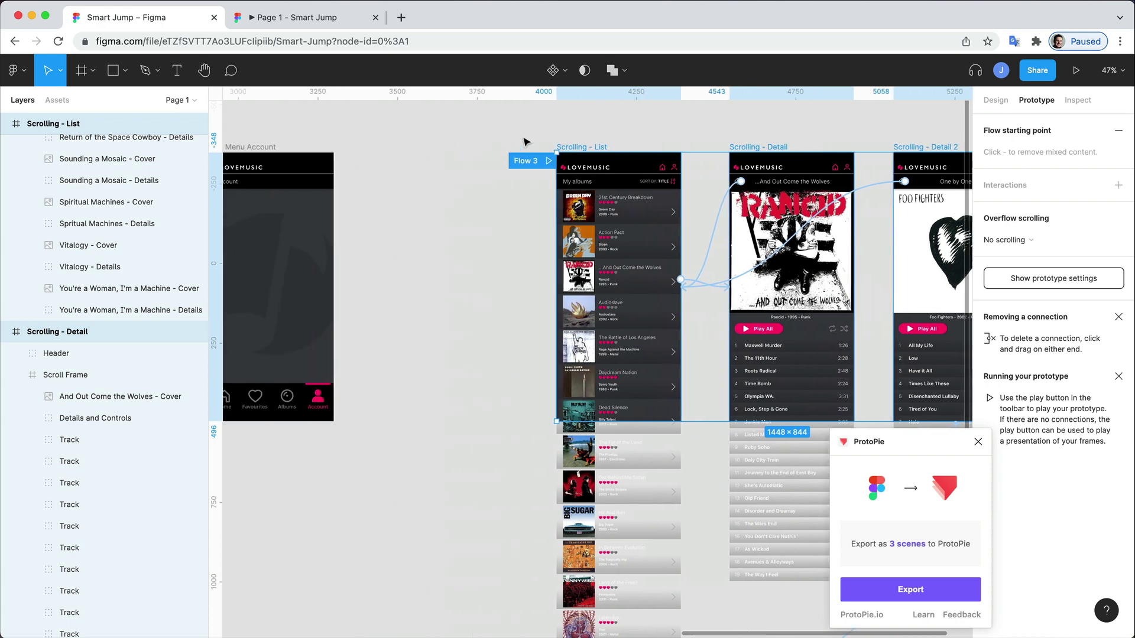
scroll(515, 140, "left", 9)
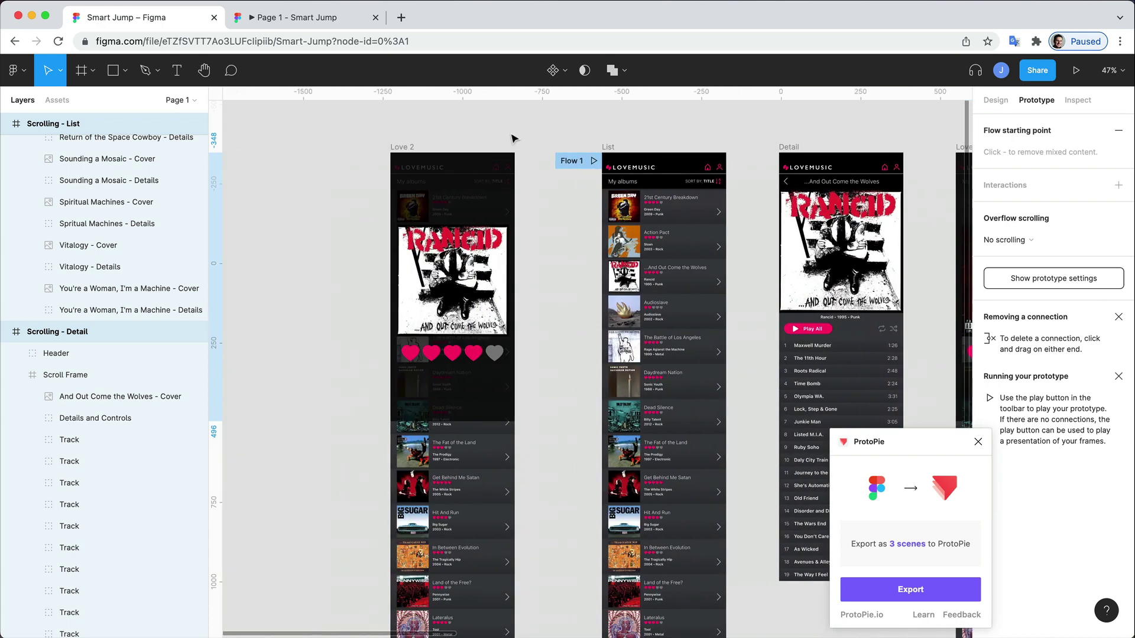
scroll(330, 125, "right", 1)
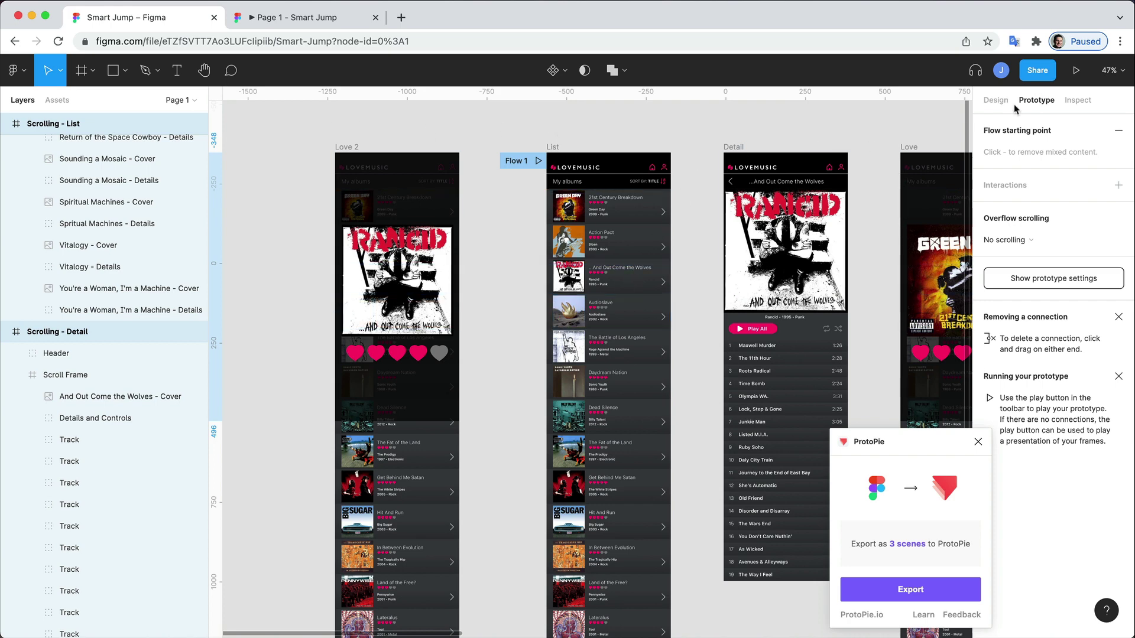
left_click(650, 283)
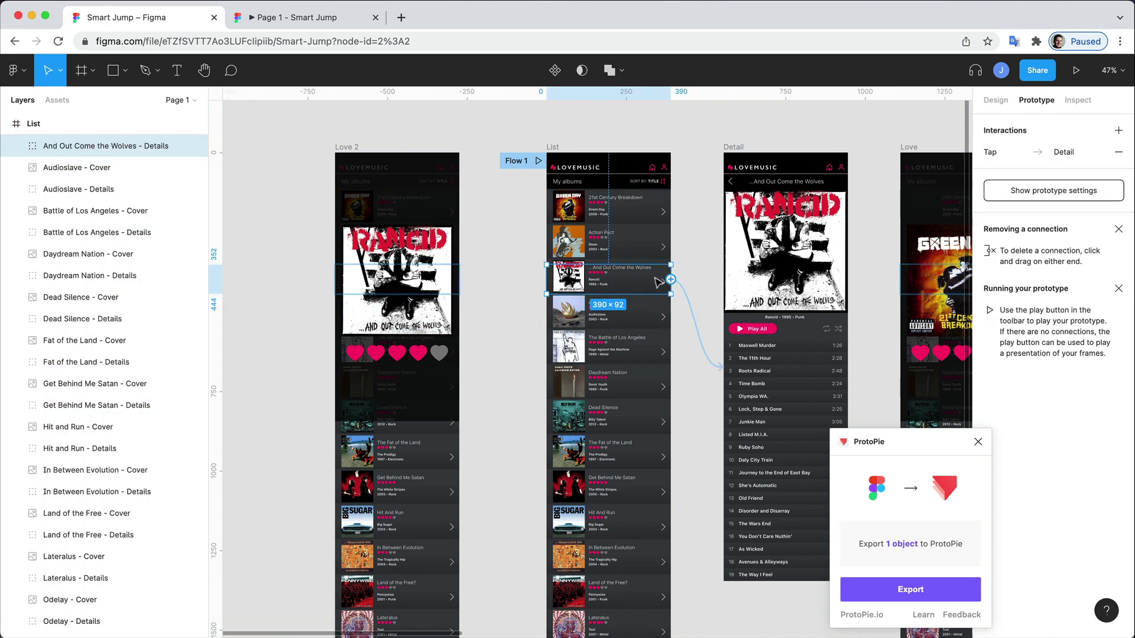
left_click_drag(670, 279, 458, 473)
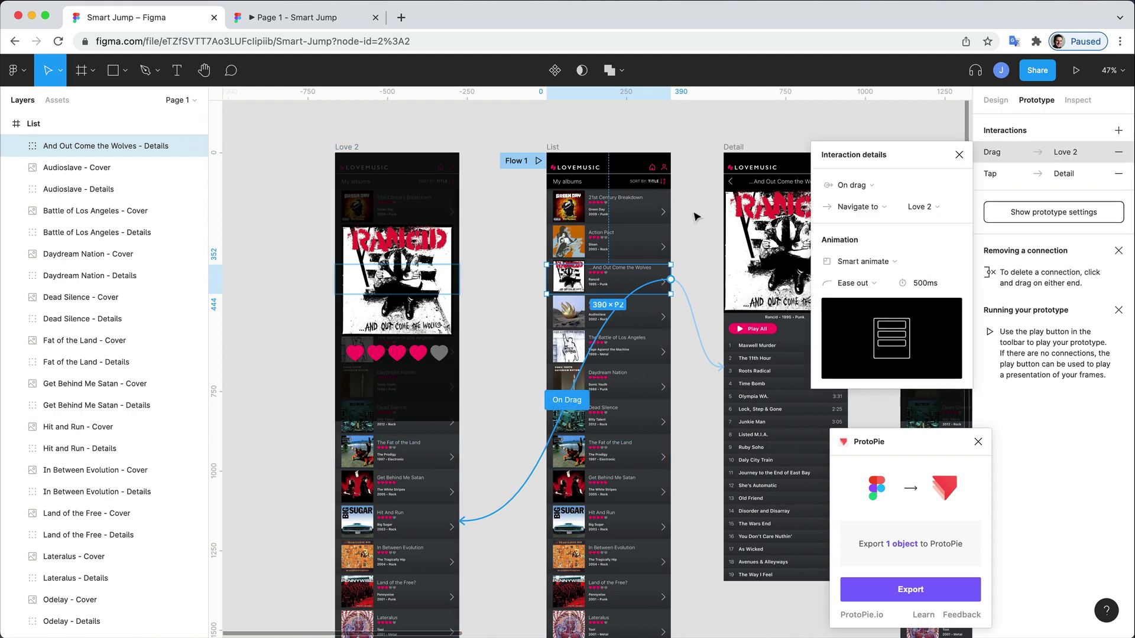
- Set the interaction trigger to Touch down after a 500ms delay and present the prototype
left_click(863, 186)
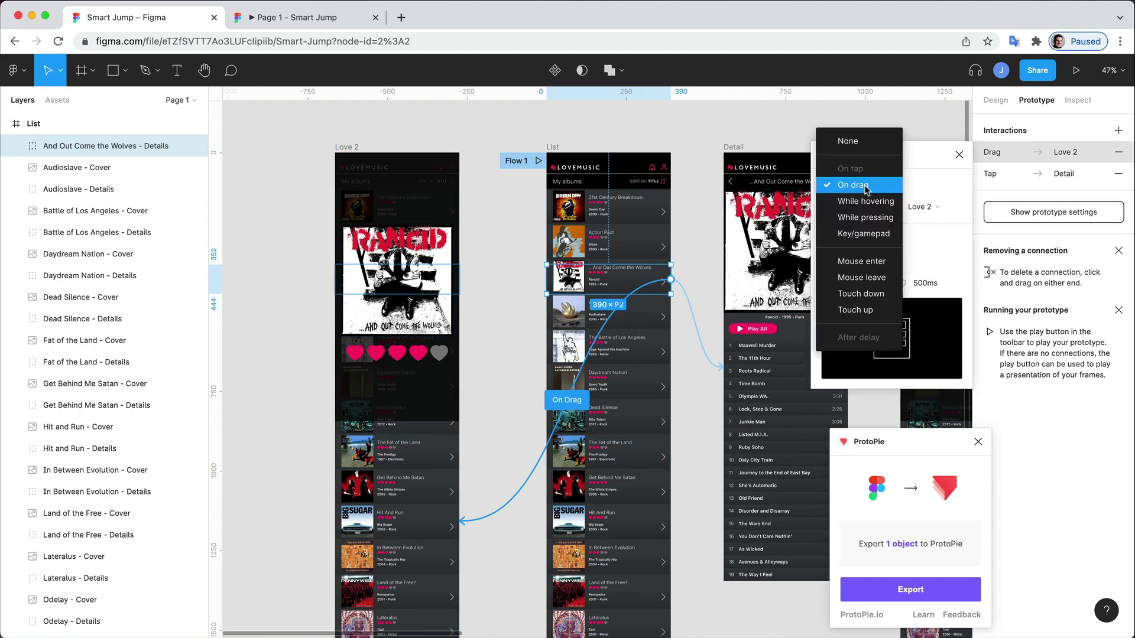
left_click(866, 293)
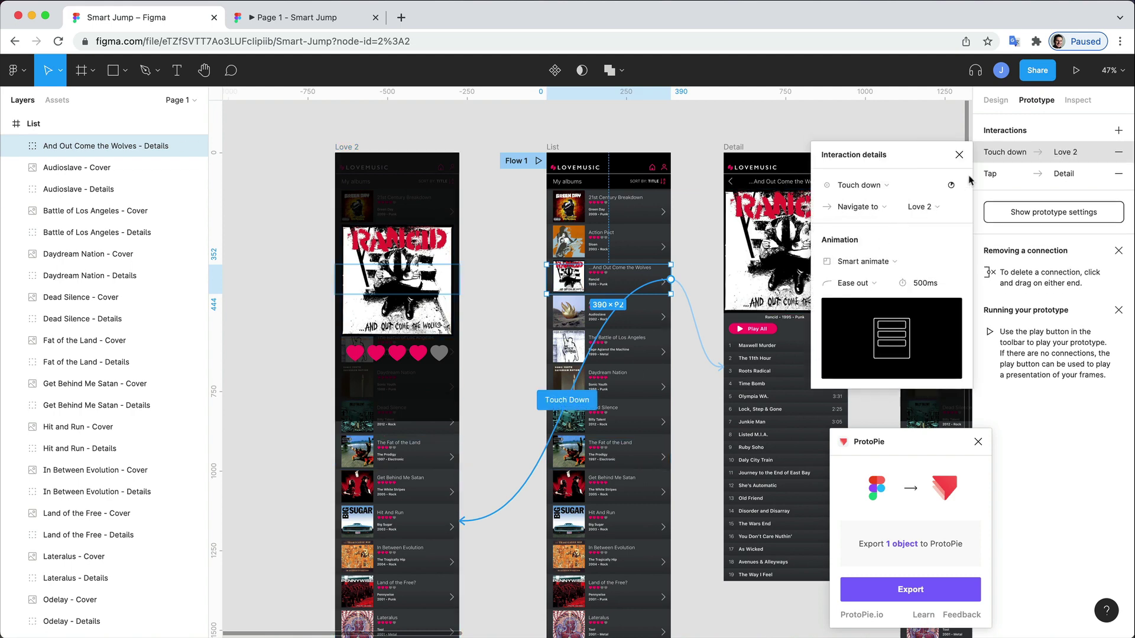
left_click(950, 185)
left_click(917, 208)
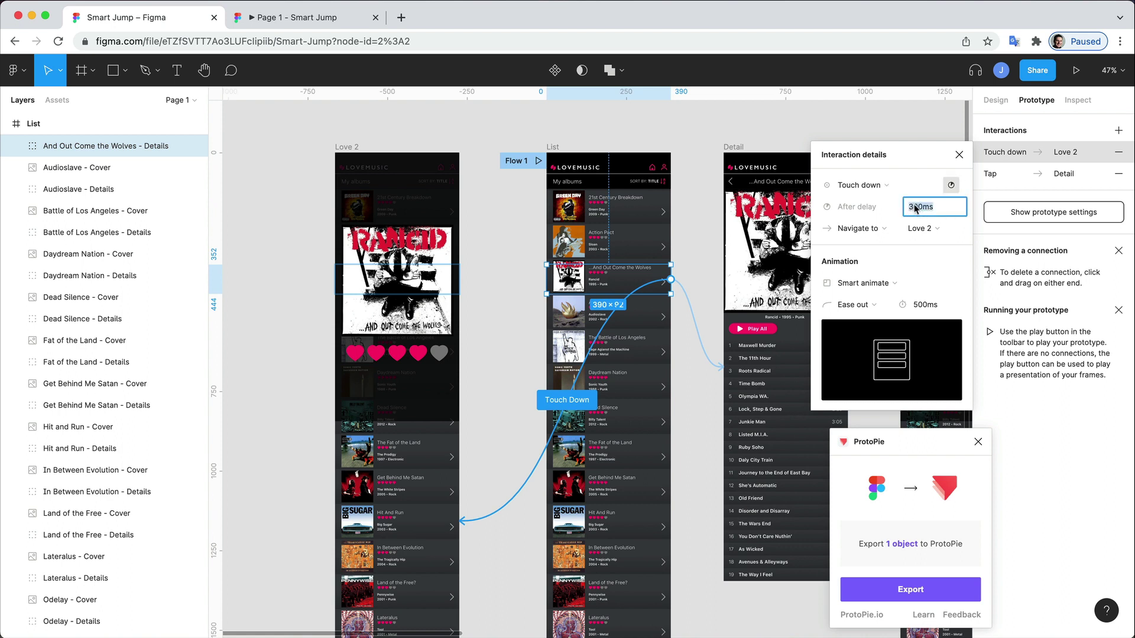
type("5")
key("Return")
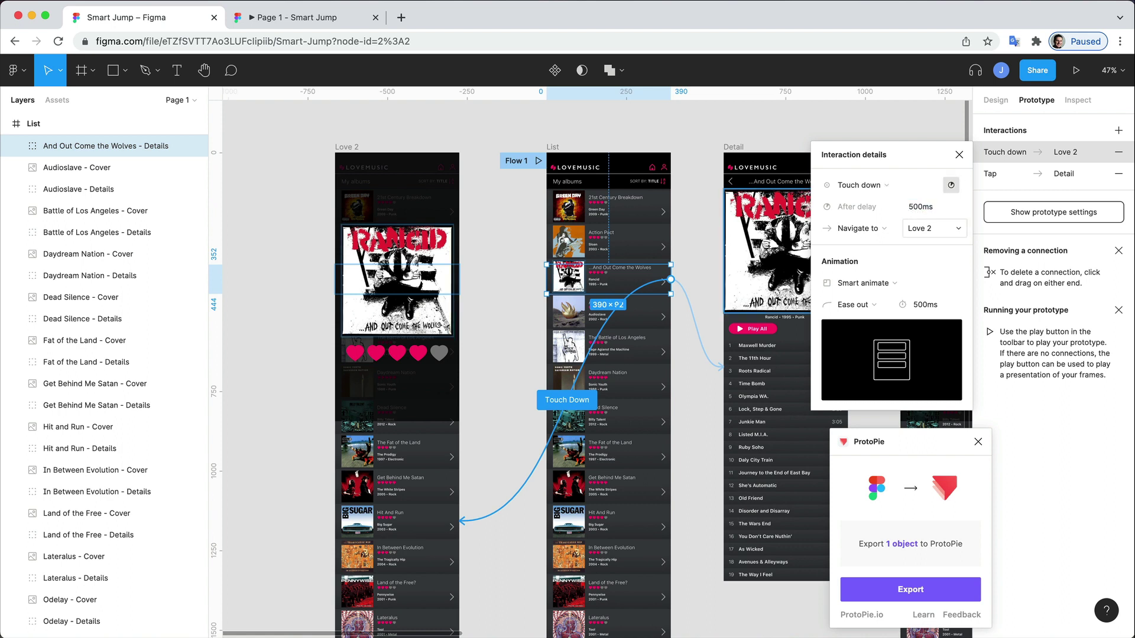
left_click(714, 121)
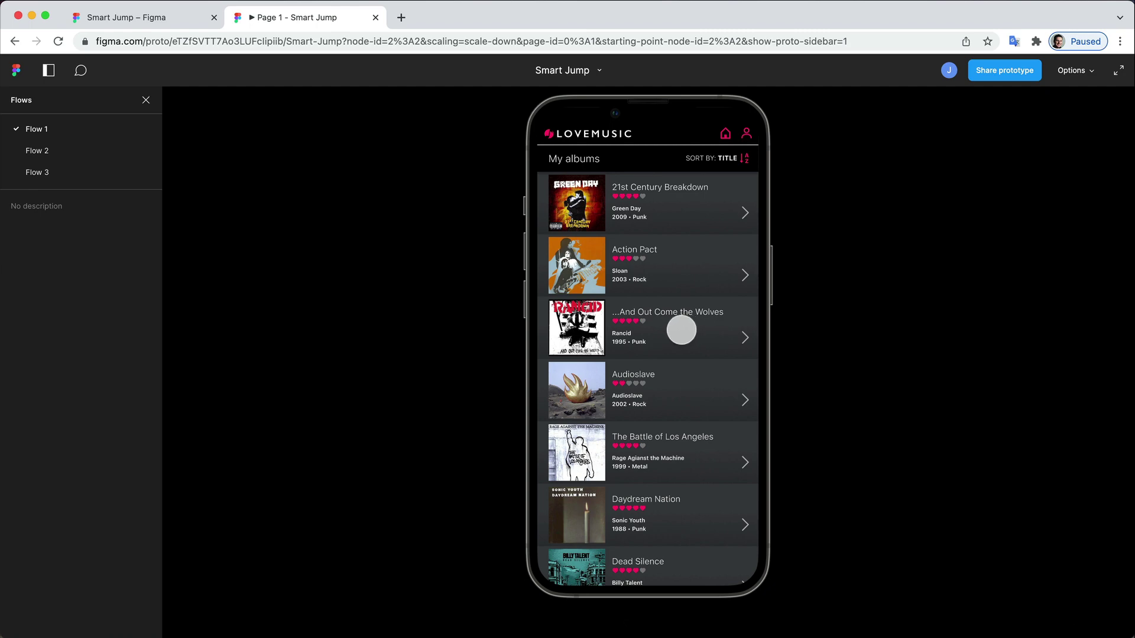
- Select the Wolves row in the design file to review its interaction
left_click(141, 18)
scroll(656, 390, "down", 1)
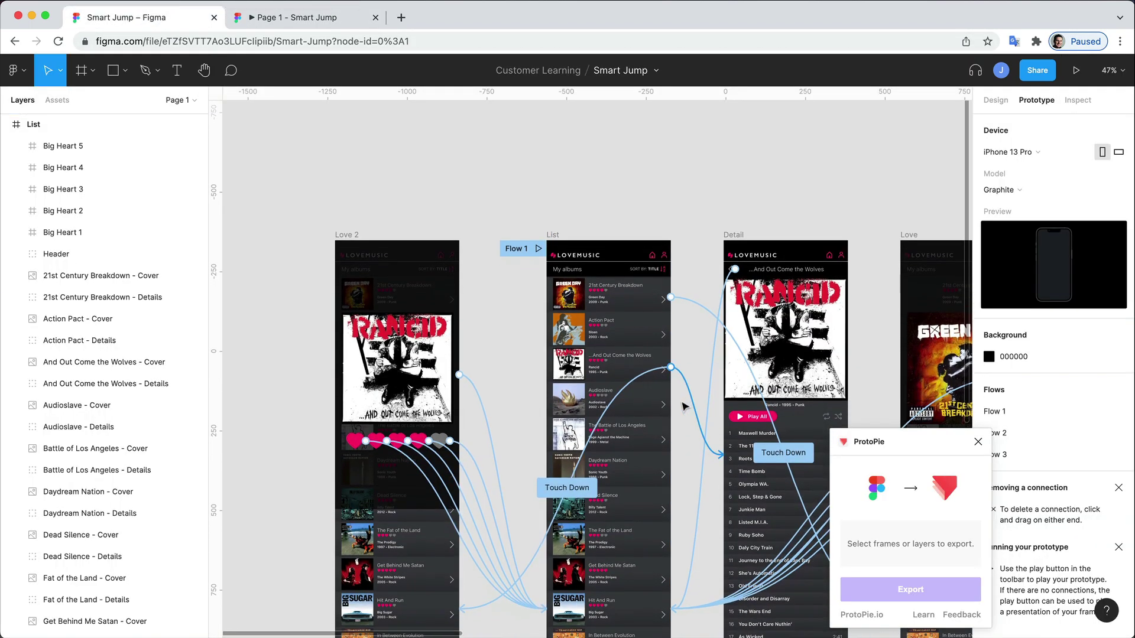
left_click(659, 369)
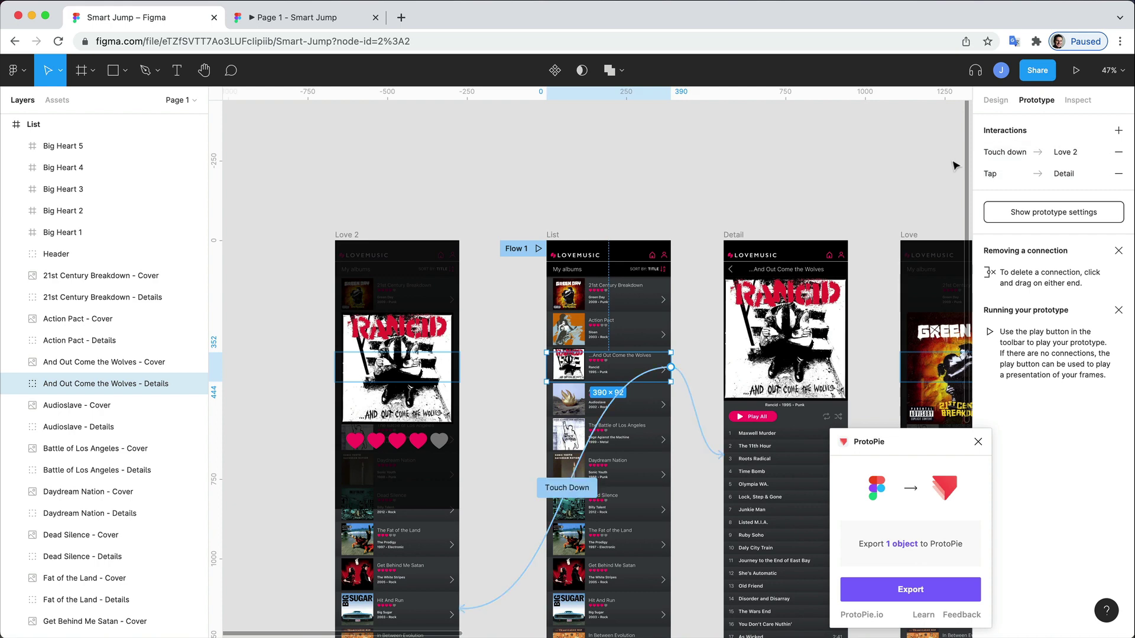
- Hold the Wolves row in the prototype to show the hearts overlay, dismiss it, then deselect in the editor
left_click(324, 26)
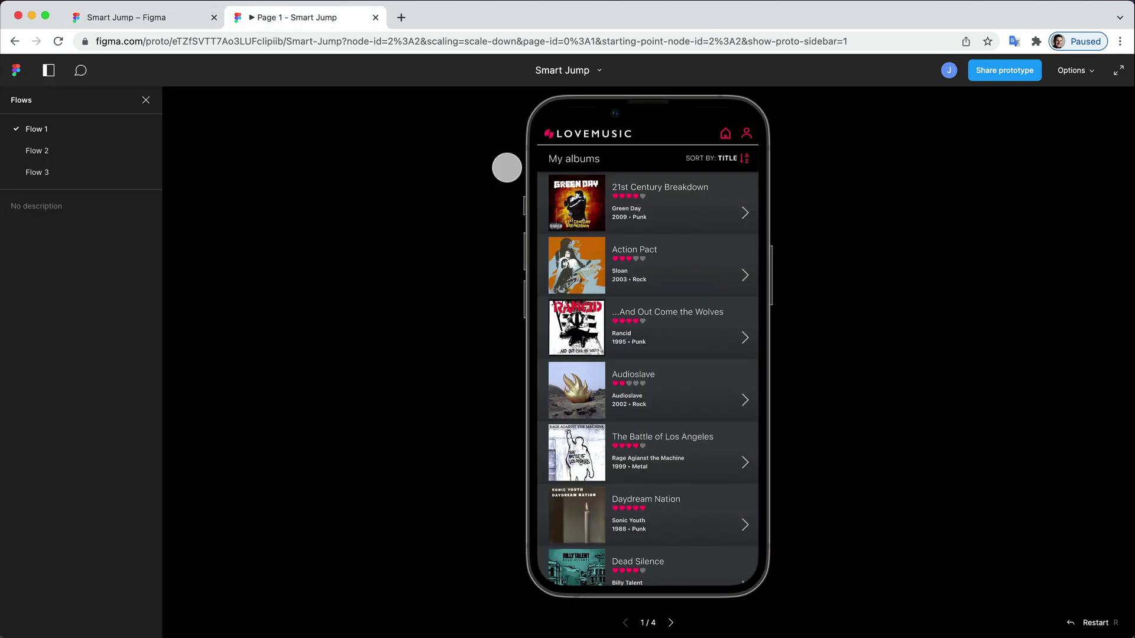
left_click(664, 317)
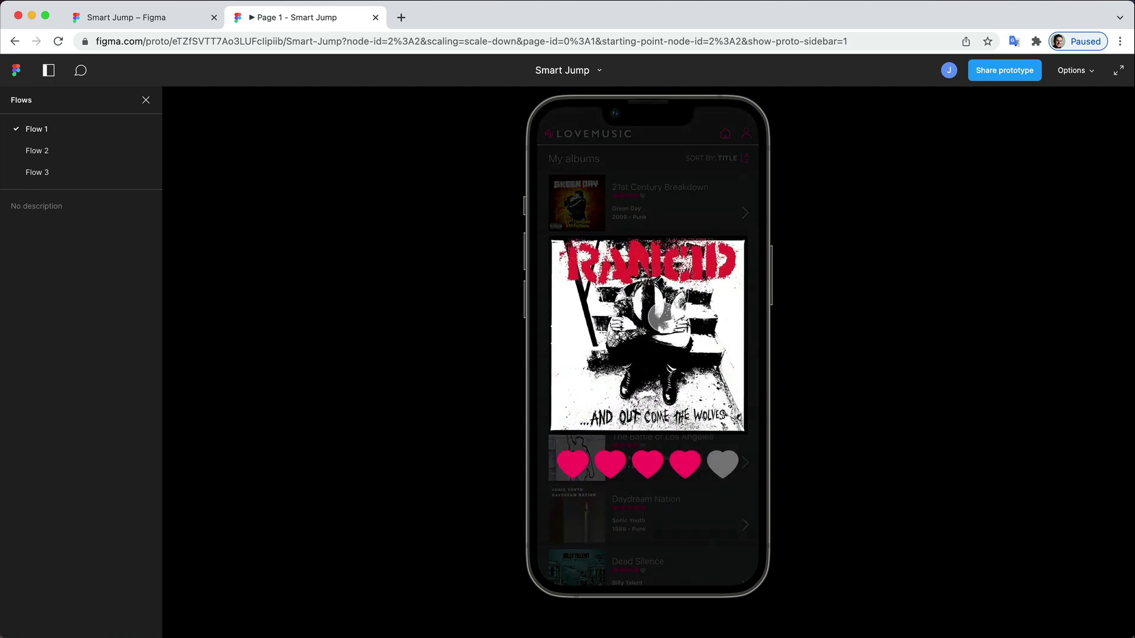
left_click(658, 201)
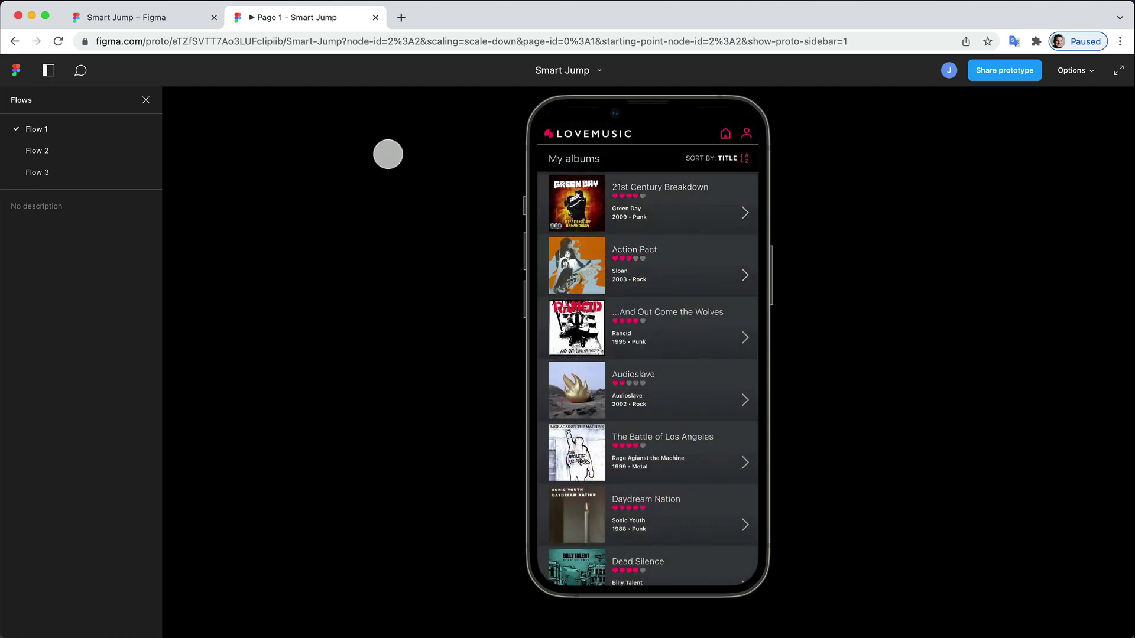
left_click(131, 18)
left_click(379, 204)
- Select the Love 2 and List frames together and export them to ProtoPie
left_click_drag(313, 204, 598, 178)
left_click(346, 233)
left_click(556, 234, "shift")
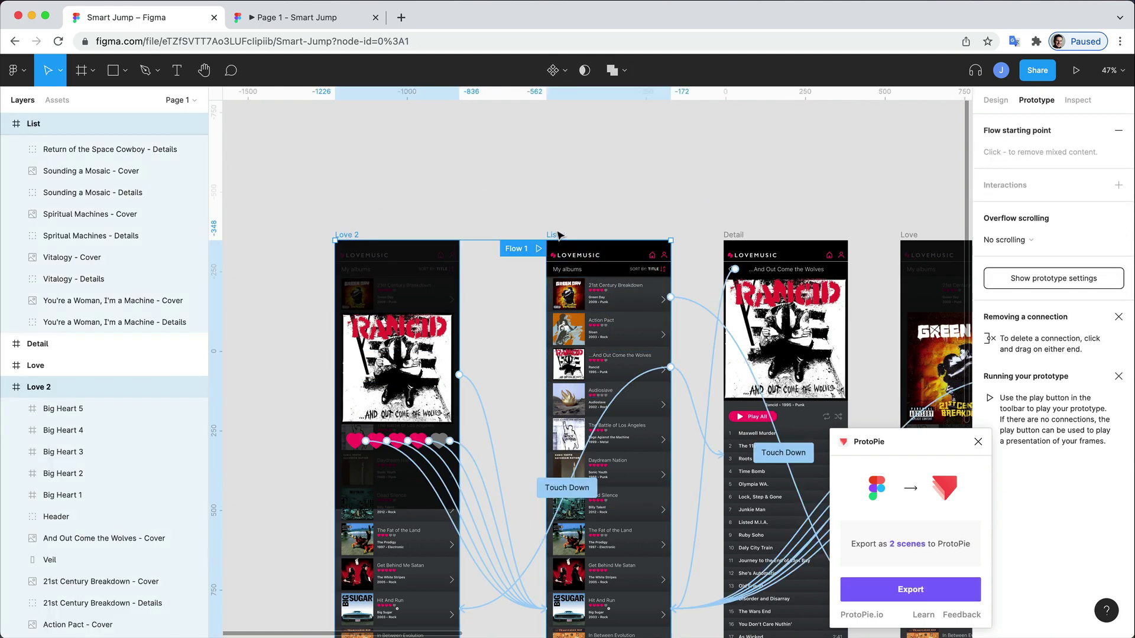
left_click(921, 589)
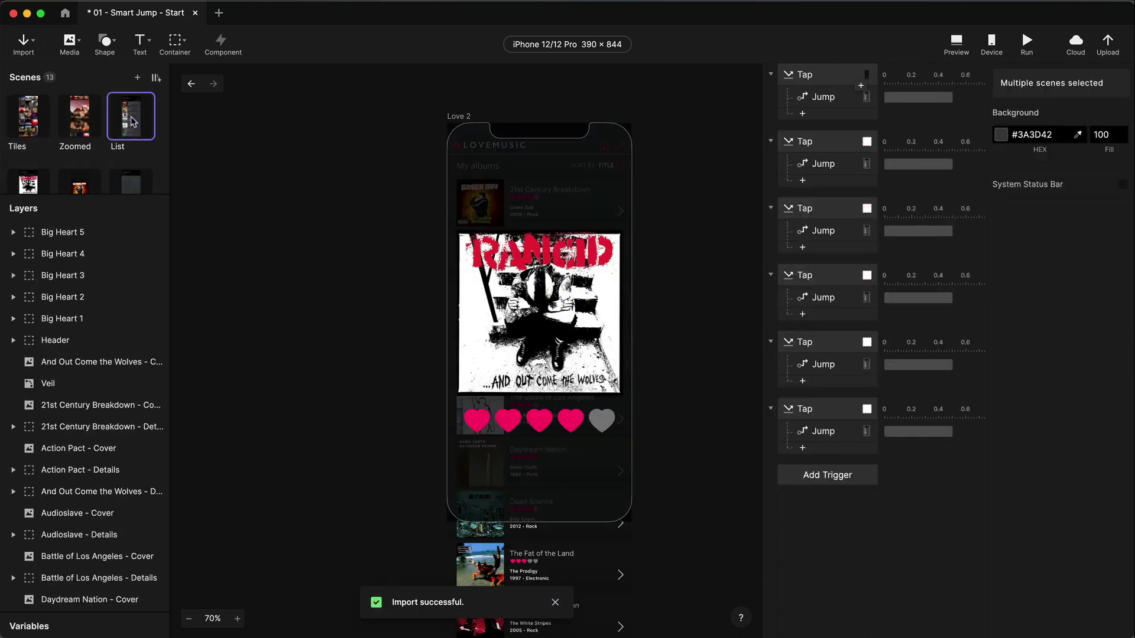
- In the List scene, add a Long Press trigger to the Wolves details layer
left_click(88, 117)
left_click(130, 116)
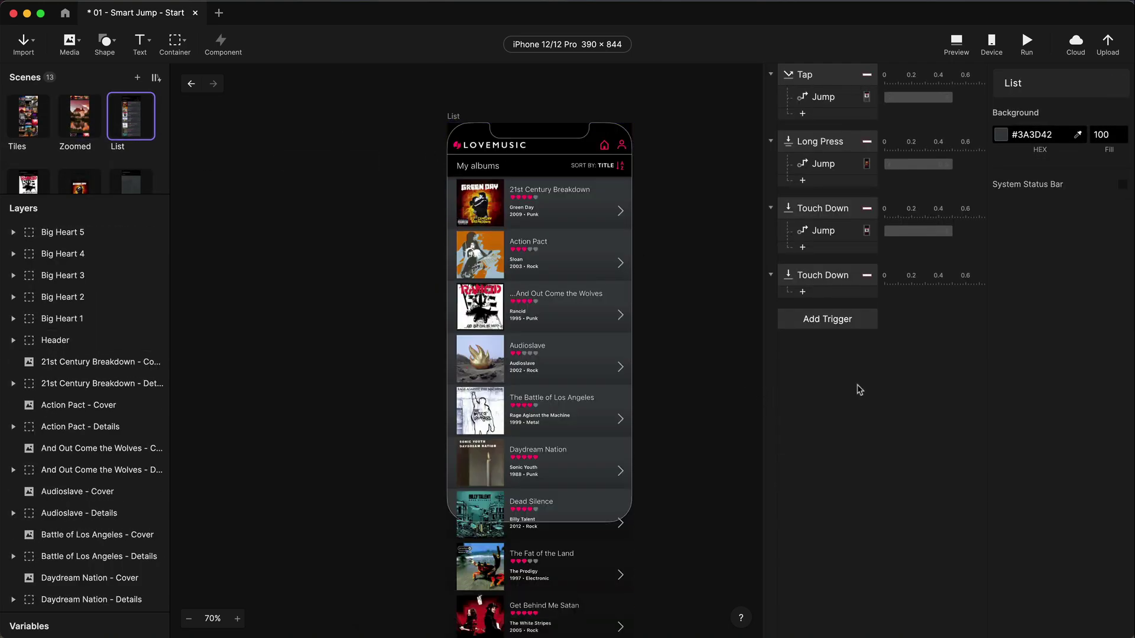
left_click(837, 233)
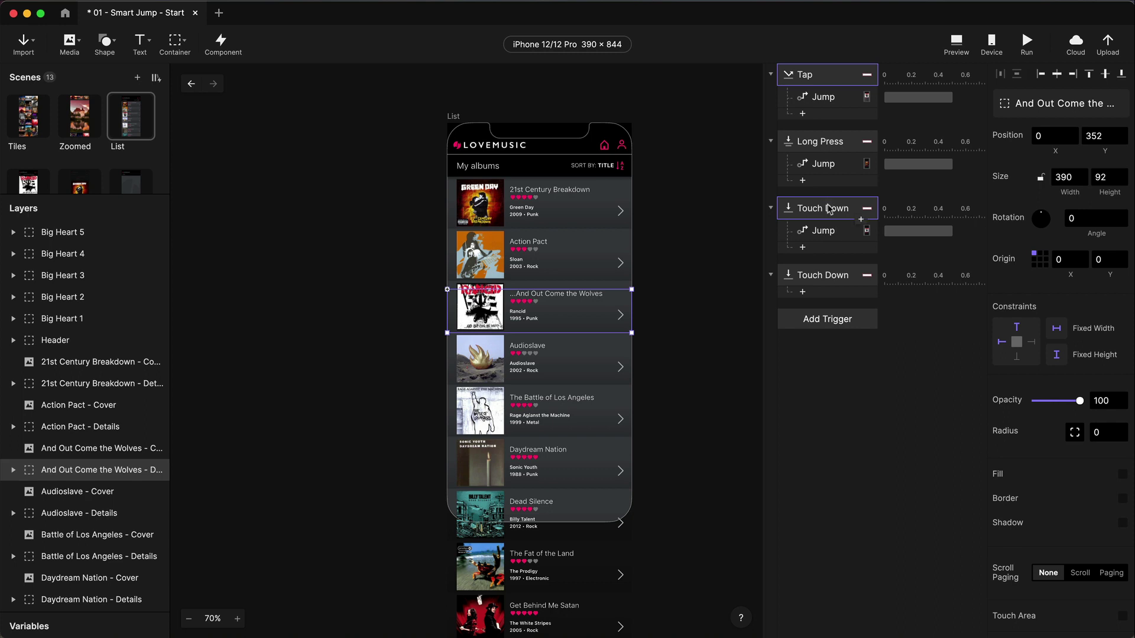
left_click(833, 327)
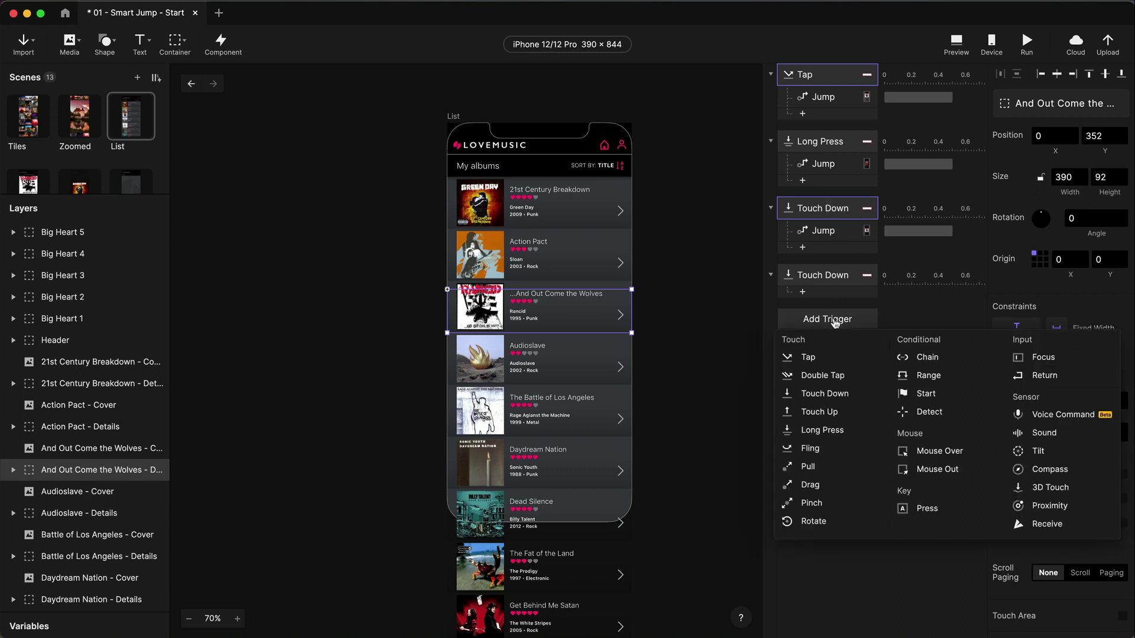
left_click(831, 430)
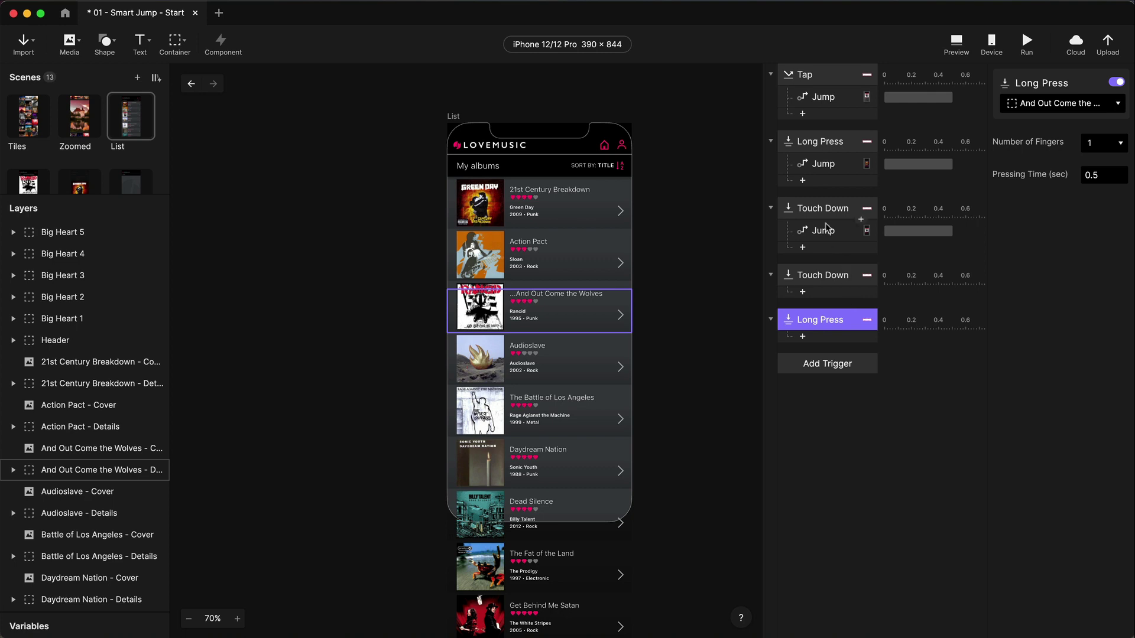
- Move the Jump response onto Long Press and delete both Touch Down triggers
left_click_drag(827, 233, 832, 335)
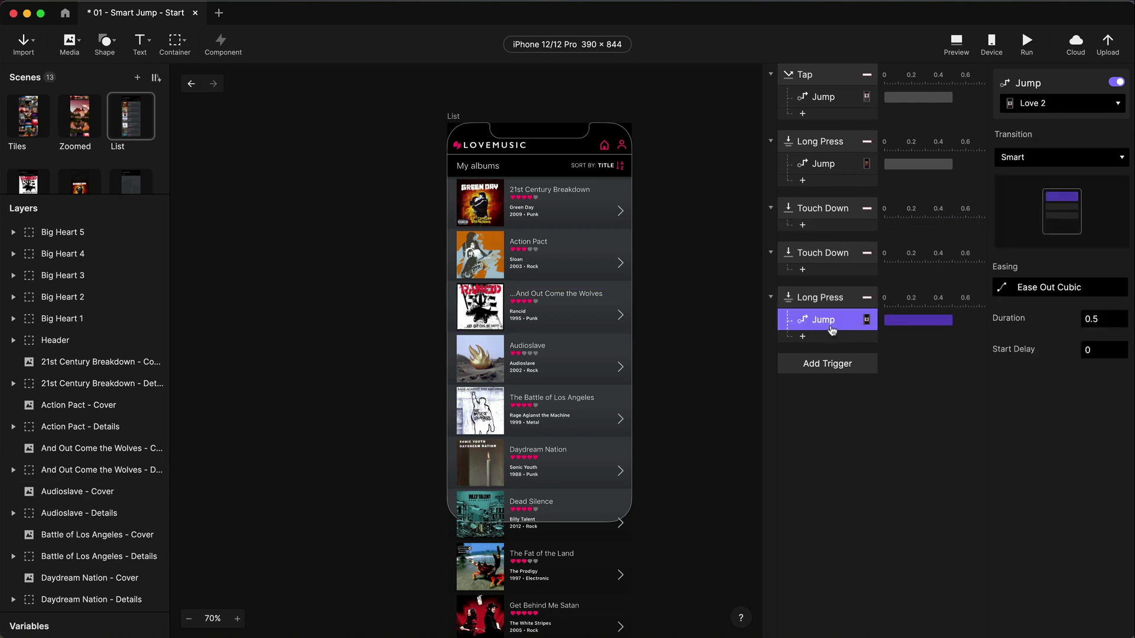
left_click(829, 210)
left_click(836, 259, "shift")
key("Delete")
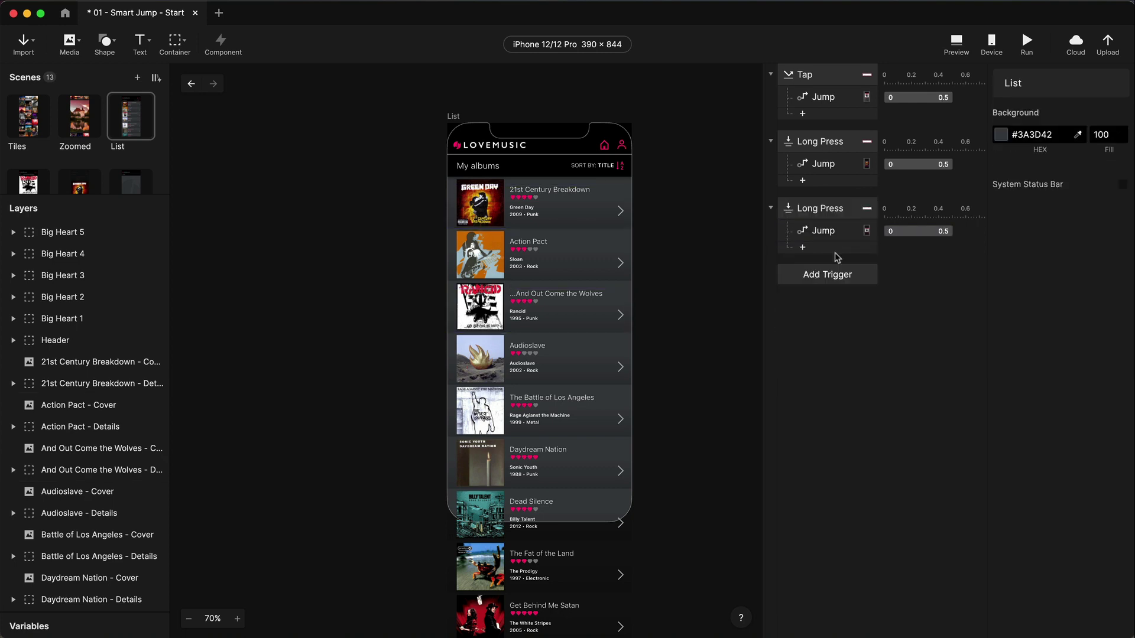
left_click(829, 75)
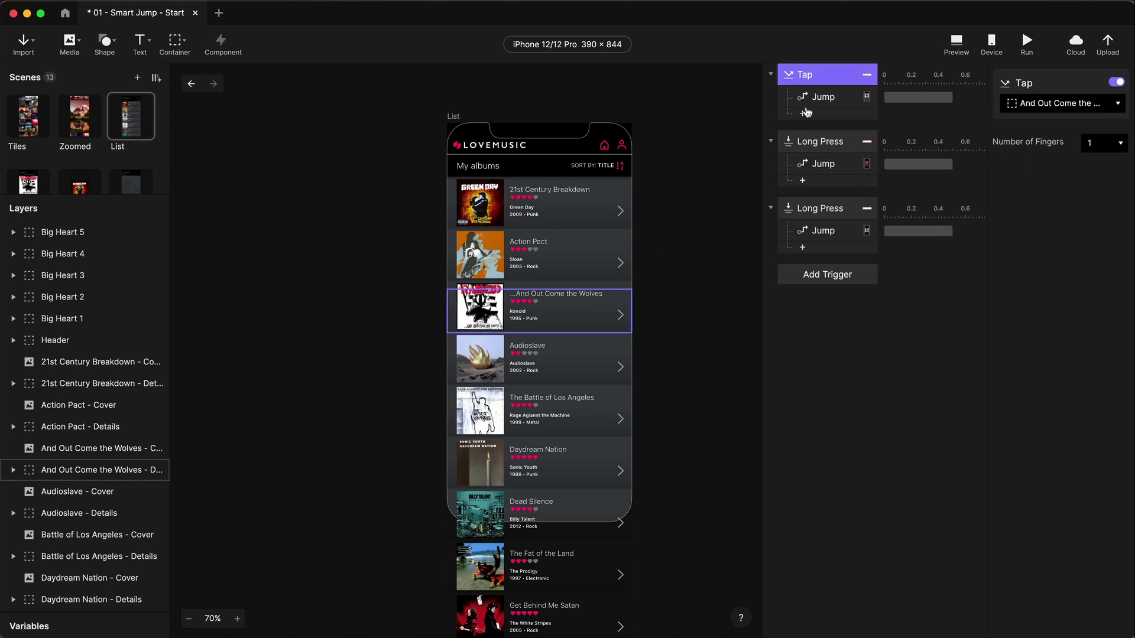
left_click(822, 210)
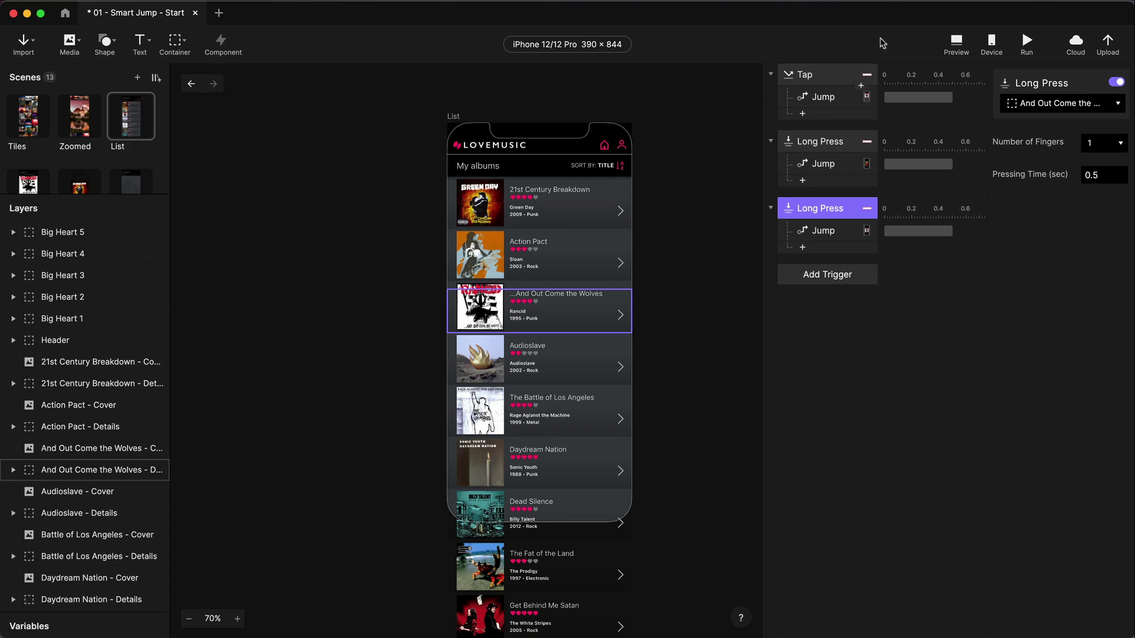
- Twice tap the Wolves row for details and back, then long-press it for the hearts overlay
left_click(575, 293)
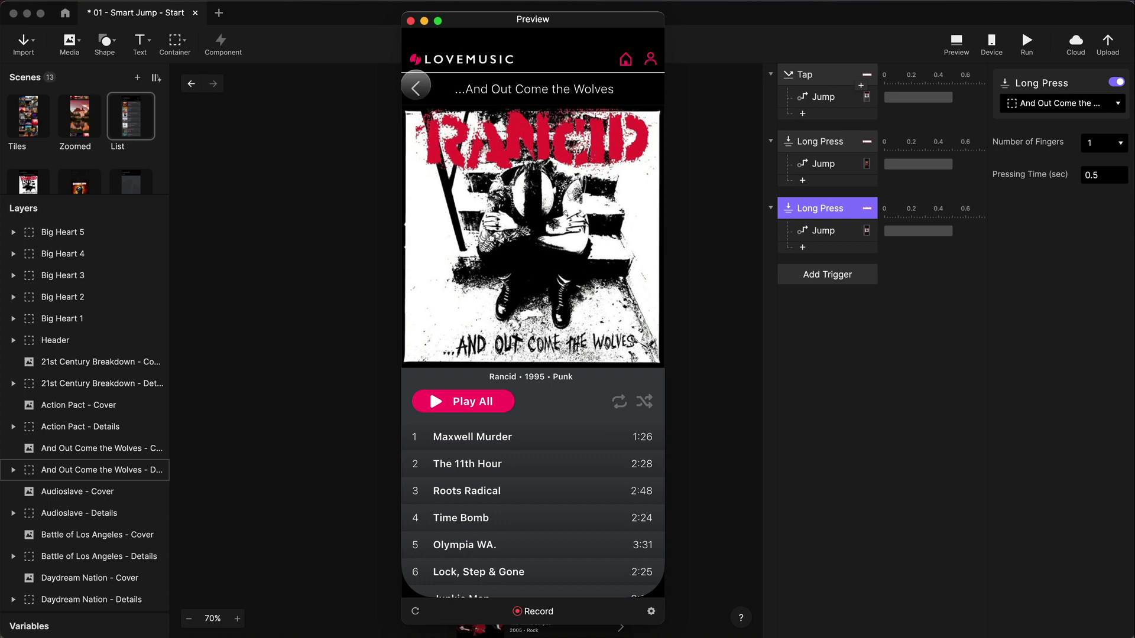
left_click(415, 88)
left_click(578, 302)
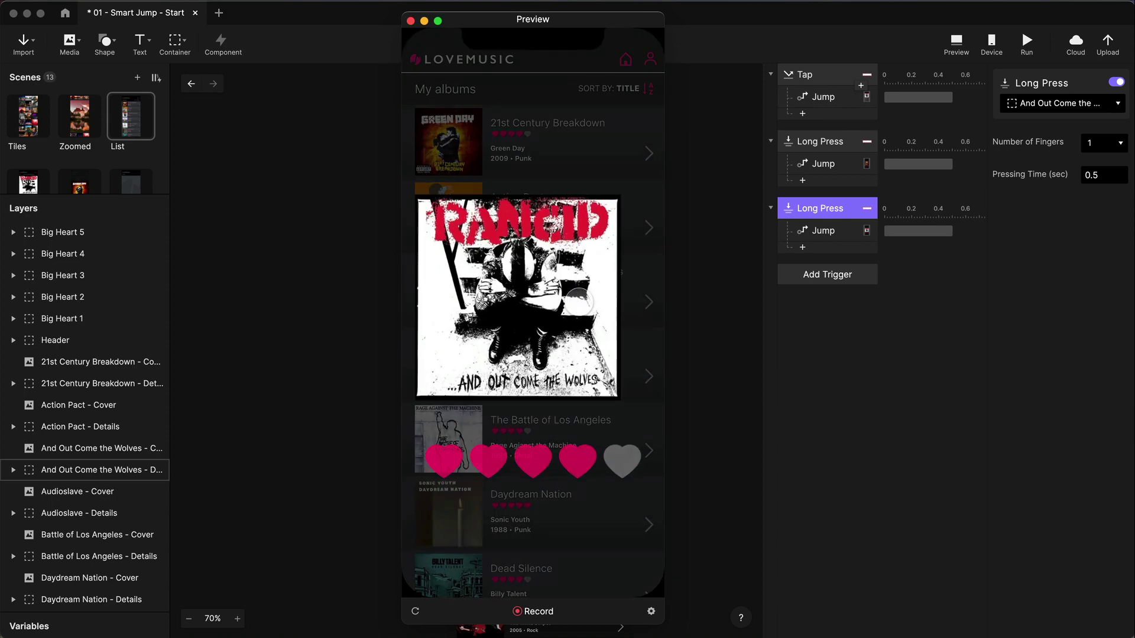
left_click(544, 124)
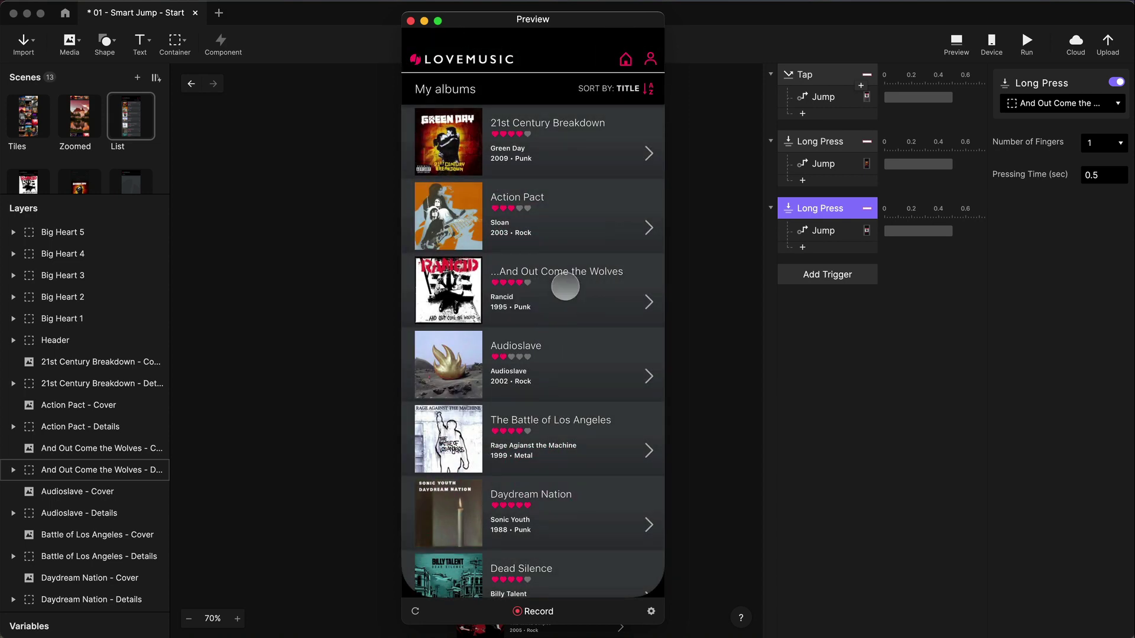
left_click(565, 284)
left_click(419, 84)
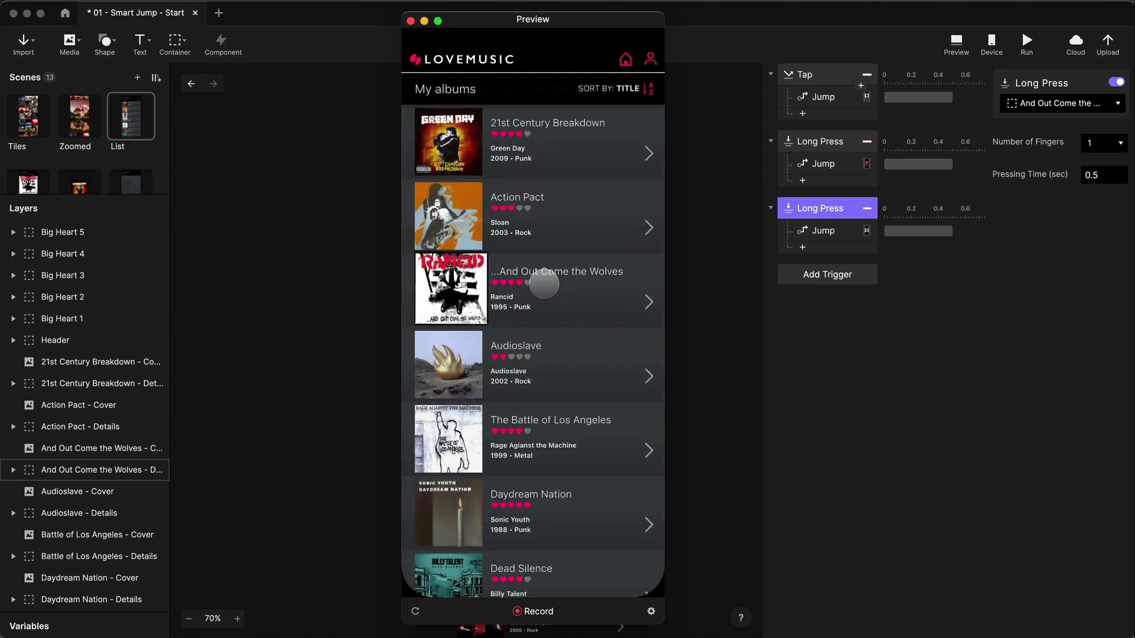
left_click(594, 298)
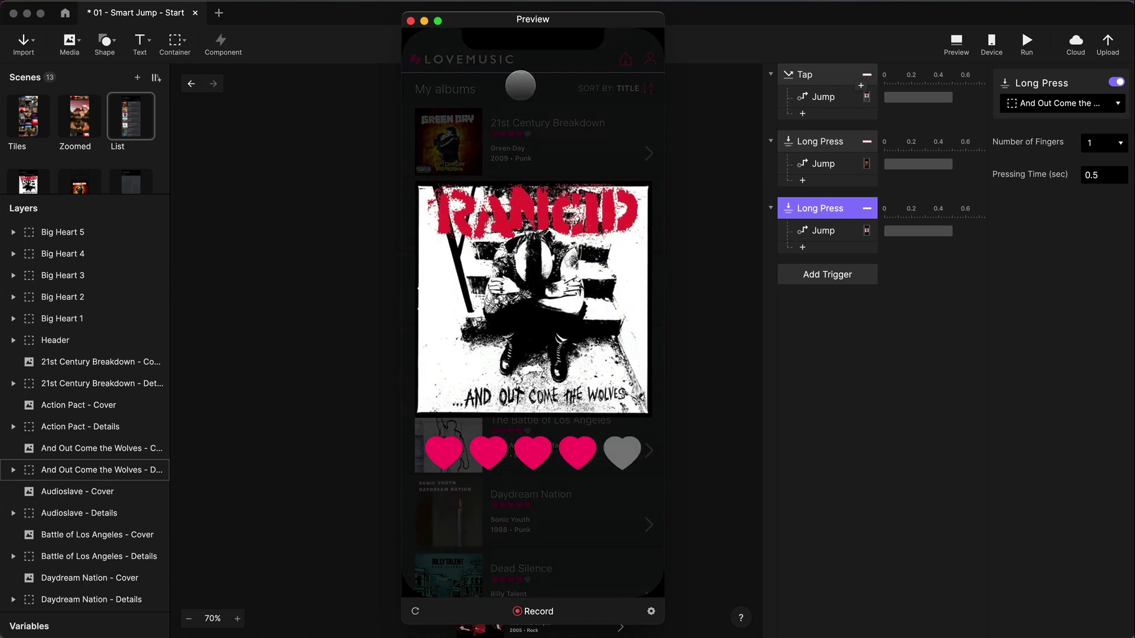
left_click(520, 114)
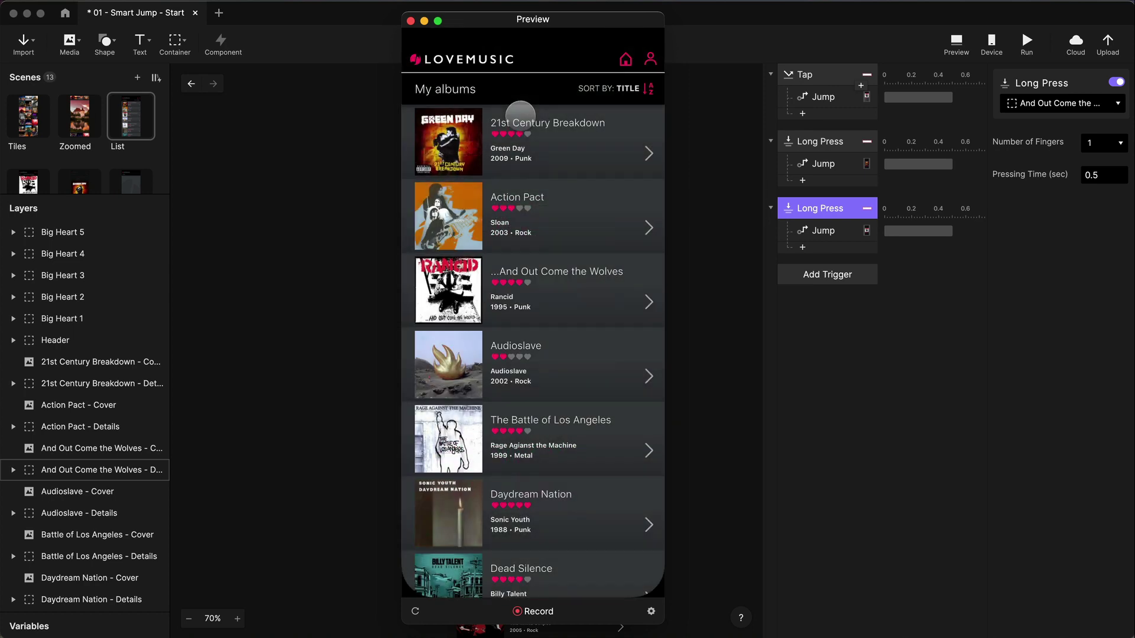